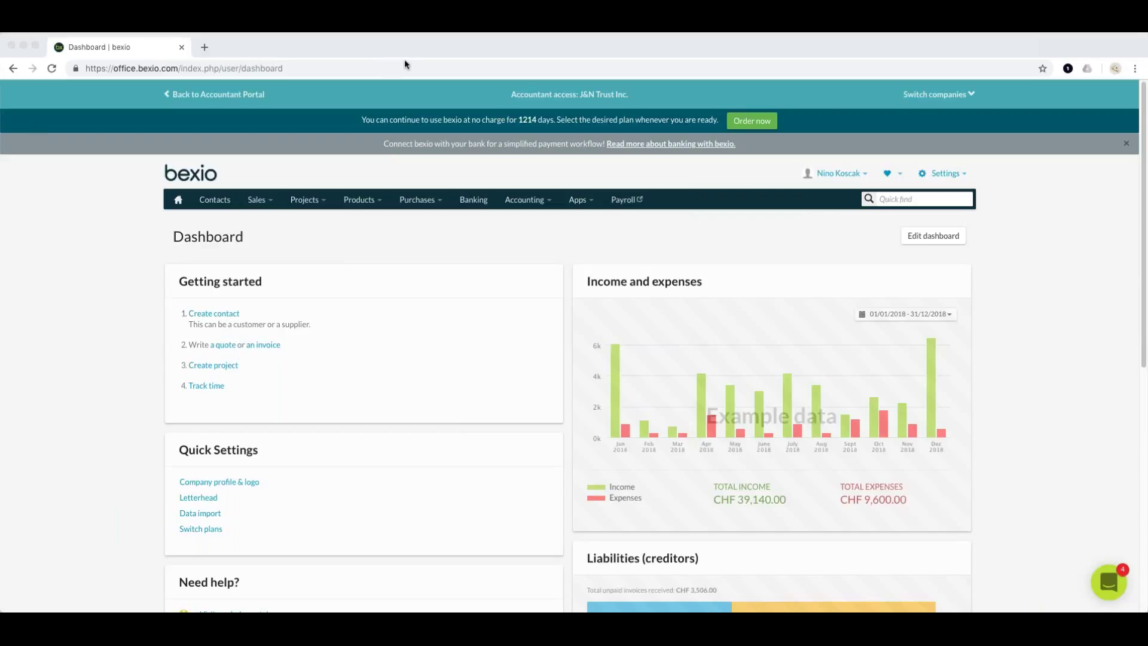
Step: Open the company profile settings and check the legal forms available for the company
left_click(940, 174)
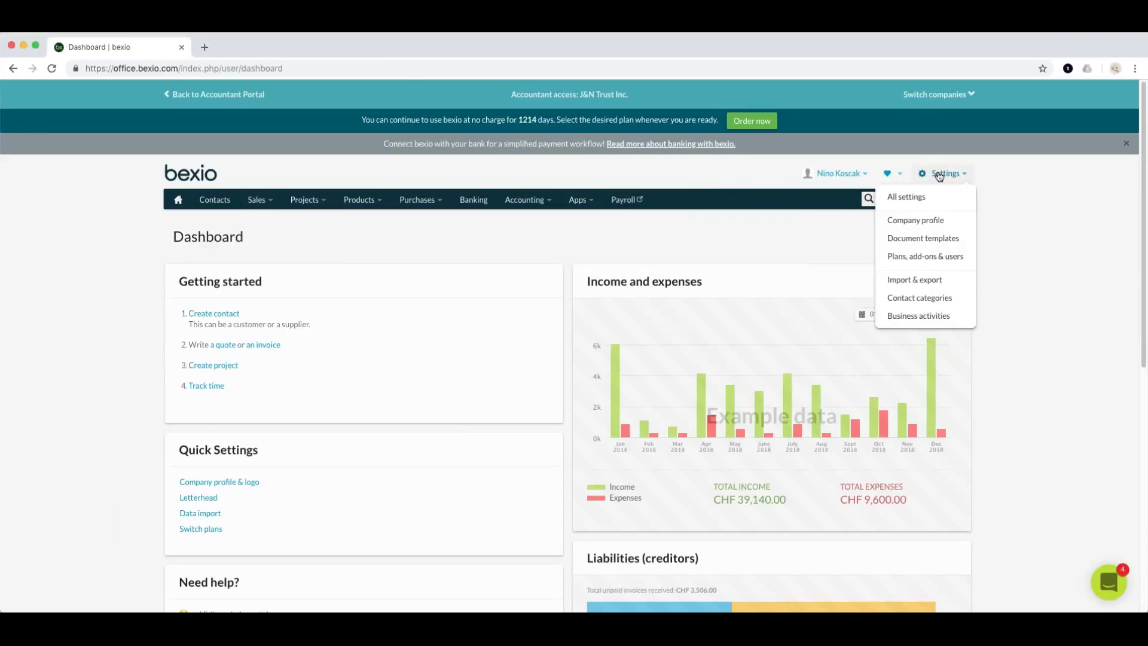
left_click(926, 221)
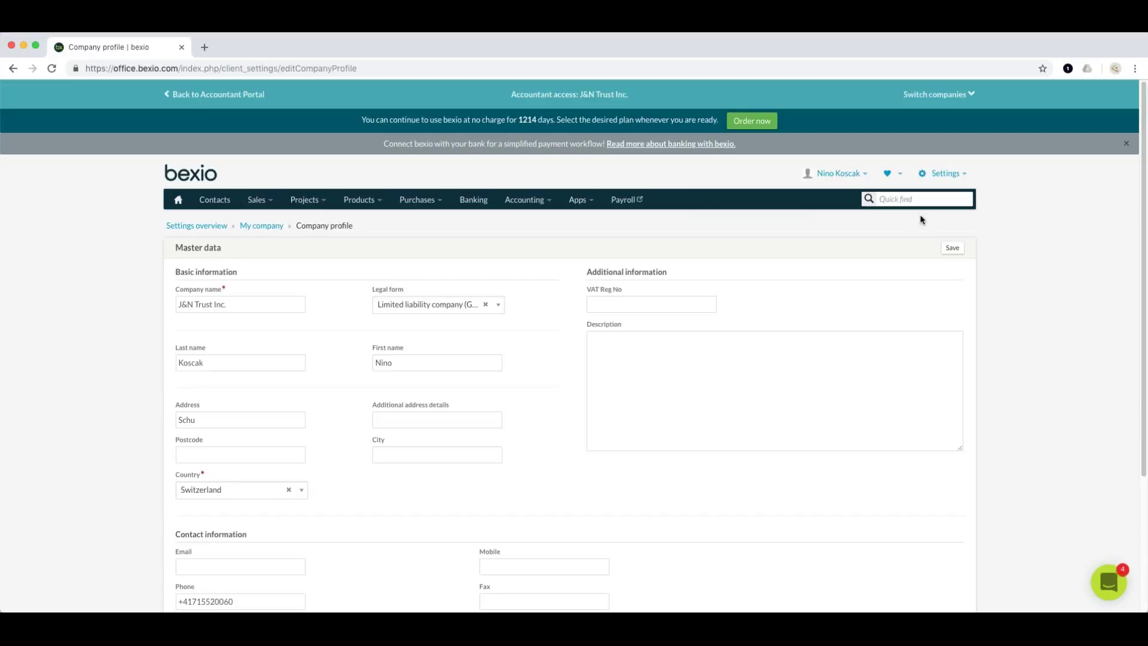
left_click(427, 306)
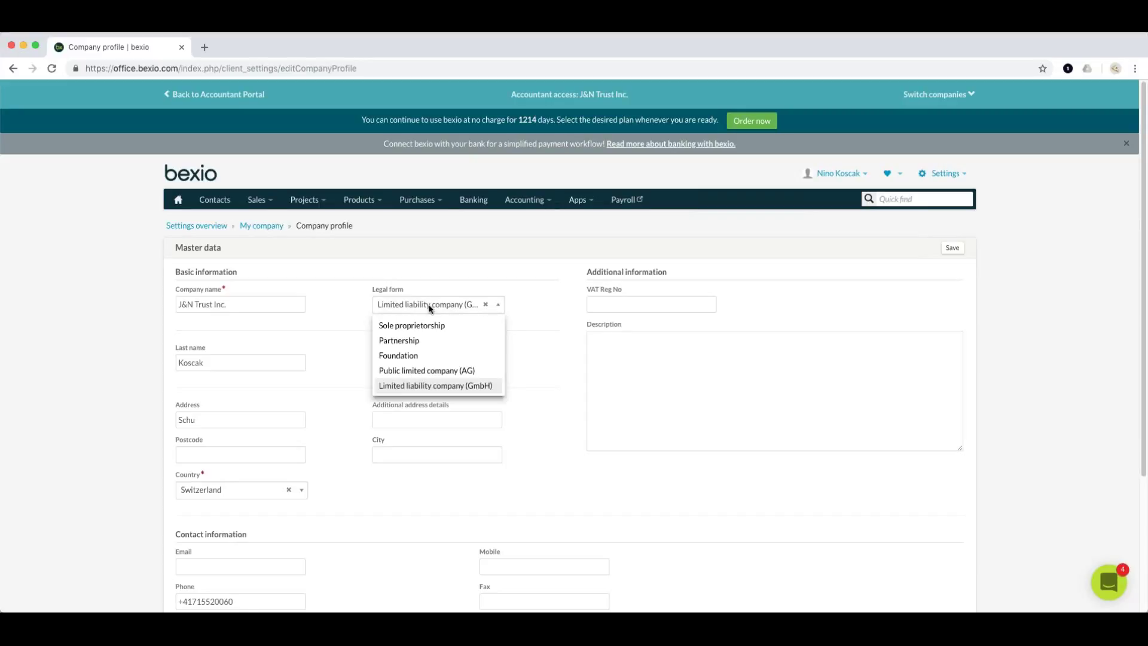
left_click(577, 356)
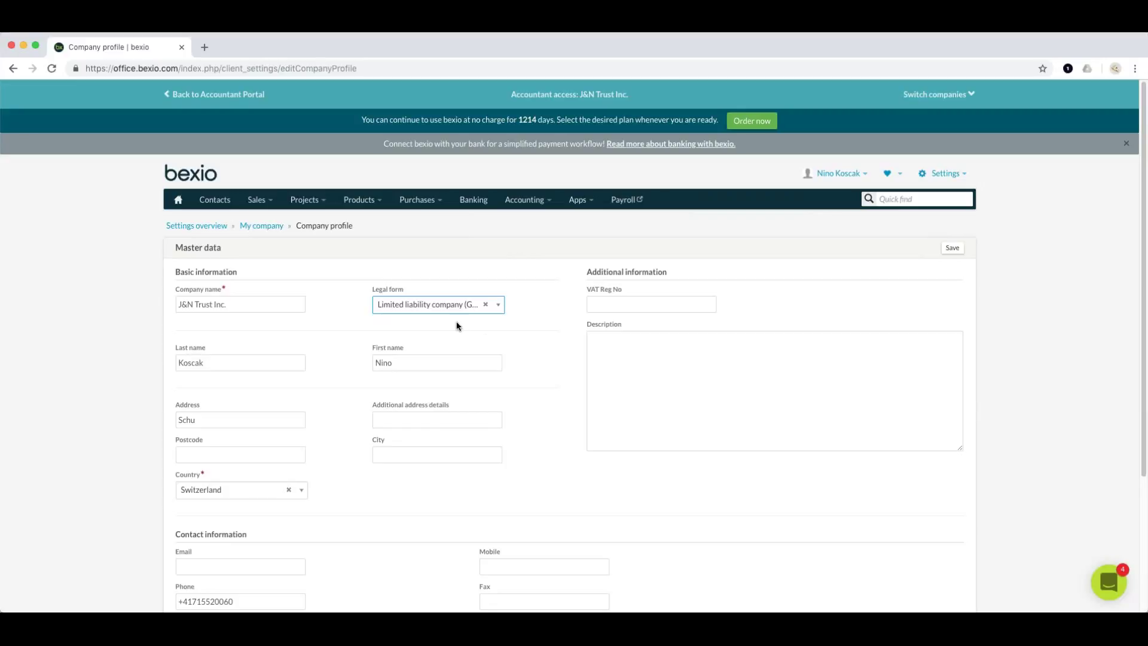
Step: Review the company profile's master data and contact information, and save the profile
scroll(500, 375, "down", 1)
scroll(500, 376, "down", 5)
scroll(500, 371, "up", 4)
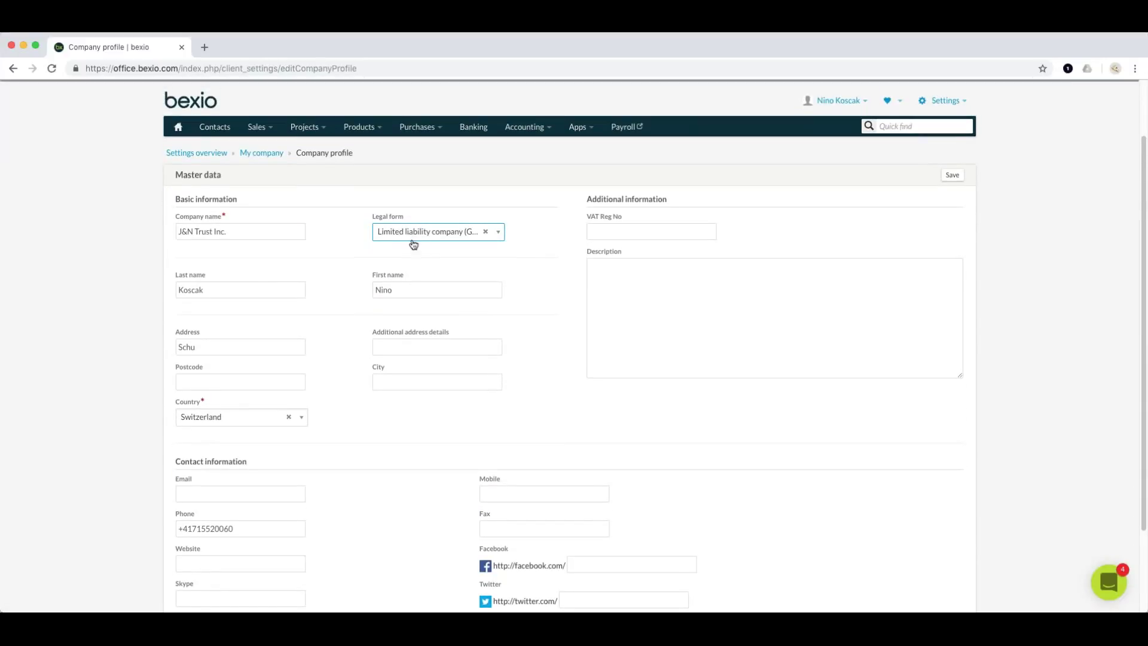
scroll(371, 474, "down", 3)
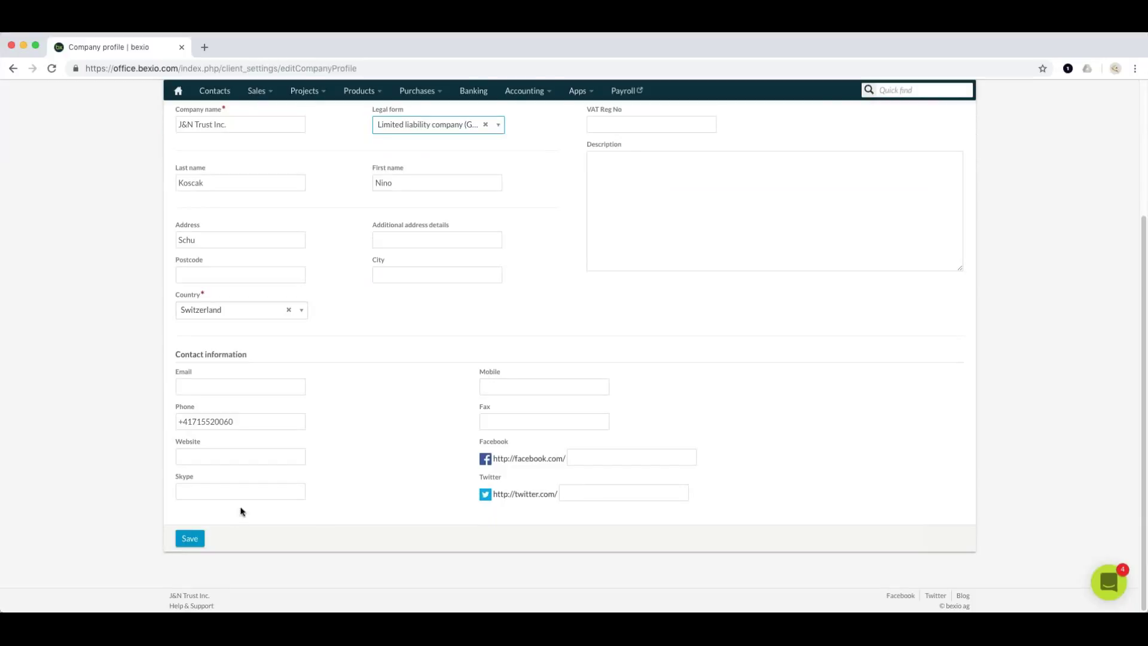
scroll(446, 325, "up", 2)
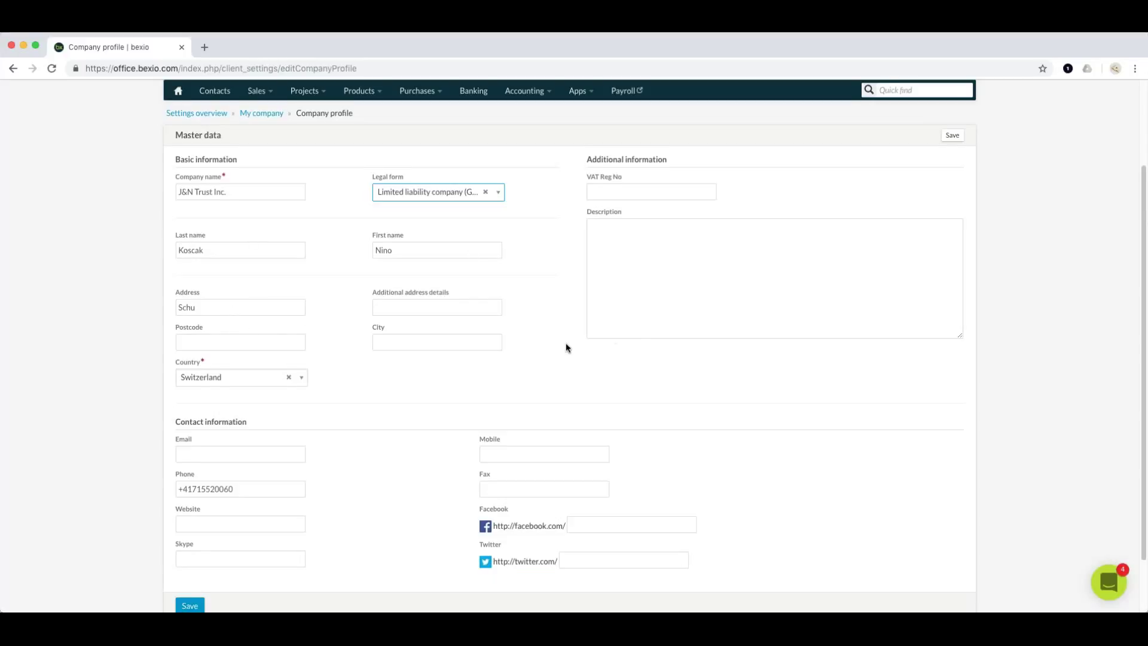
scroll(598, 334, "up", 3)
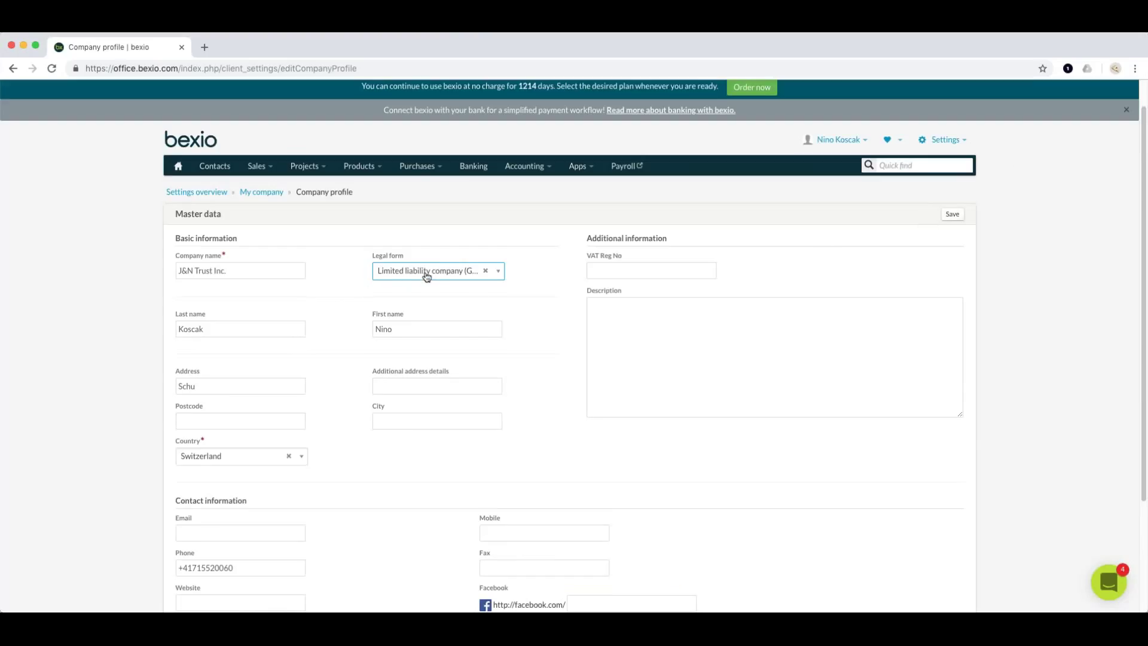
left_click(952, 216)
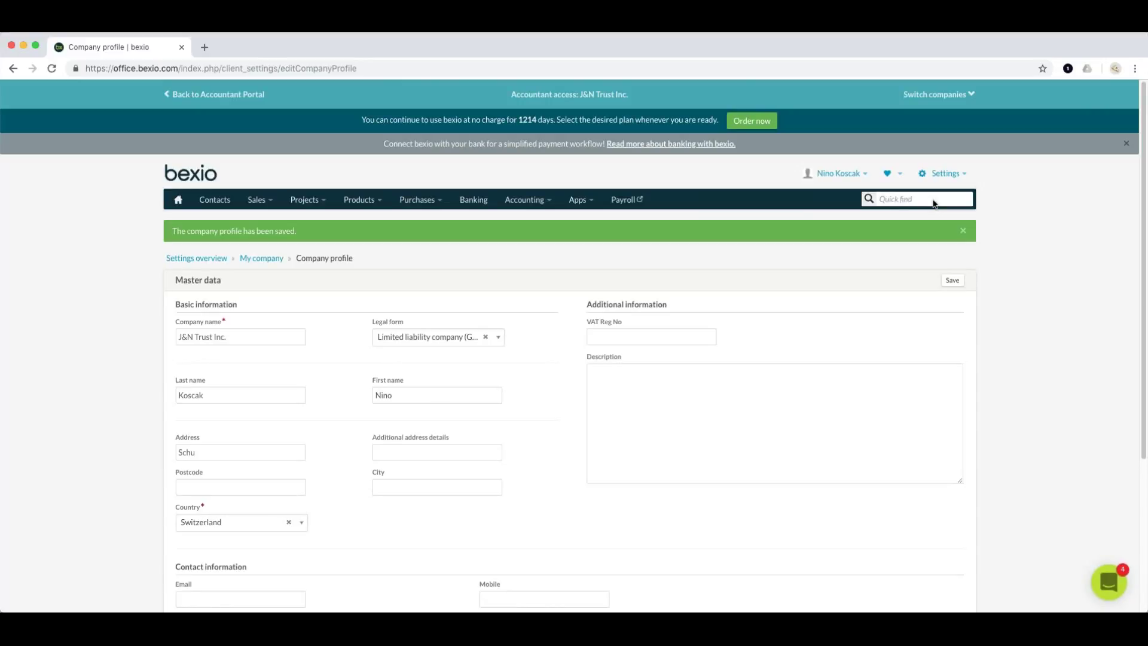
Step: Open the chart of accounts for financial accounting from the accounting section of the overall settings
left_click(941, 176)
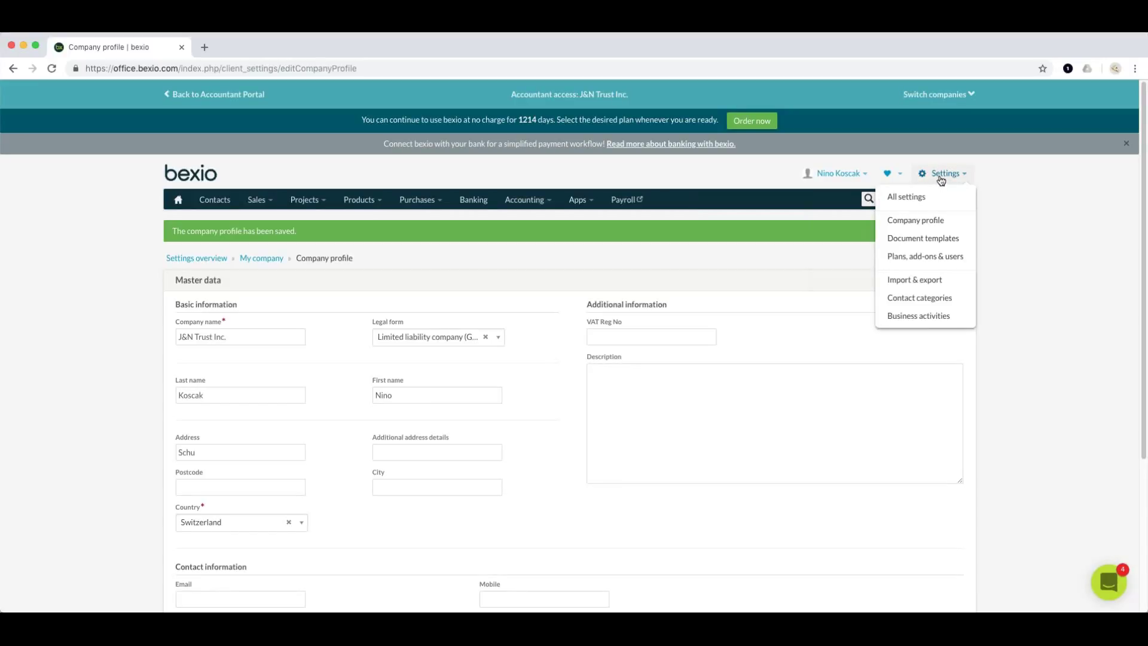
left_click(912, 205)
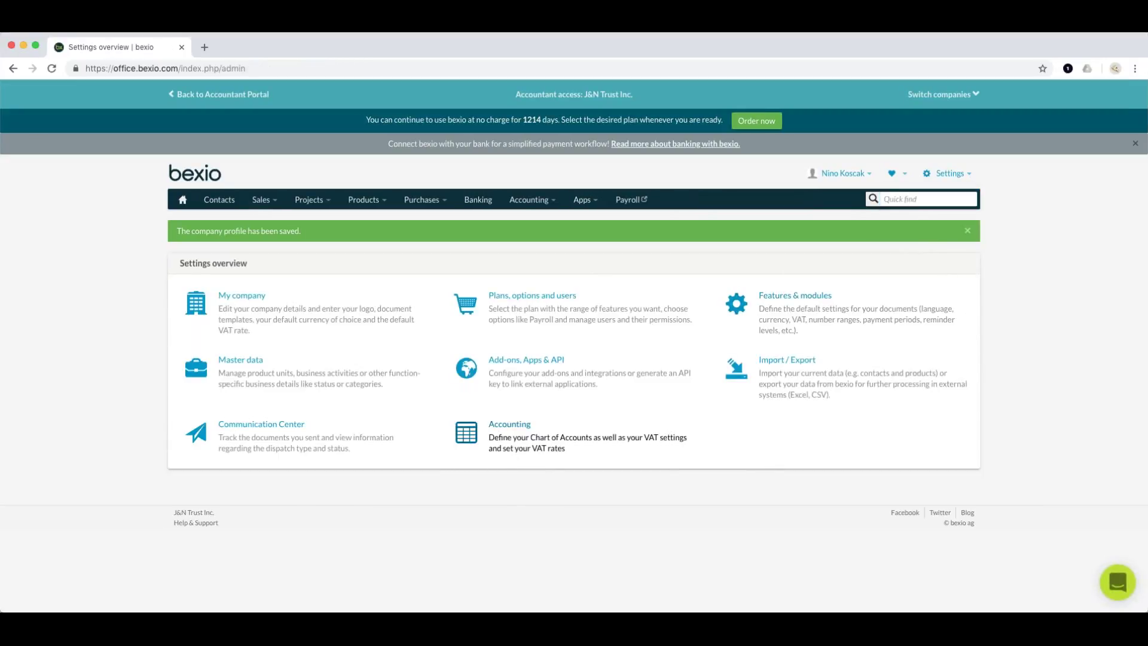
left_click(514, 427)
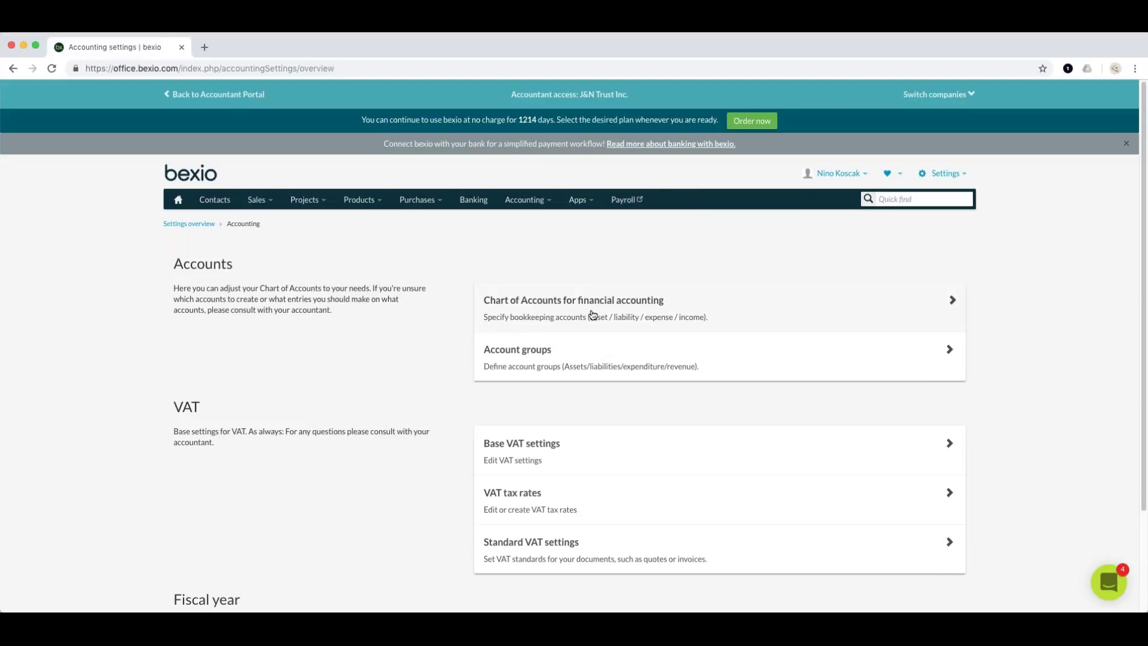
left_click(548, 306)
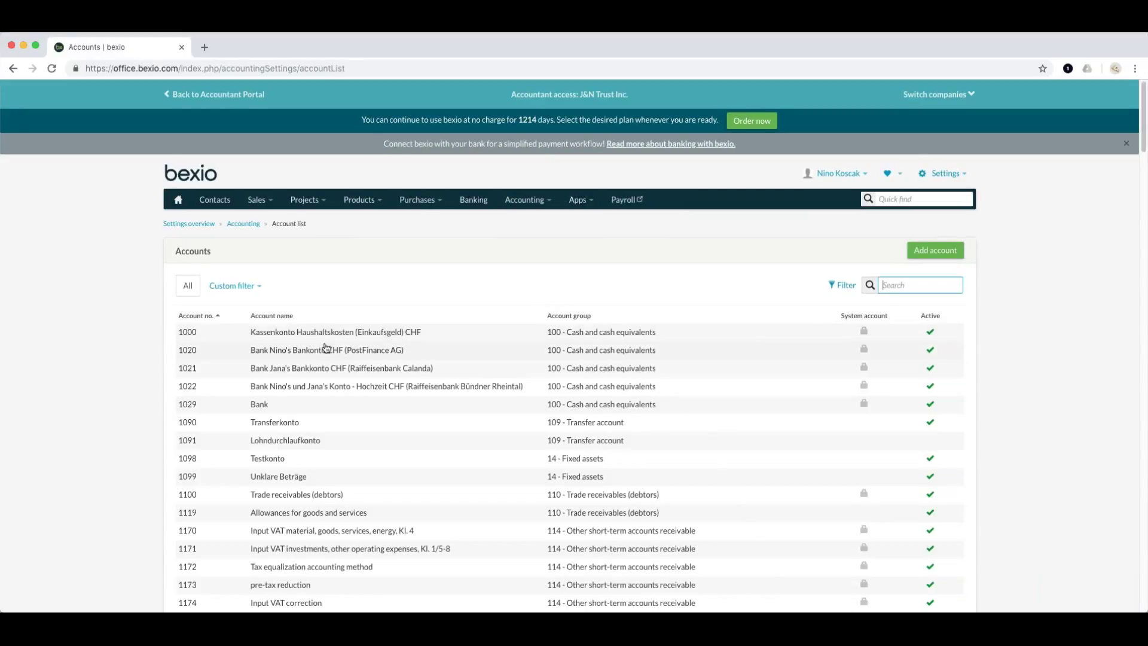
Step: Open cash account 1000 for editing, check the available standard VAT rates, and save the account
scroll(400, 415, "down", 1)
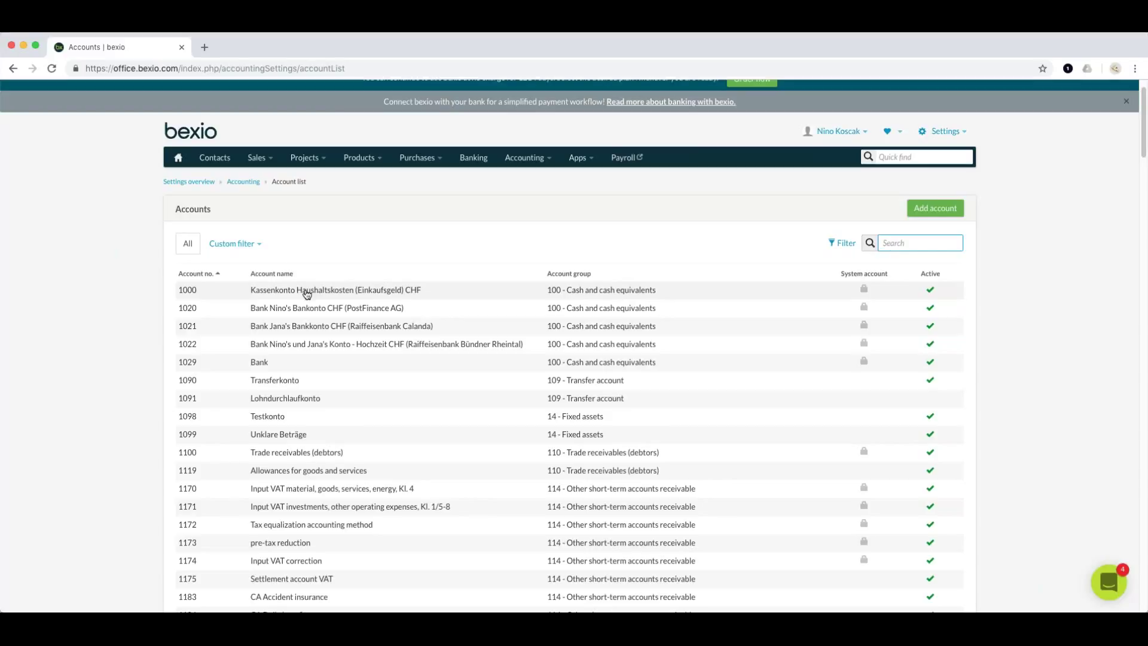
left_click(307, 293)
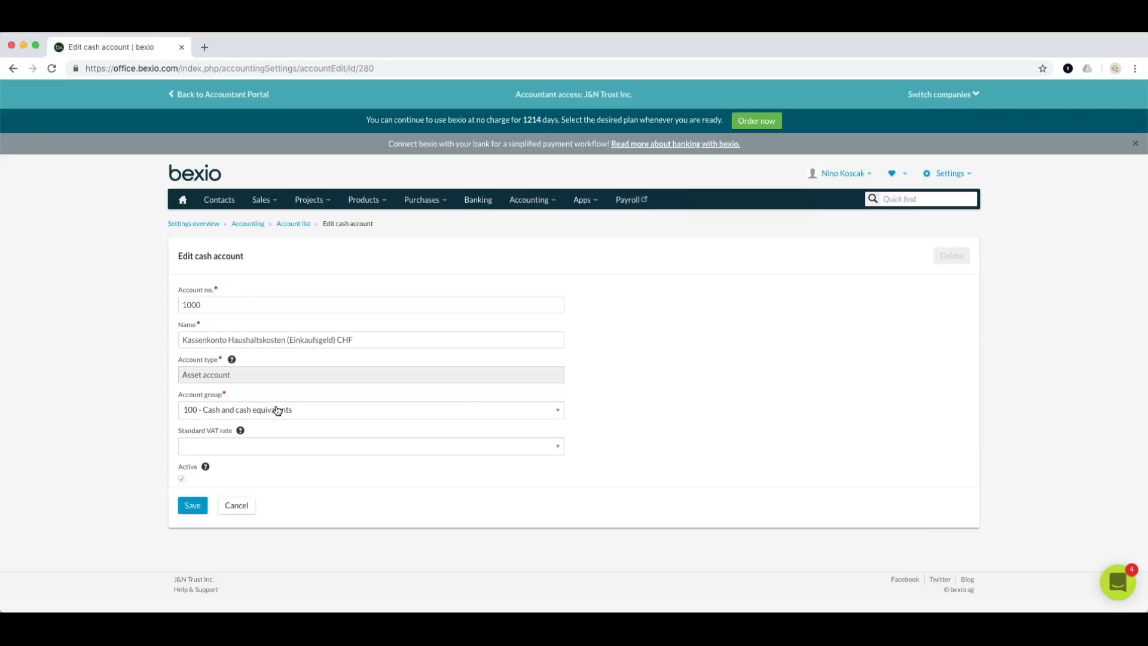
left_click(222, 448)
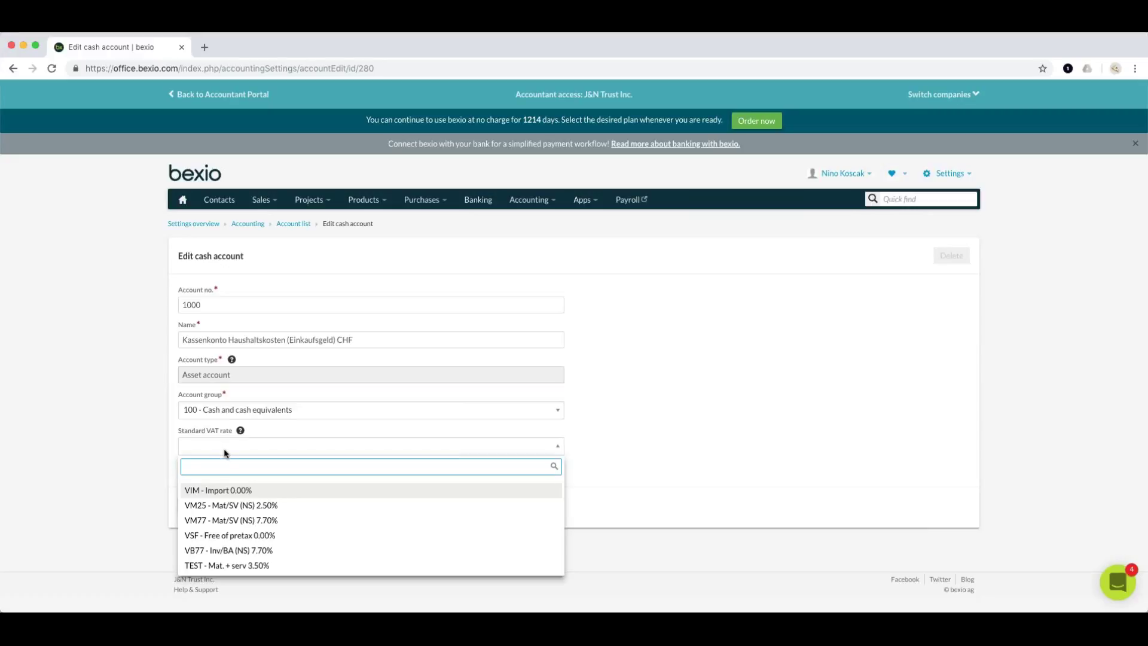
left_click(632, 437)
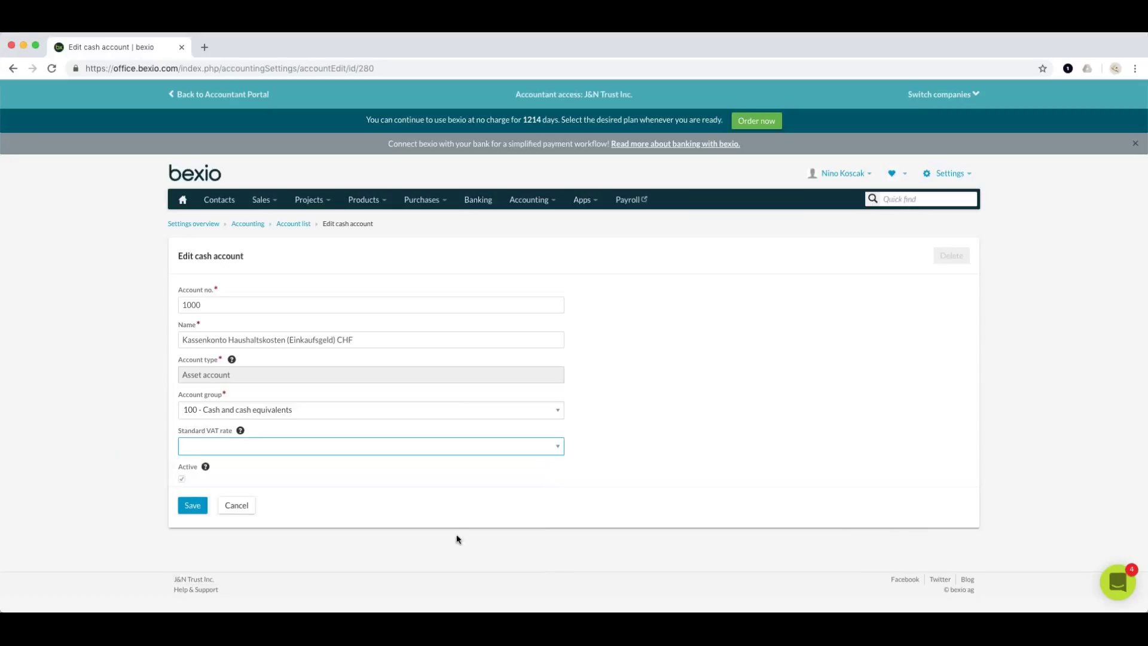
left_click(192, 506)
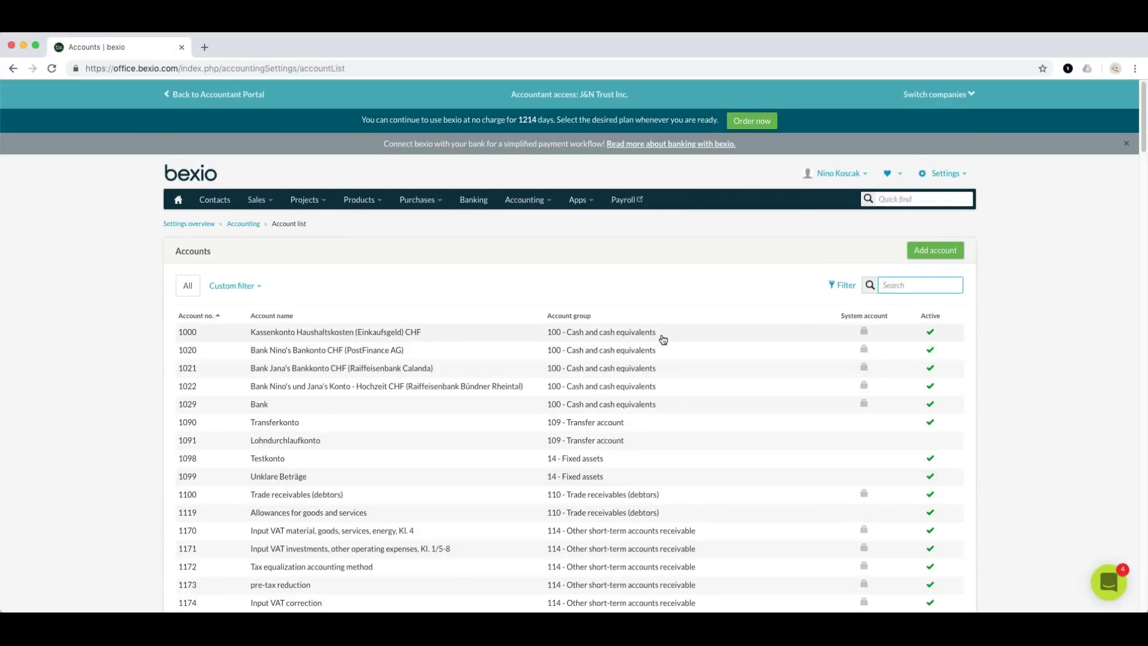
Step: Start a new account with account number 1200 and the name "Test Account"
left_click(931, 256)
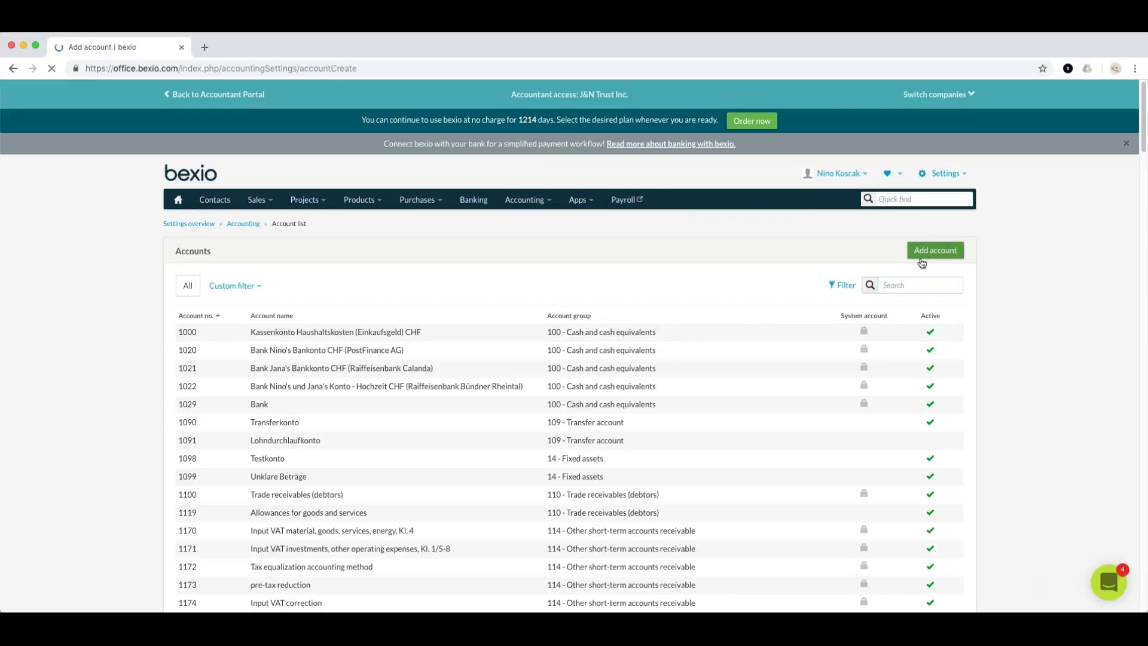
left_click(230, 299)
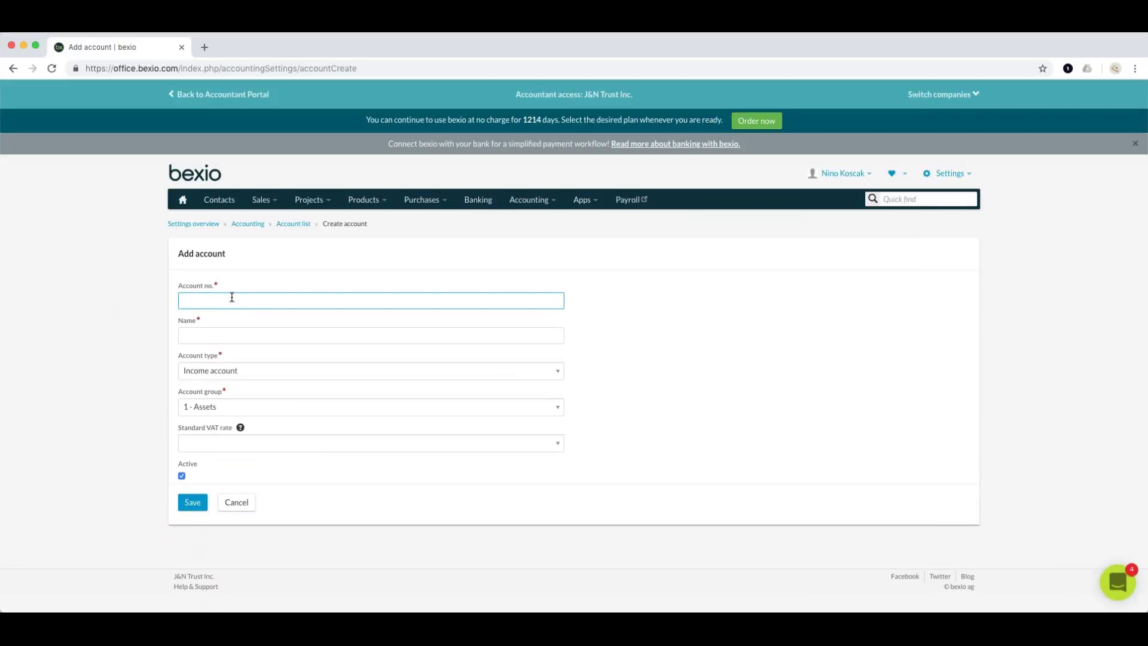
type("1200")
left_click(232, 334)
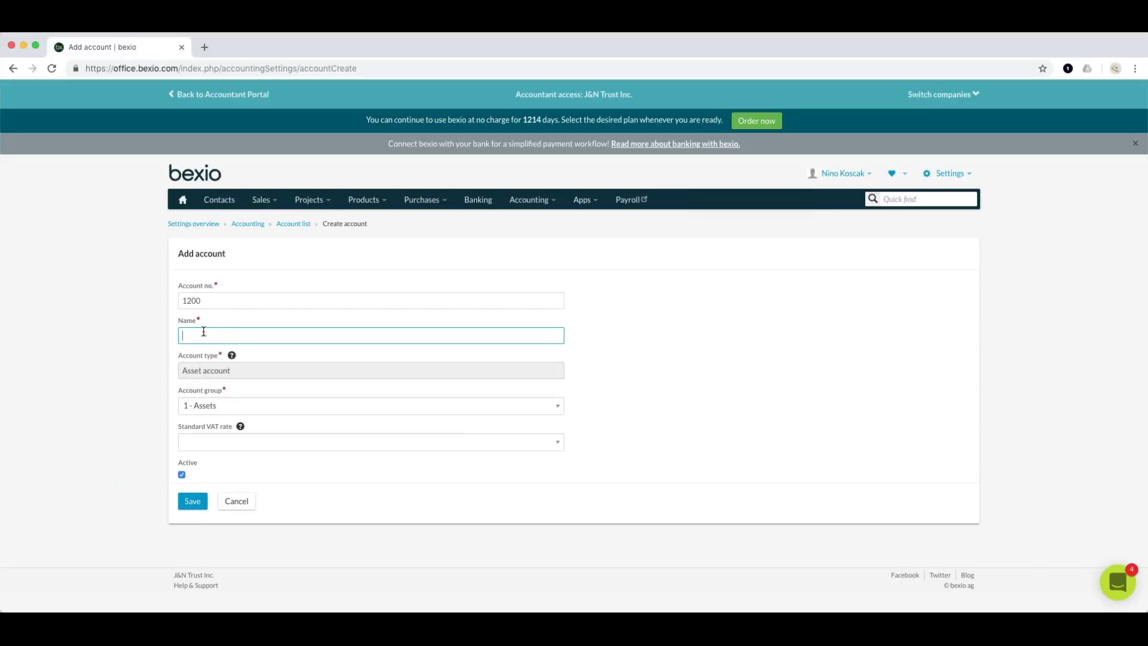
type("Test Account")
Step: Try to save the new account with the standard VAT rate VB77 - Inv/BA (NS) 7.70%
left_click(232, 443)
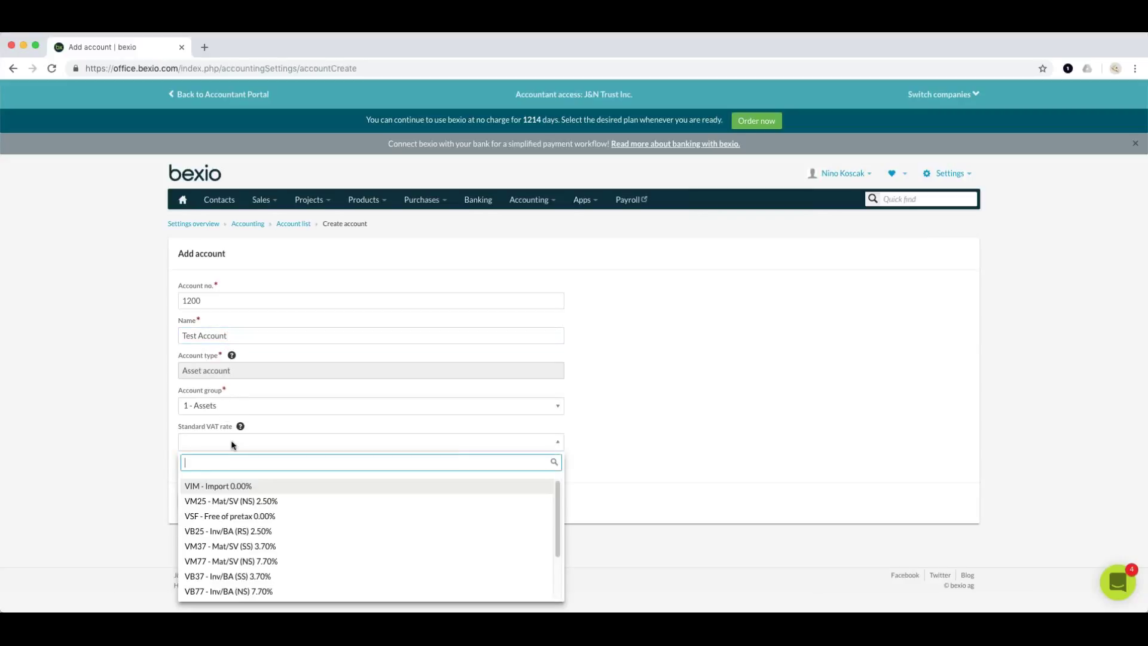
left_click(245, 592)
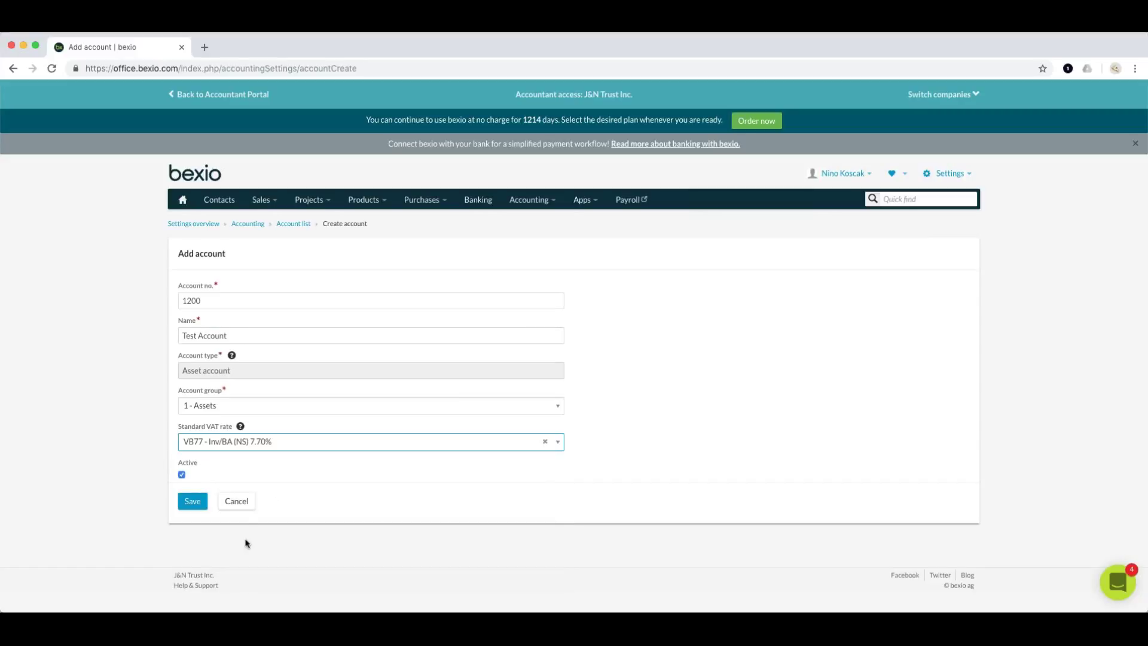
left_click(193, 508)
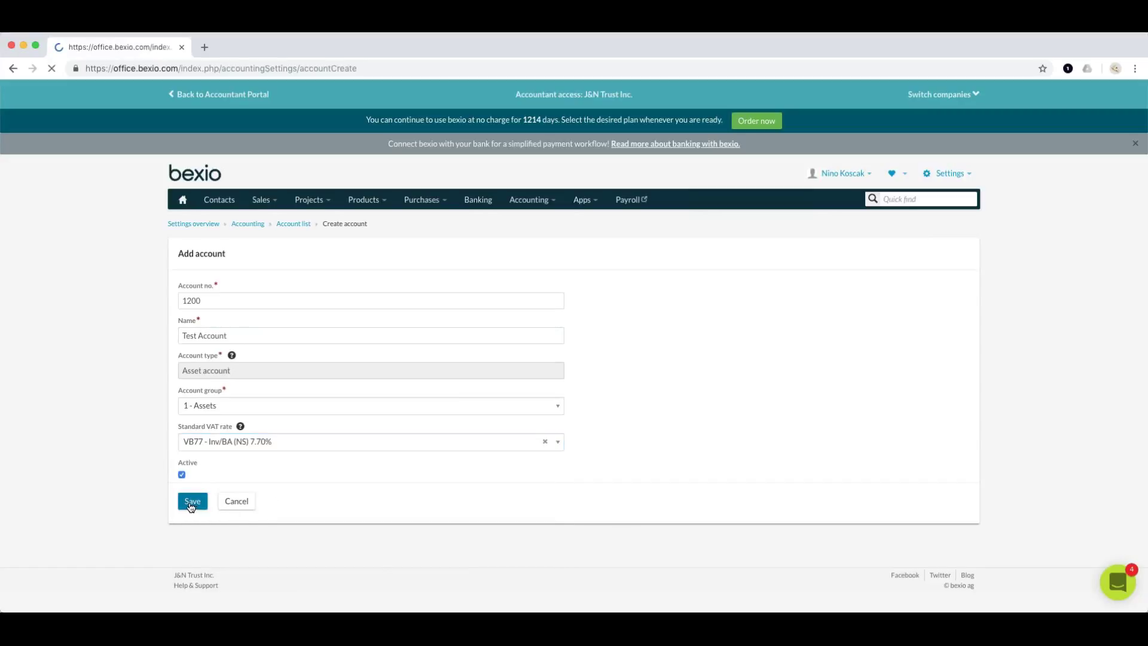
Step: Change the new account's number to 1202, save it, and locate it in the account list
left_click(226, 315)
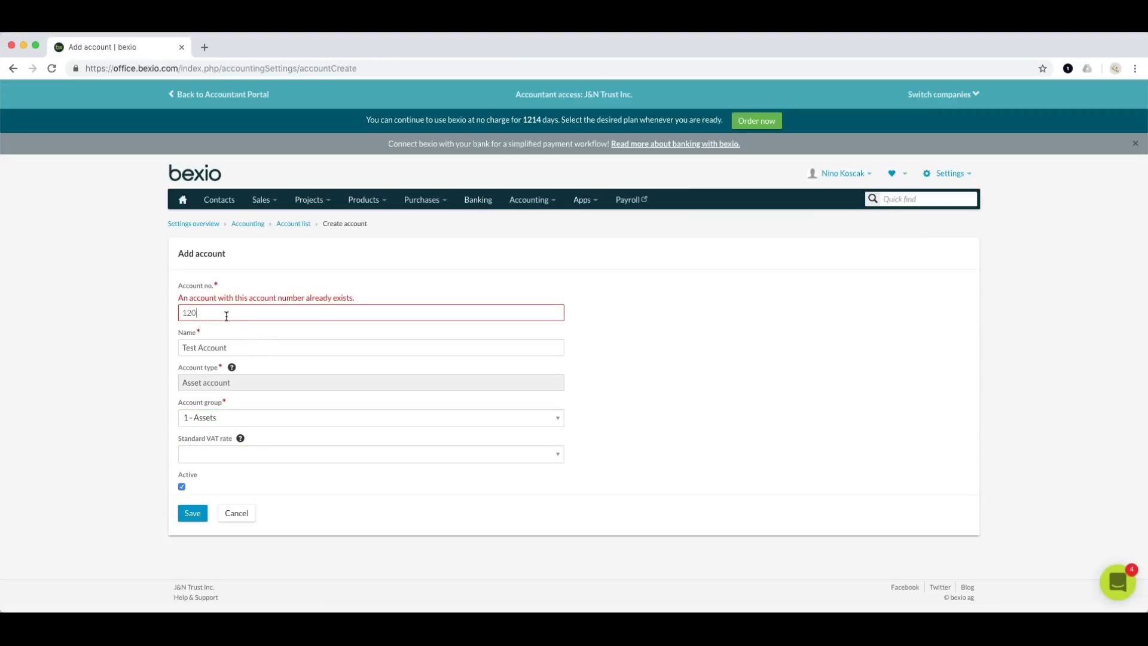
left_click(190, 512)
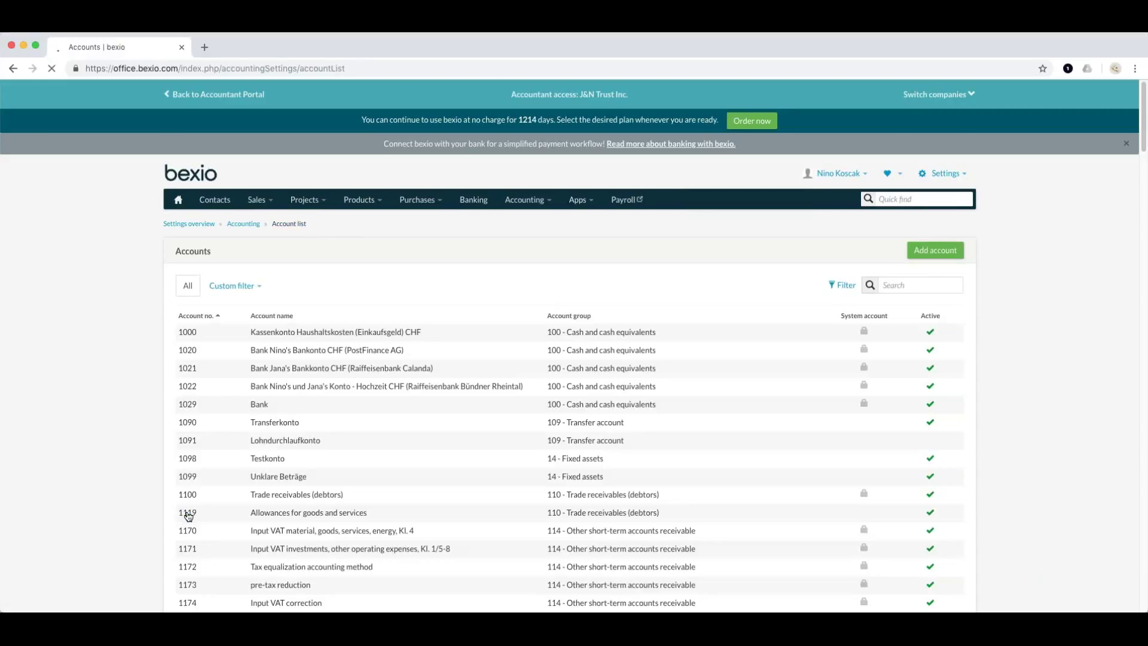
scroll(349, 413, "down", 5)
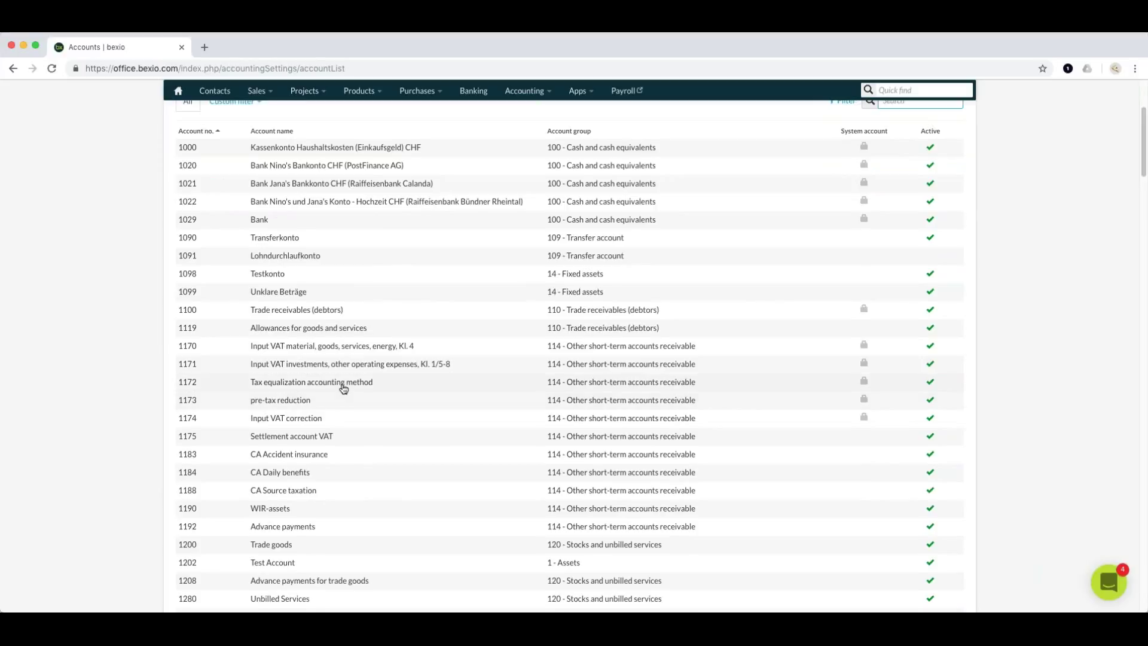
scroll(344, 389, "down", 1)
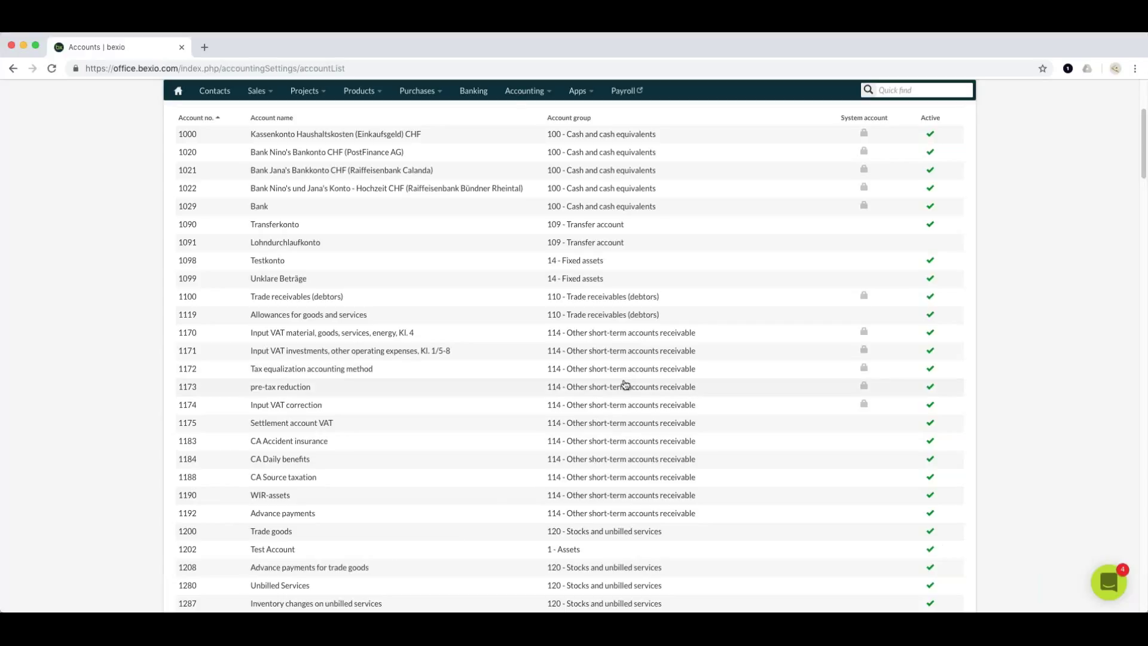
Step: Open the account groups in the accounting settings, then view and save the "Current assets" group
scroll(586, 385, "up", 3)
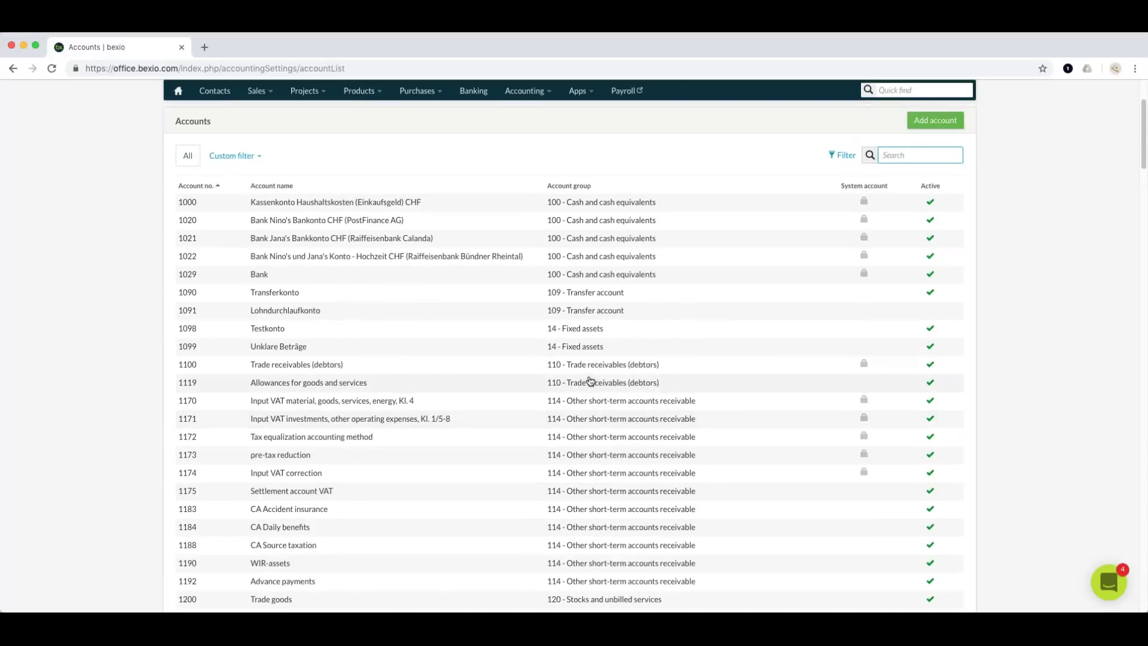
scroll(582, 384, "up", 5)
scroll(576, 380, "down", 3)
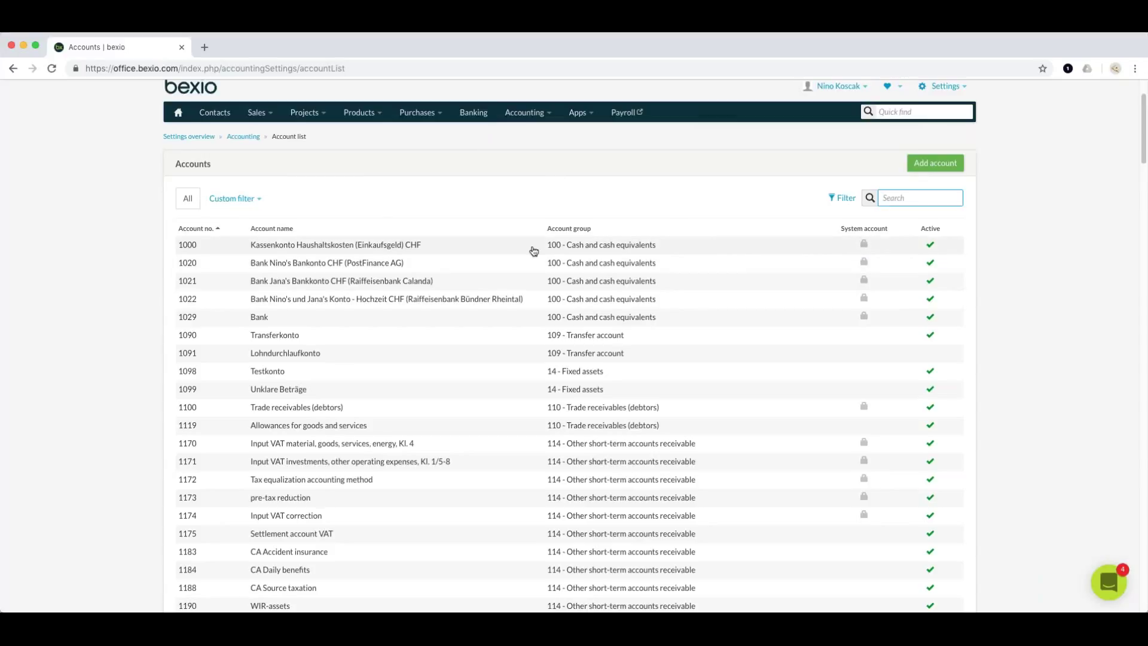
scroll(533, 250, "up", 3)
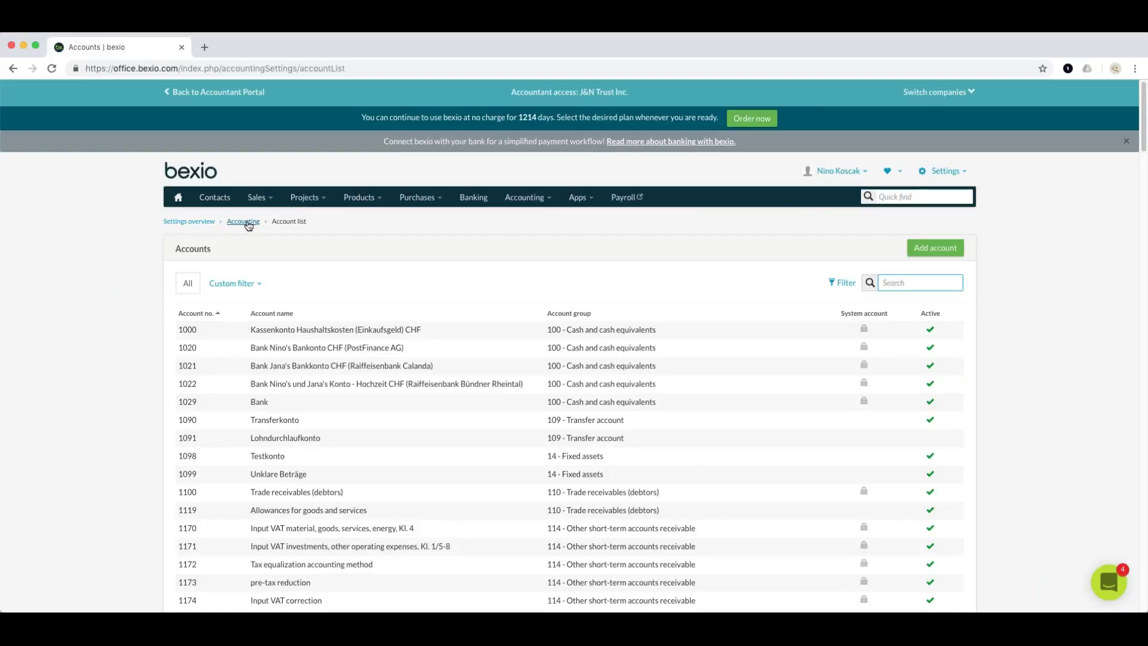
left_click(247, 222)
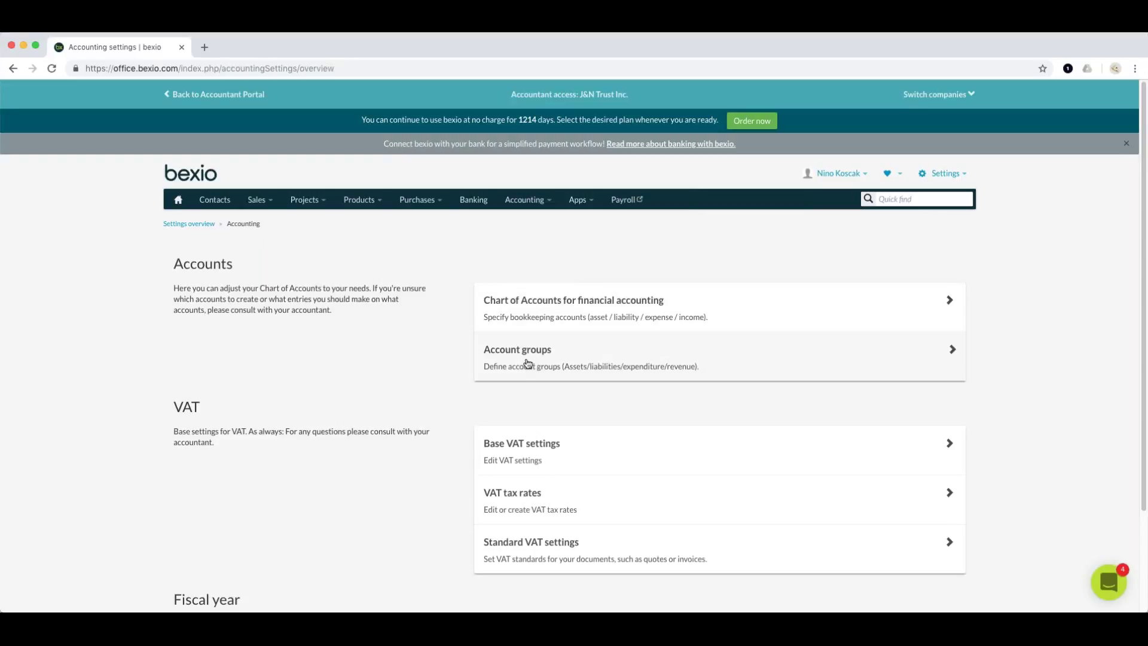
left_click(528, 362)
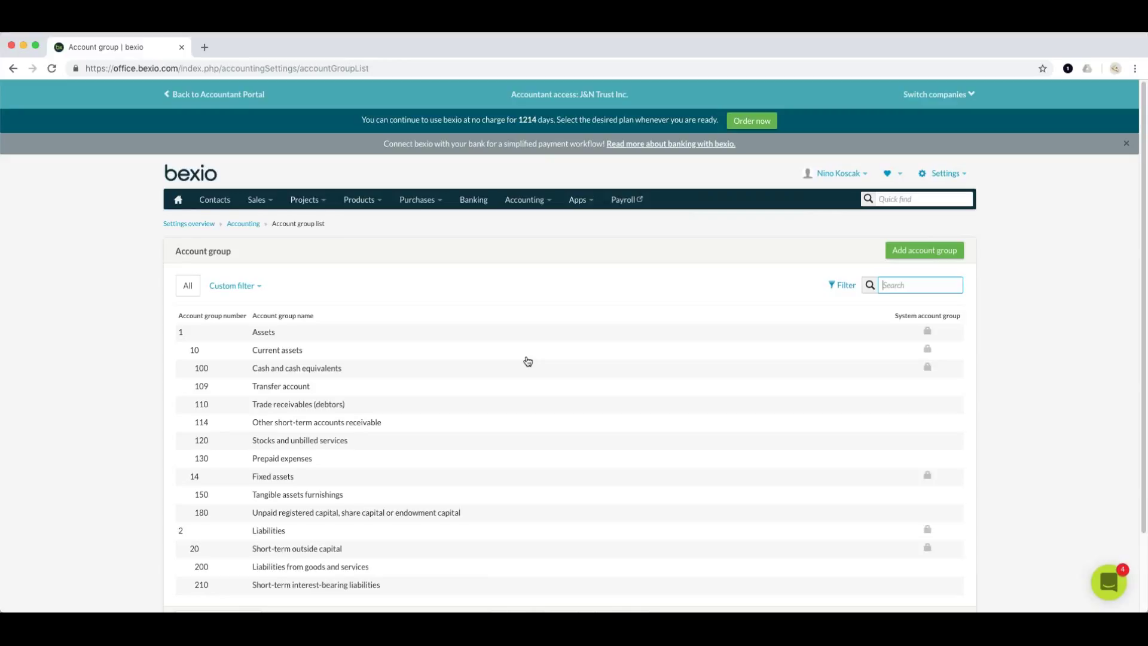
left_click(315, 351)
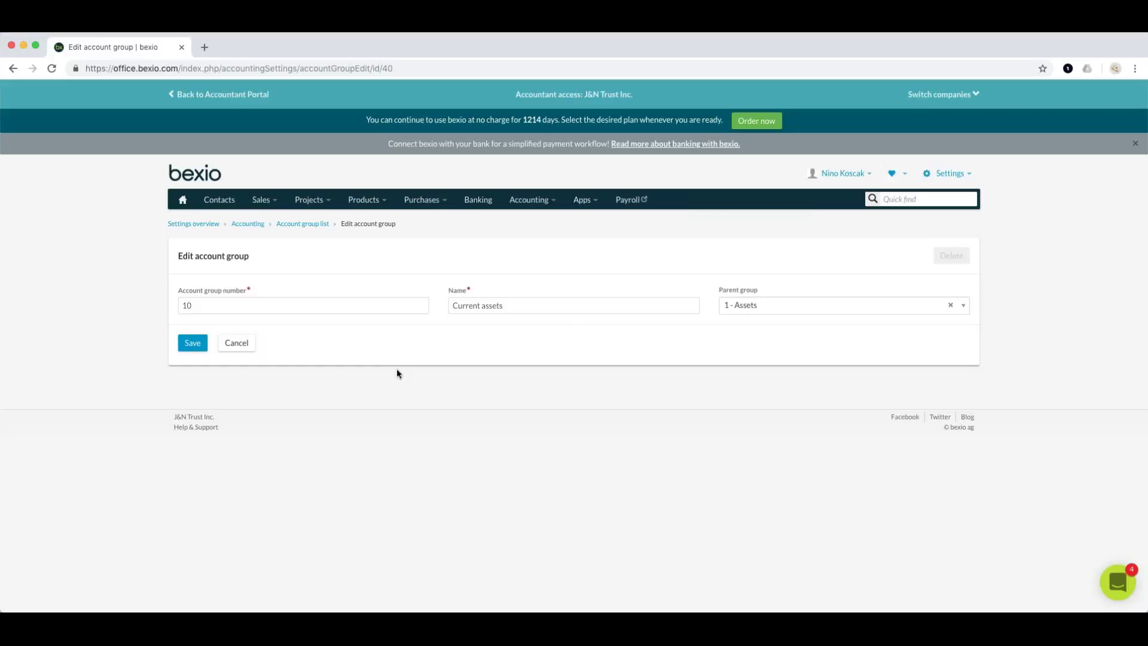
left_click(190, 349)
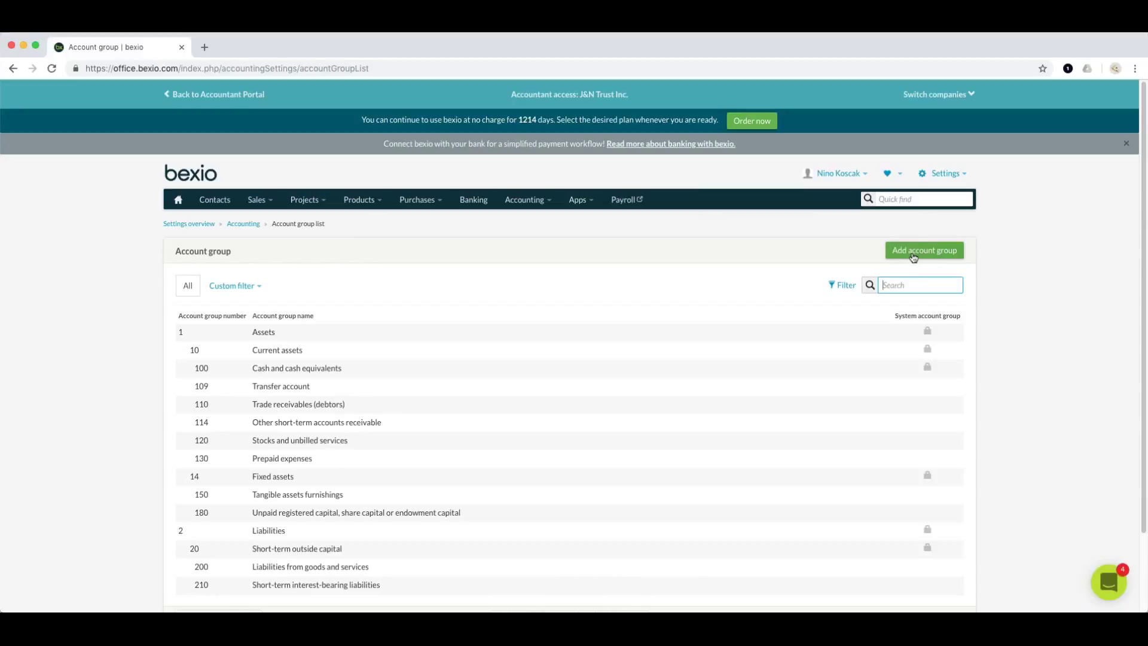
Step: View the blank form for adding an account group, and return to the accounting settings without saving
left_click(912, 256)
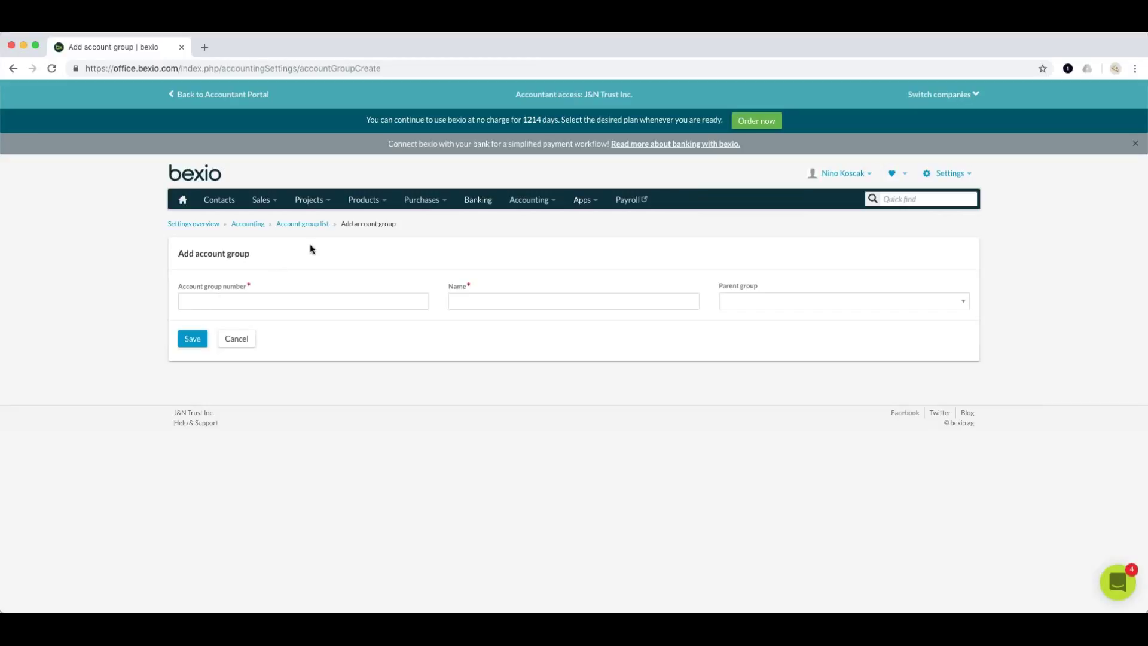
left_click(244, 225)
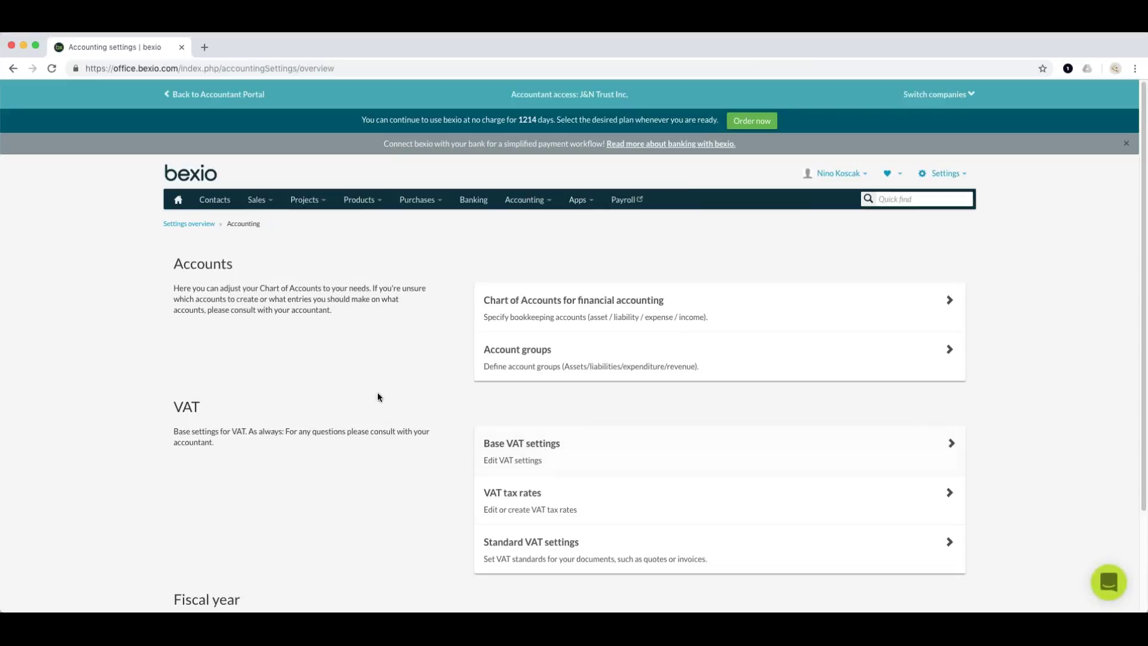
Step: Open the base VAT settings and review the tax period, VAT liability, reporting options and default VAT rates
scroll(189, 389, "down", 1)
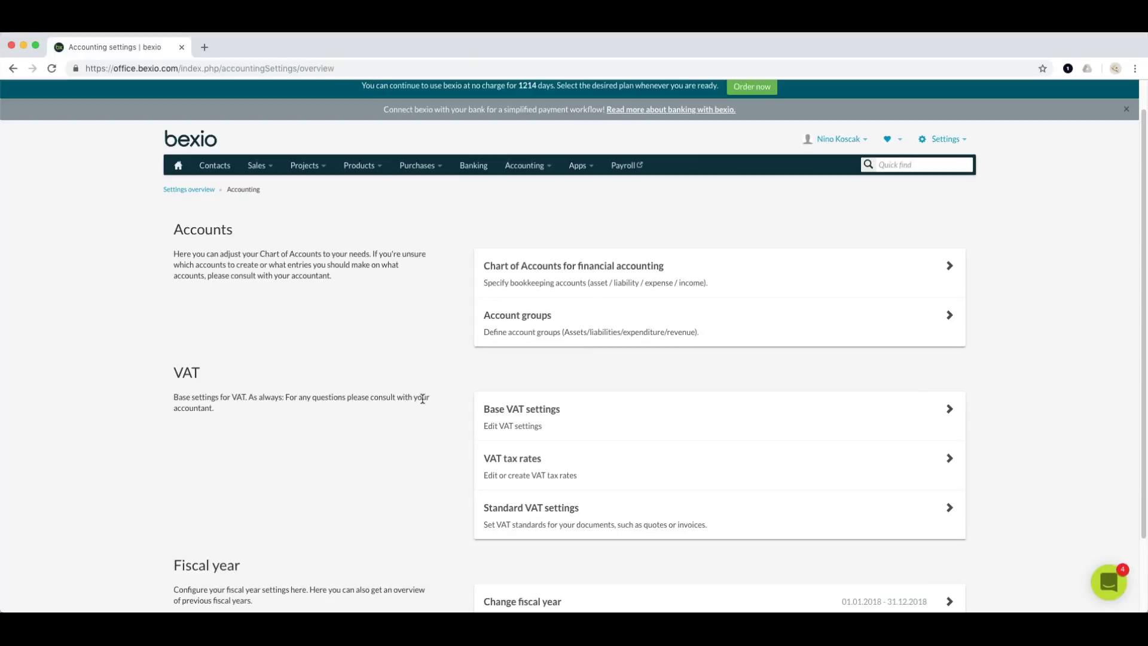
left_click(556, 409)
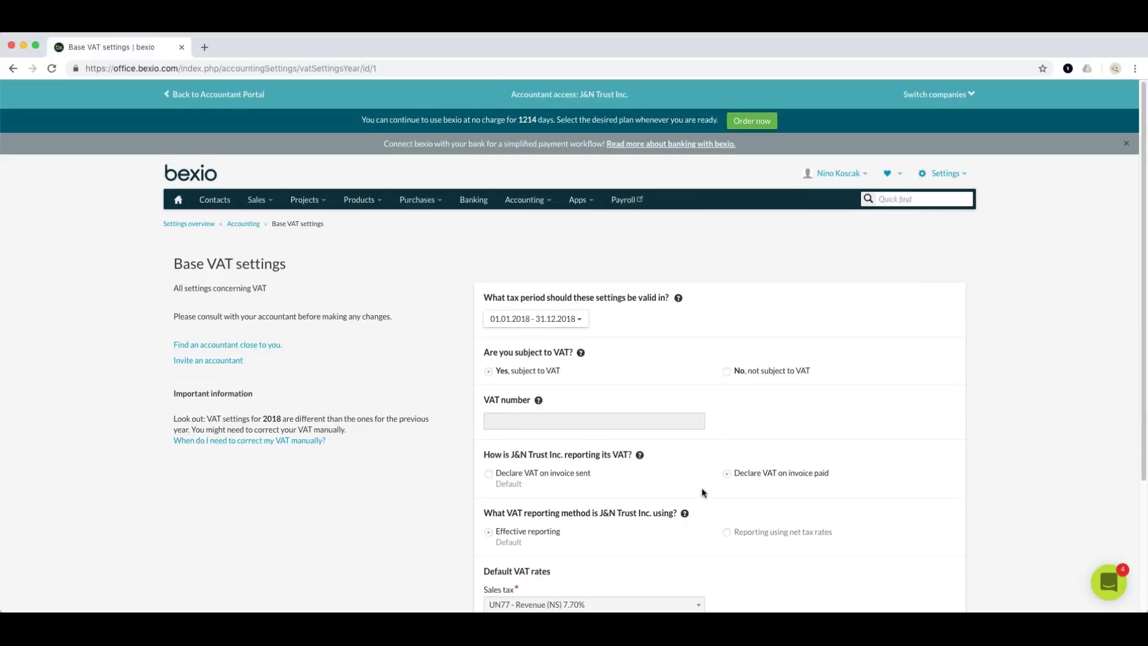
scroll(700, 488, "down", 1)
scroll(694, 478, "down", 3)
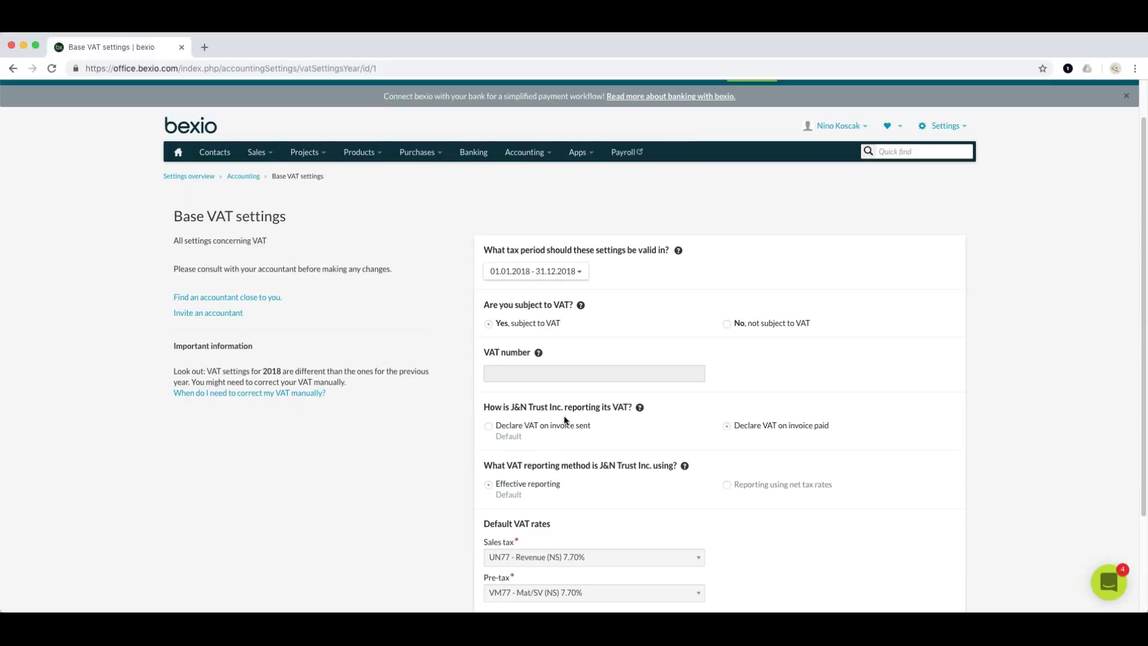
scroll(504, 481, "down", 1)
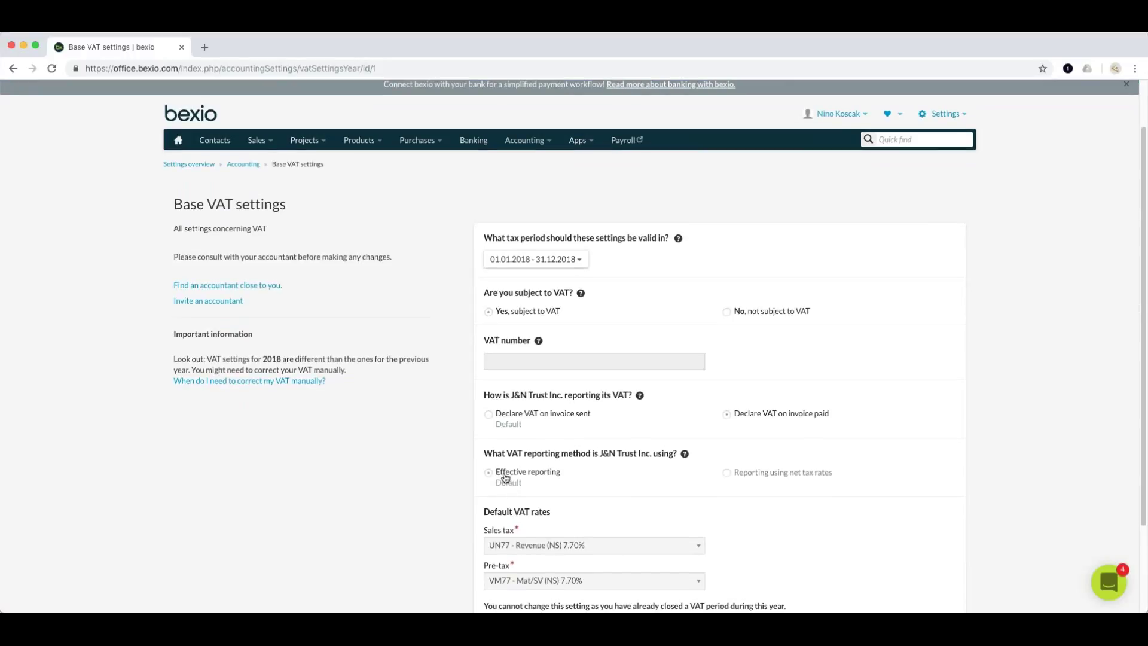
scroll(505, 476, "down", 1)
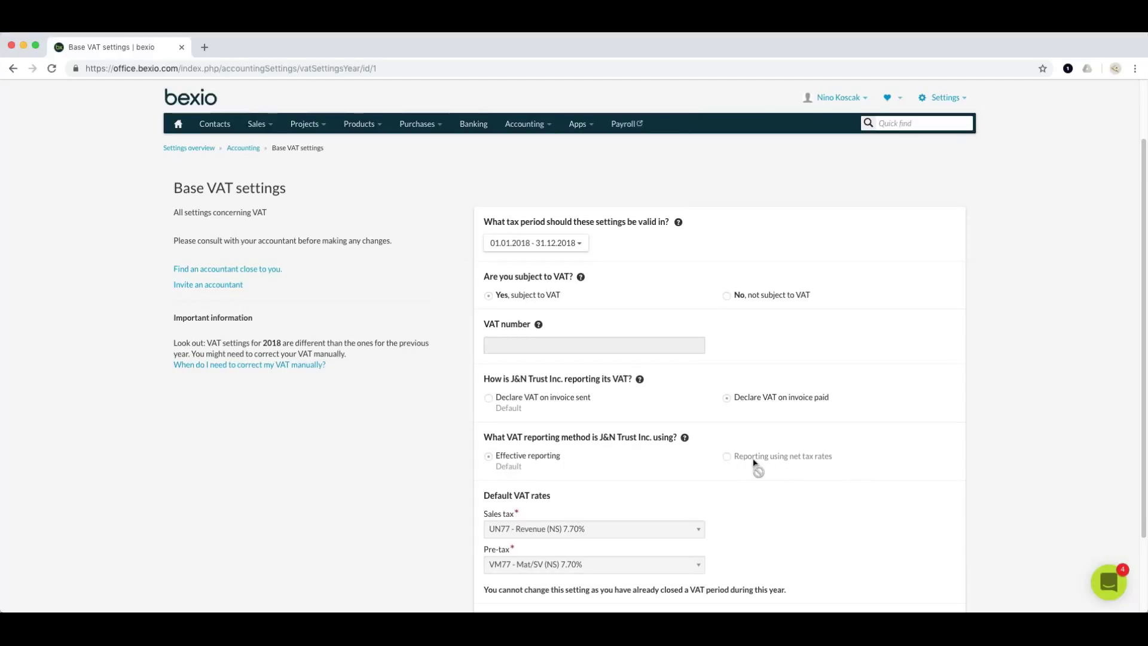
scroll(754, 462, "down", 2)
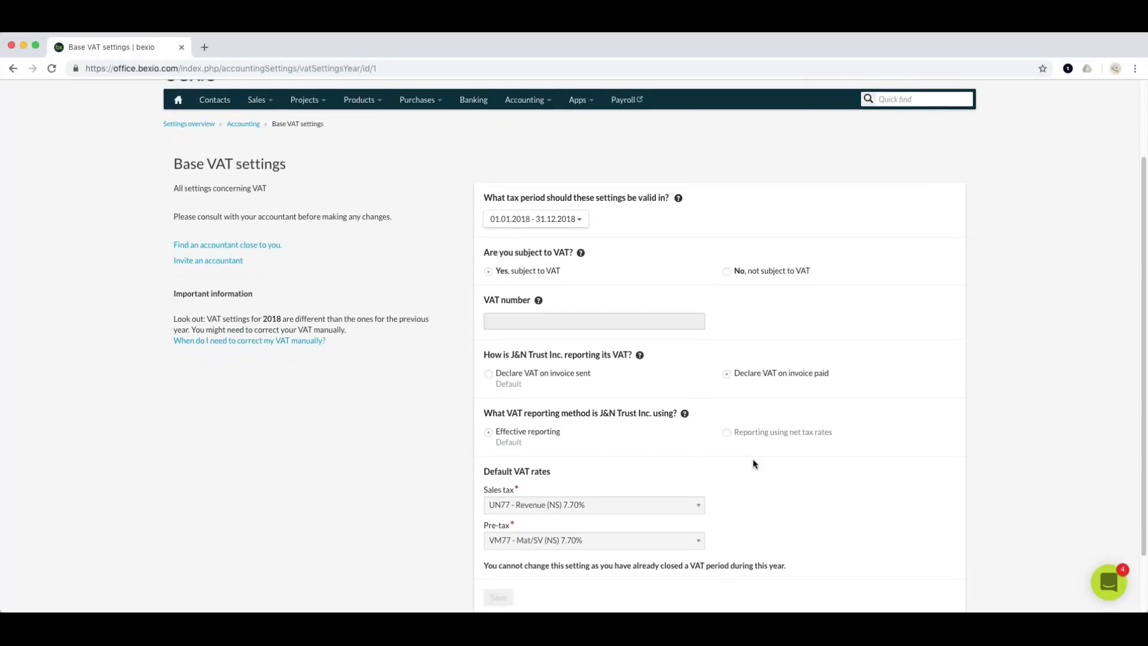
scroll(754, 464, "down", 1)
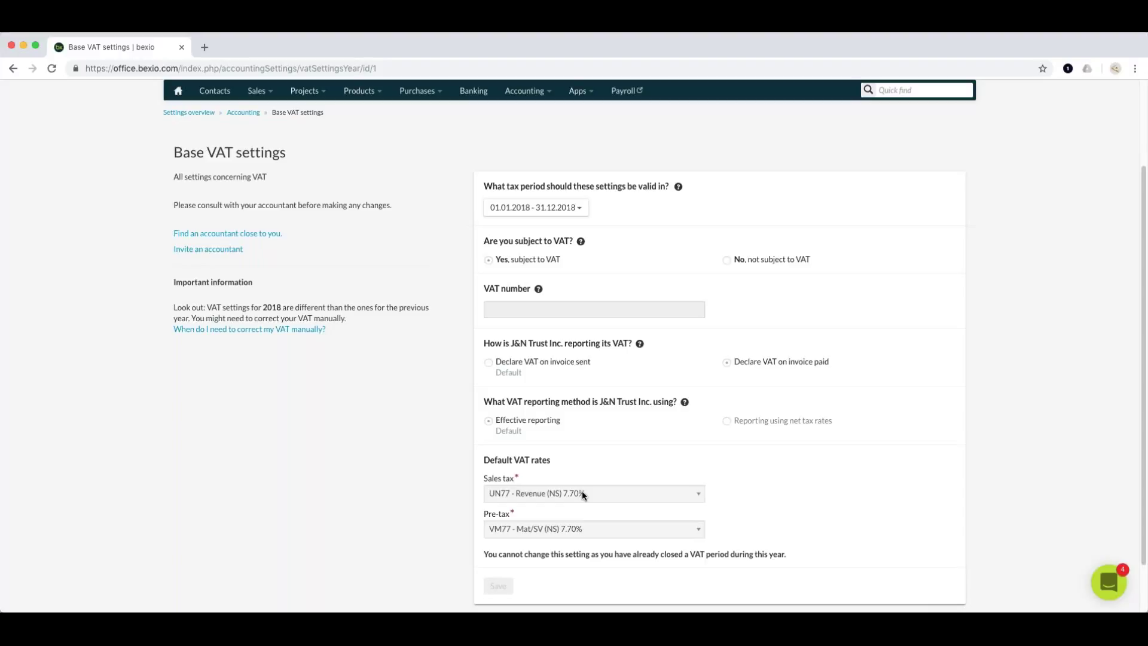
scroll(777, 459, "down", 2)
scroll(735, 467, "up", 1)
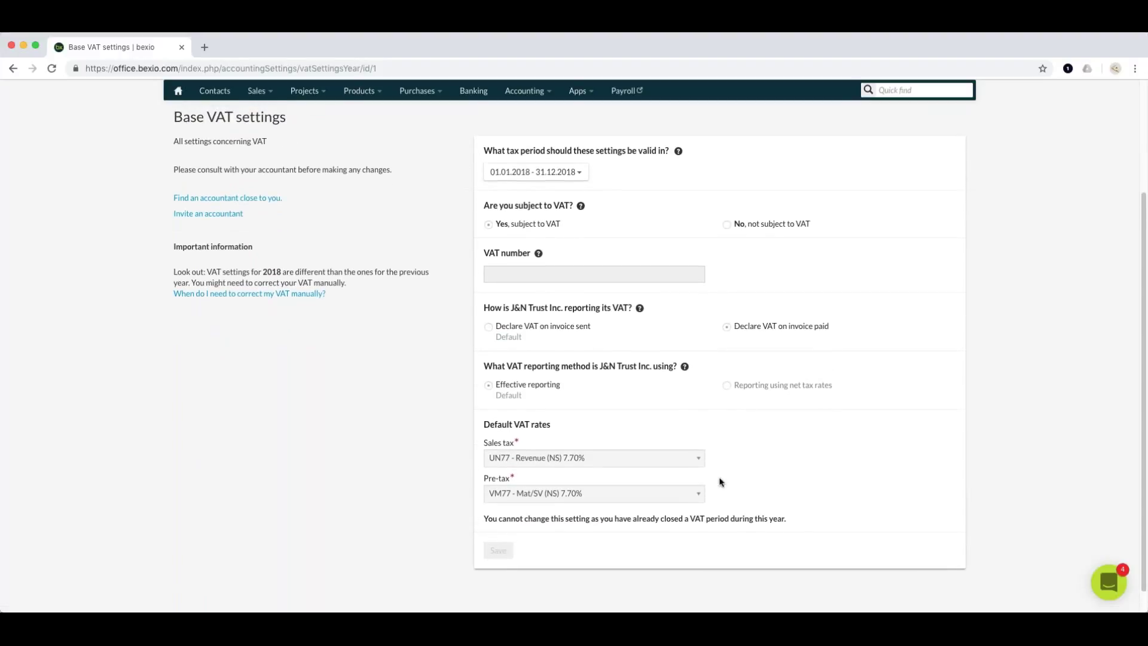
scroll(643, 422, "up", 4)
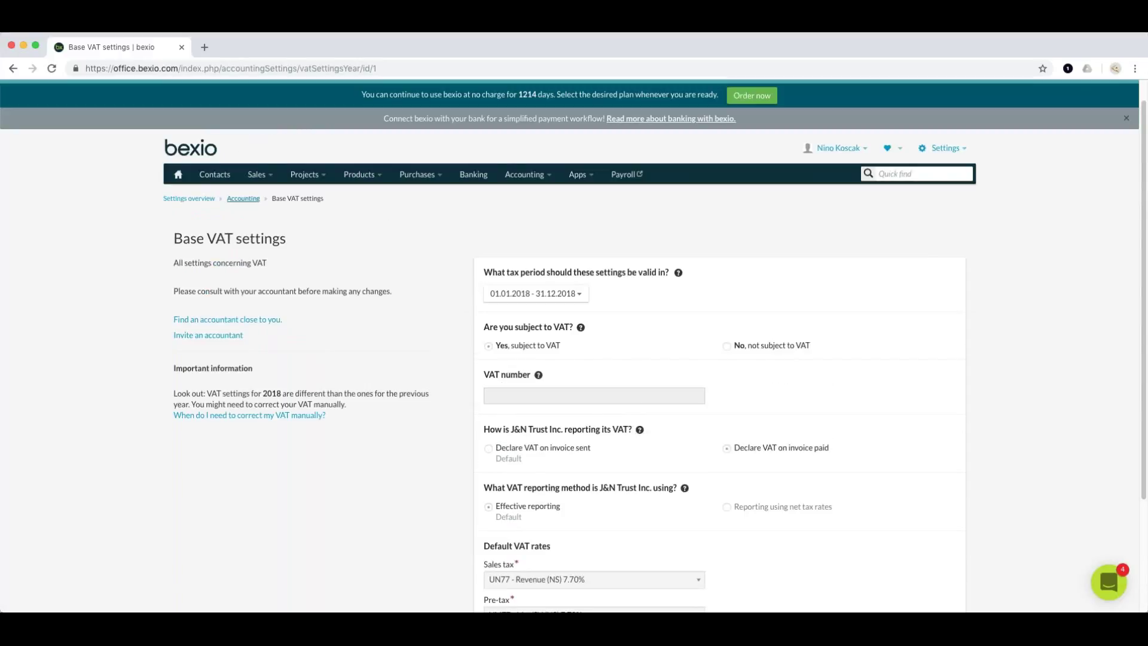
Step: In the VAT tax rates, set the UN77 revenue rate's validity end to December 2018 and save it
left_click(245, 199)
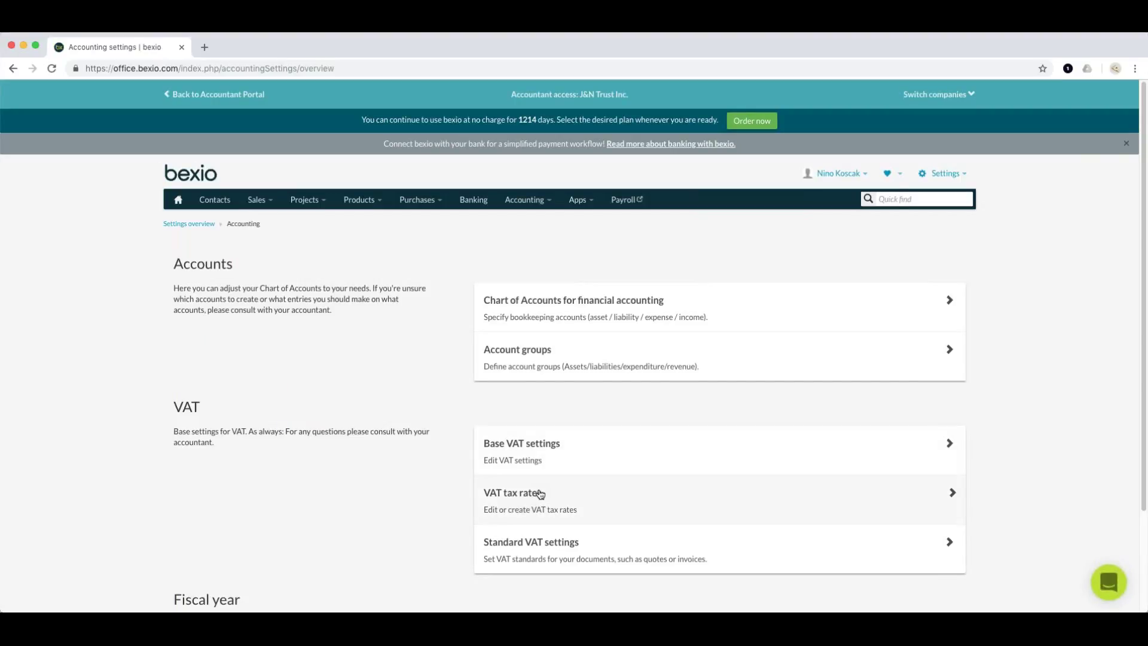
left_click(540, 493)
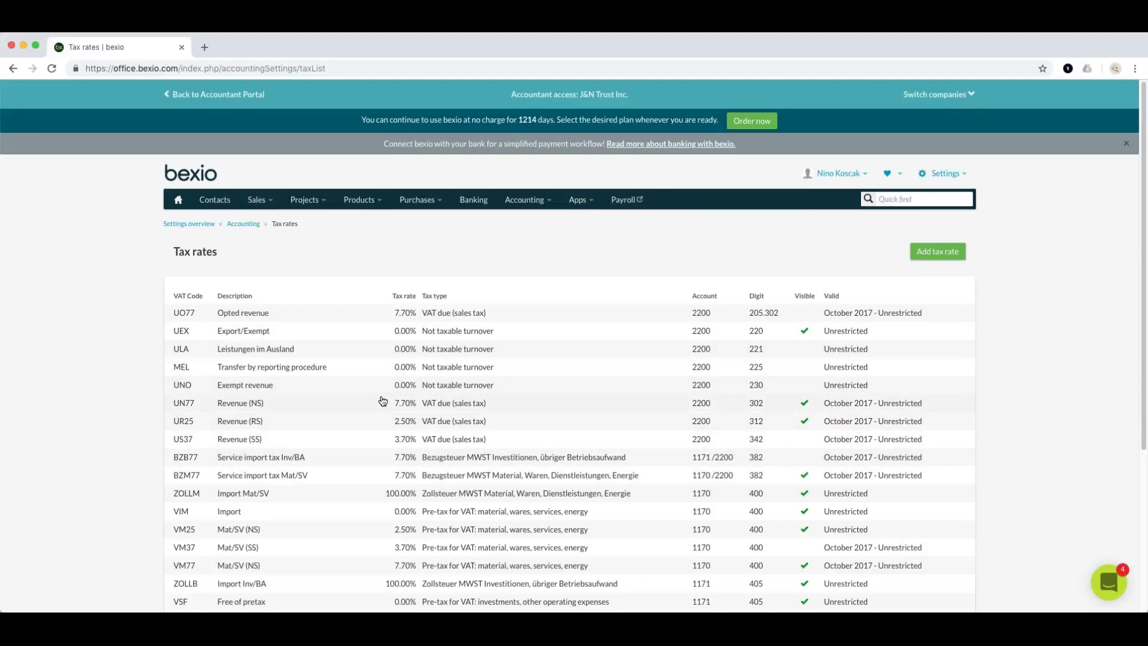
left_click(297, 406)
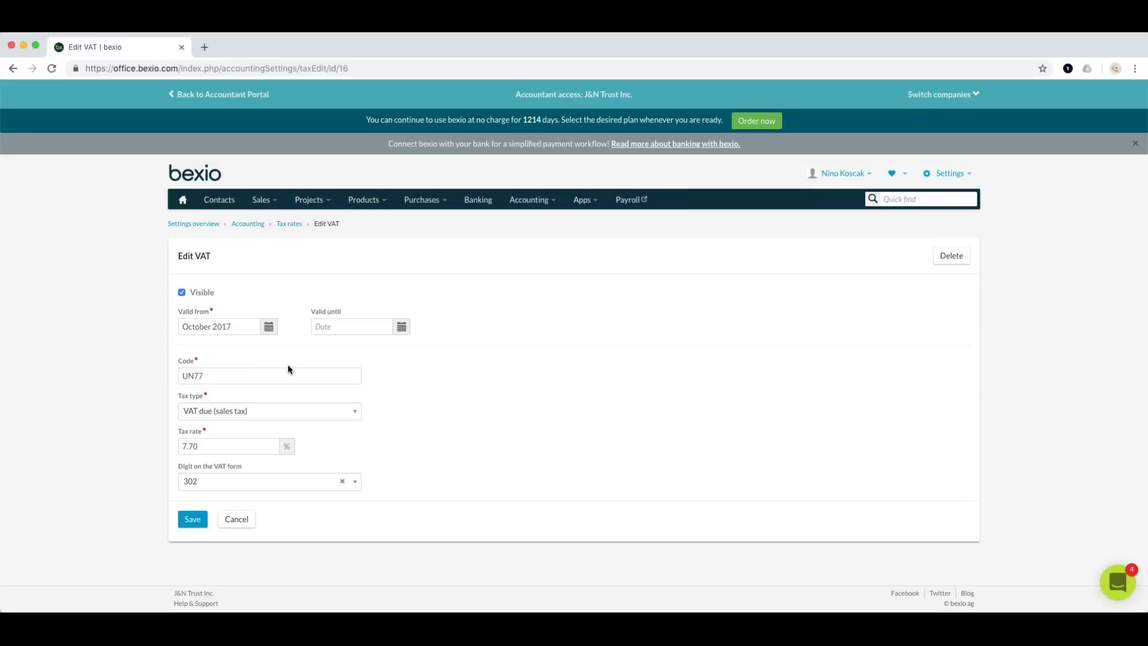
left_click(217, 444)
left_click(402, 328)
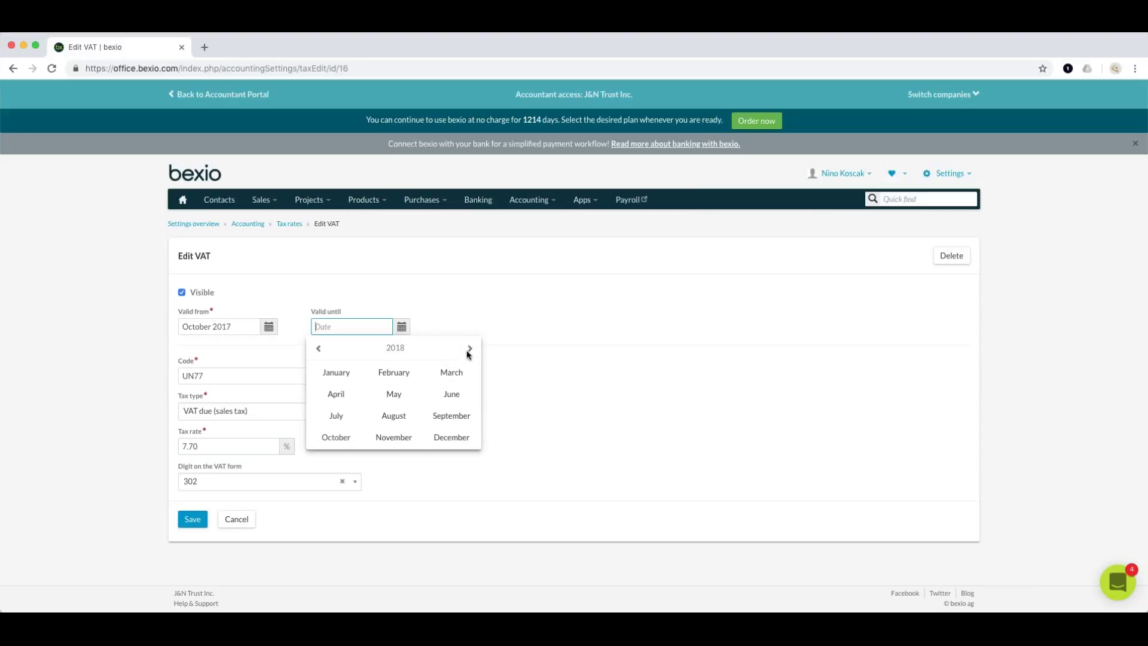
left_click(449, 439)
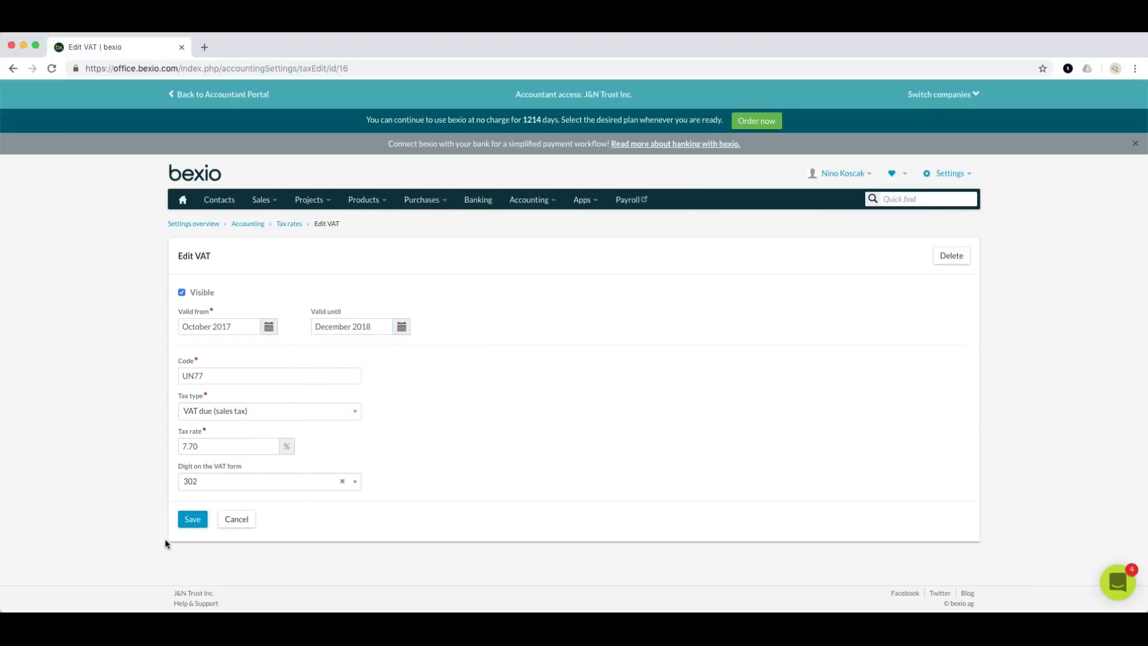
left_click(197, 521)
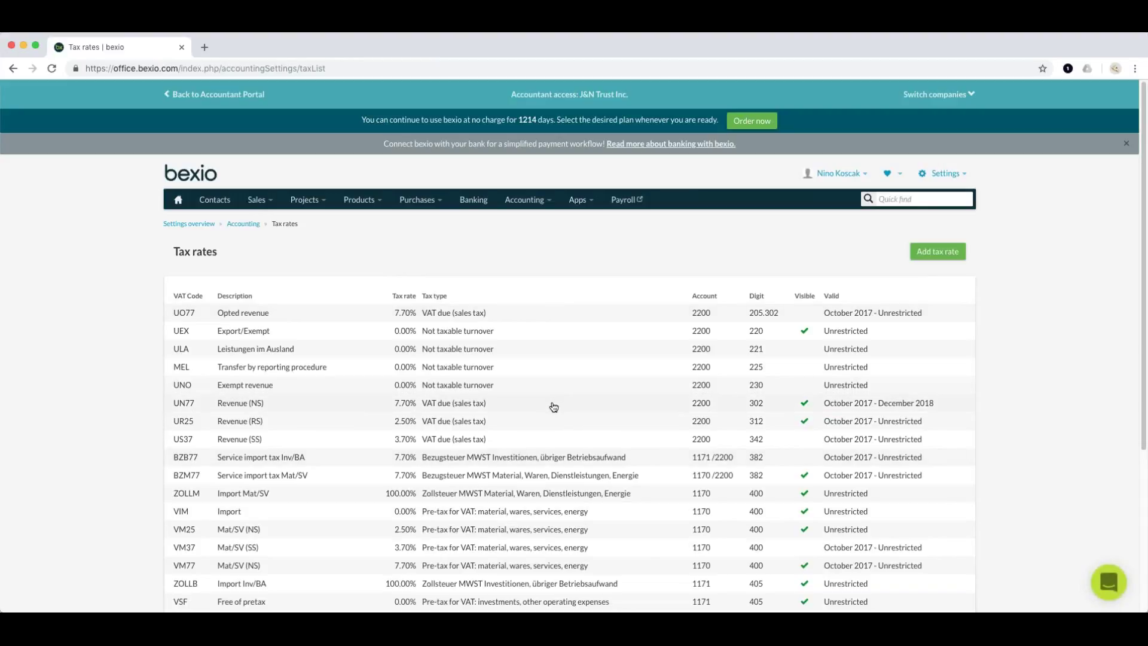
Step: Start adding a tax rate and look through the available tax types without changing the selection
left_click(937, 251)
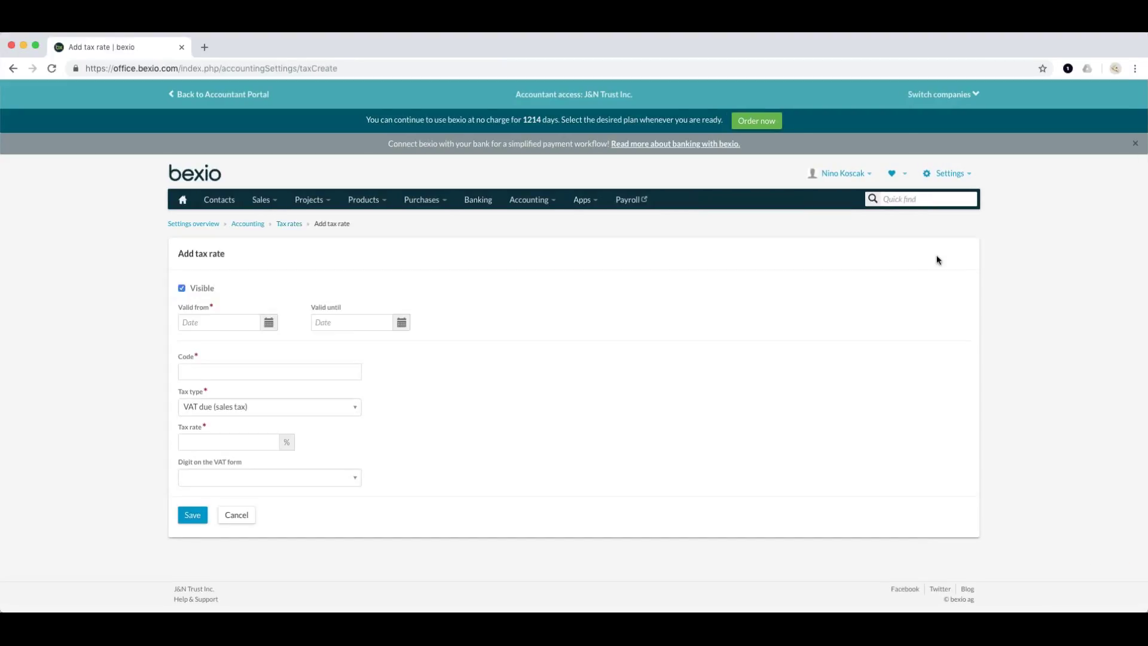
left_click(238, 406)
scroll(270, 515, "down", 3)
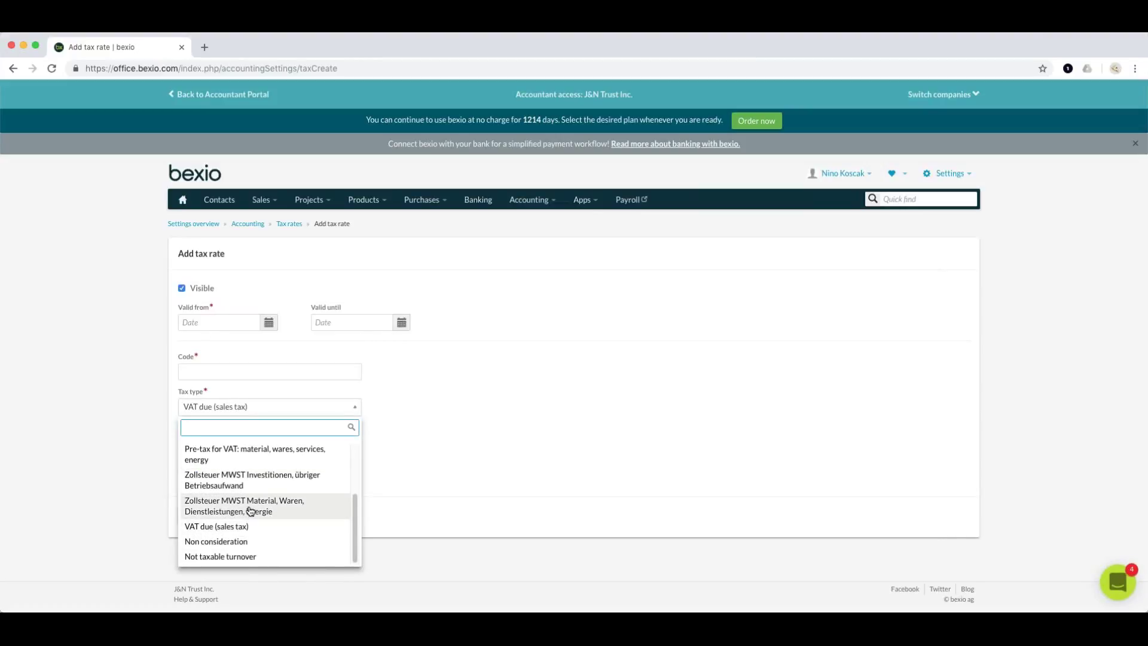
scroll(251, 511, "up", 1)
scroll(250, 512, "up", 2)
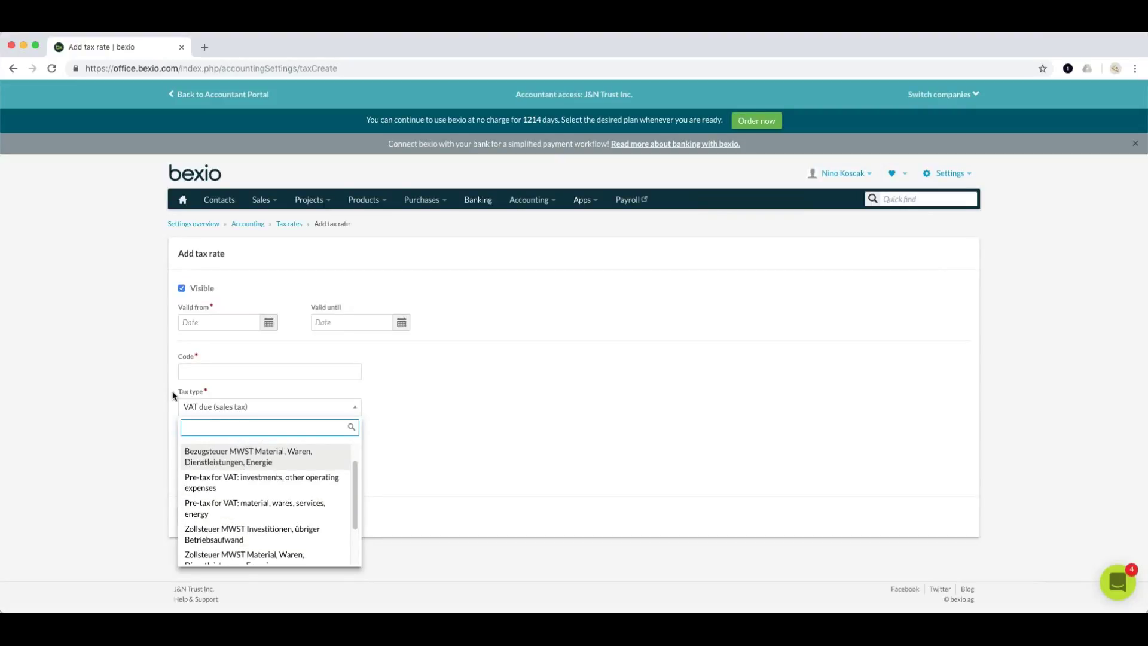
scroll(232, 508, "down", 2)
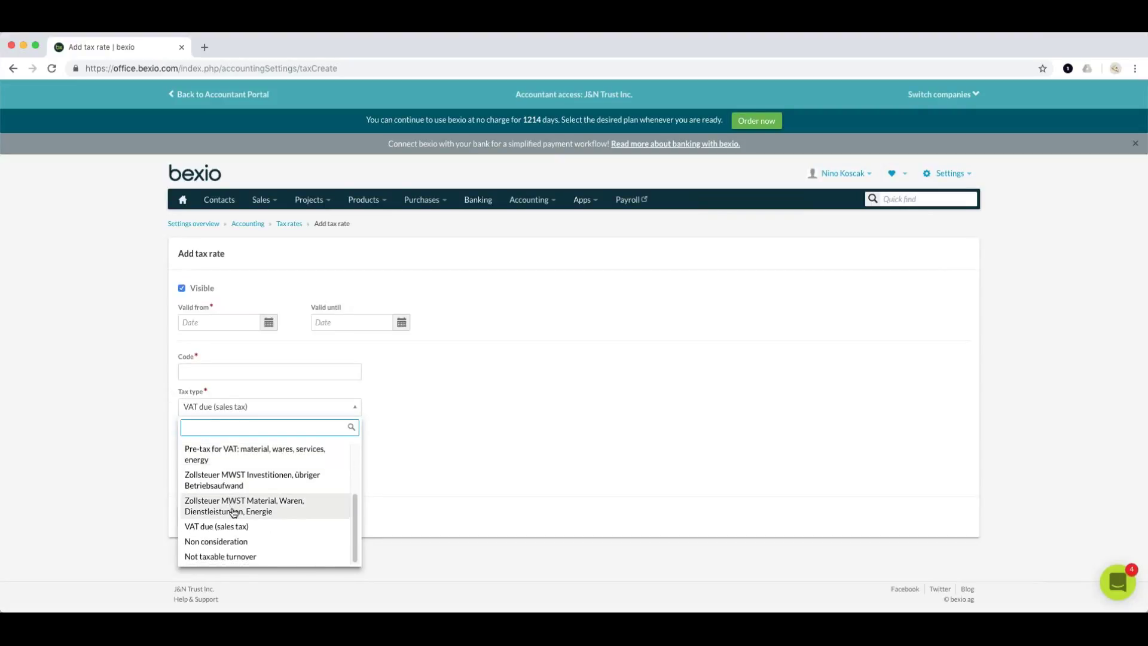
left_click(464, 422)
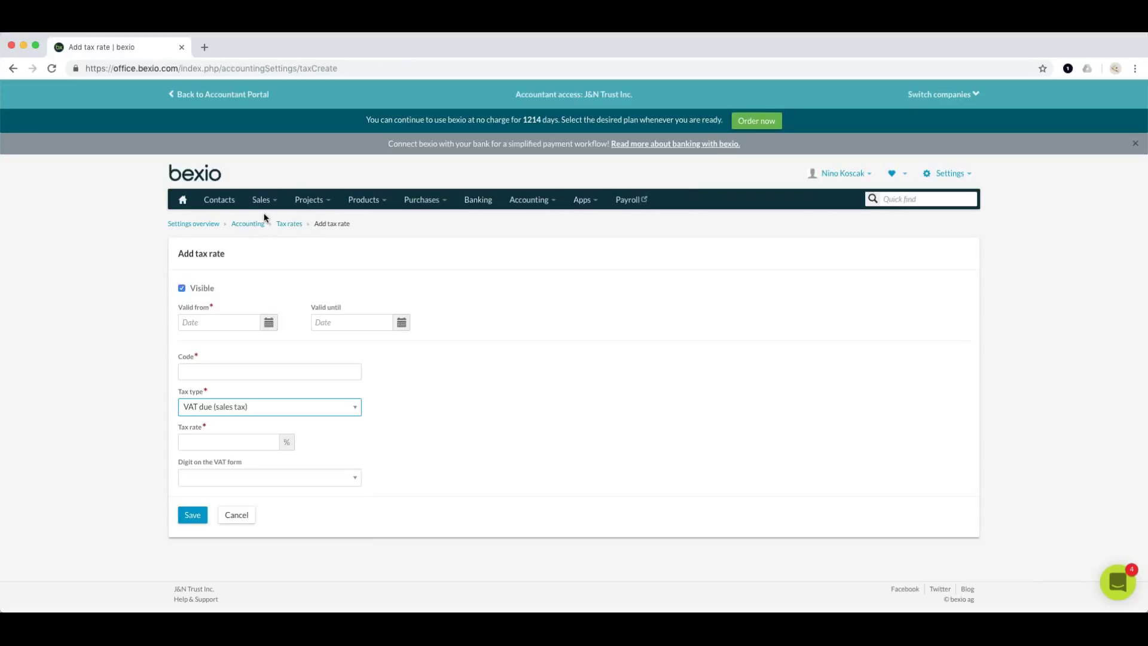
Step: Open the standard VAT settings from the accounting settings and examine the quote defaults and the other document types
left_click(245, 224)
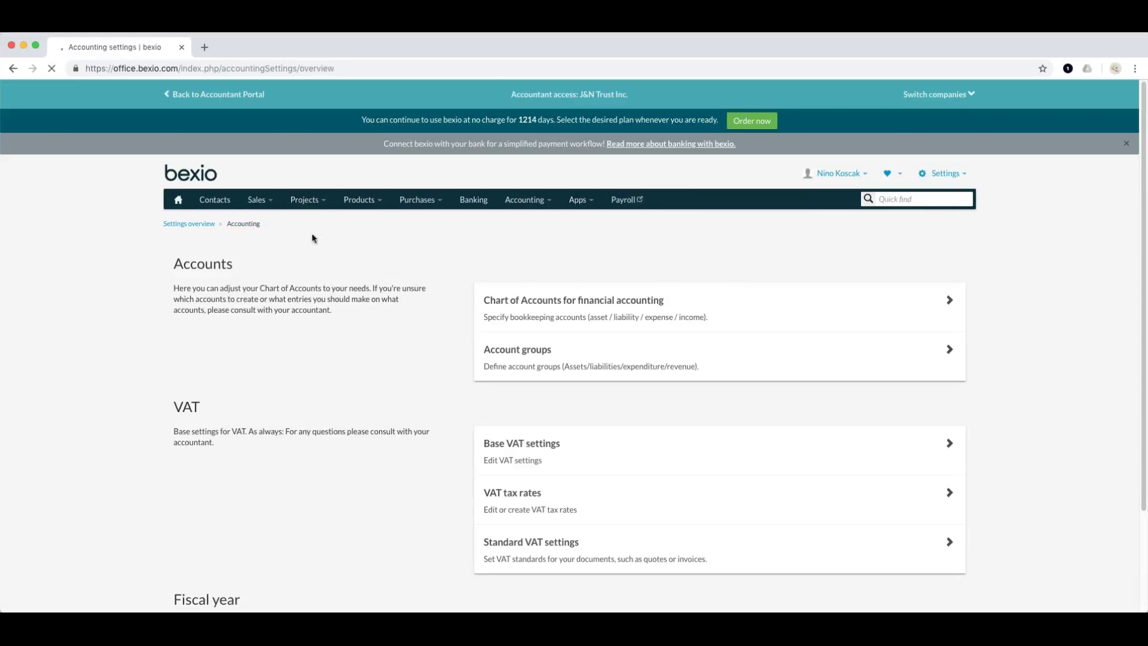
scroll(623, 404, "down", 1)
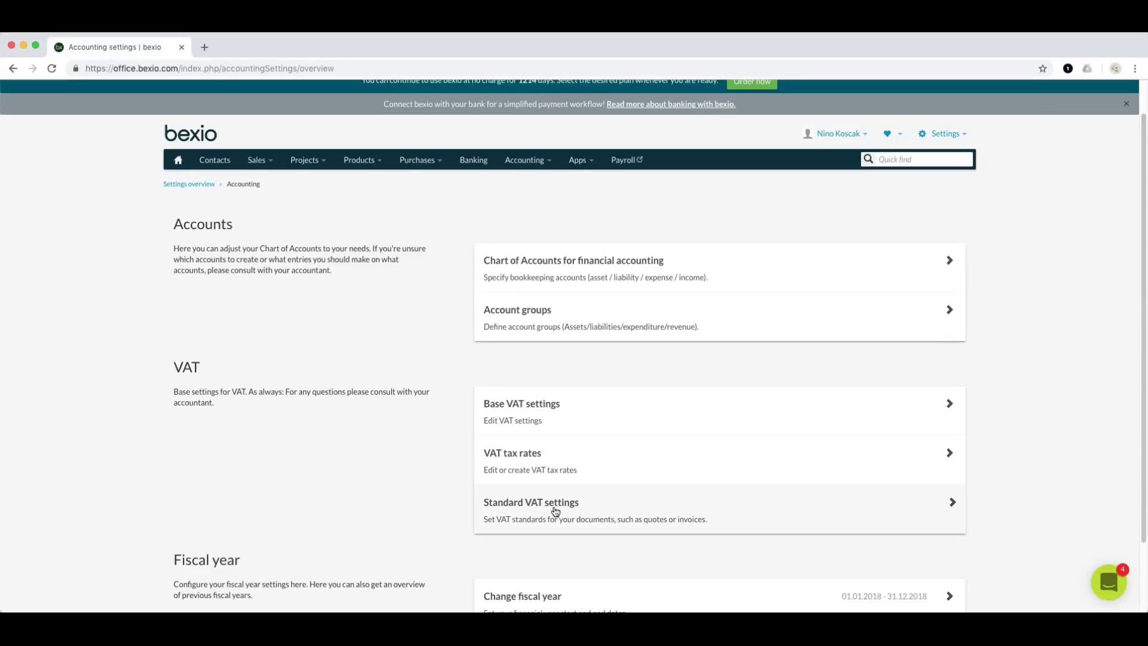
left_click(556, 511)
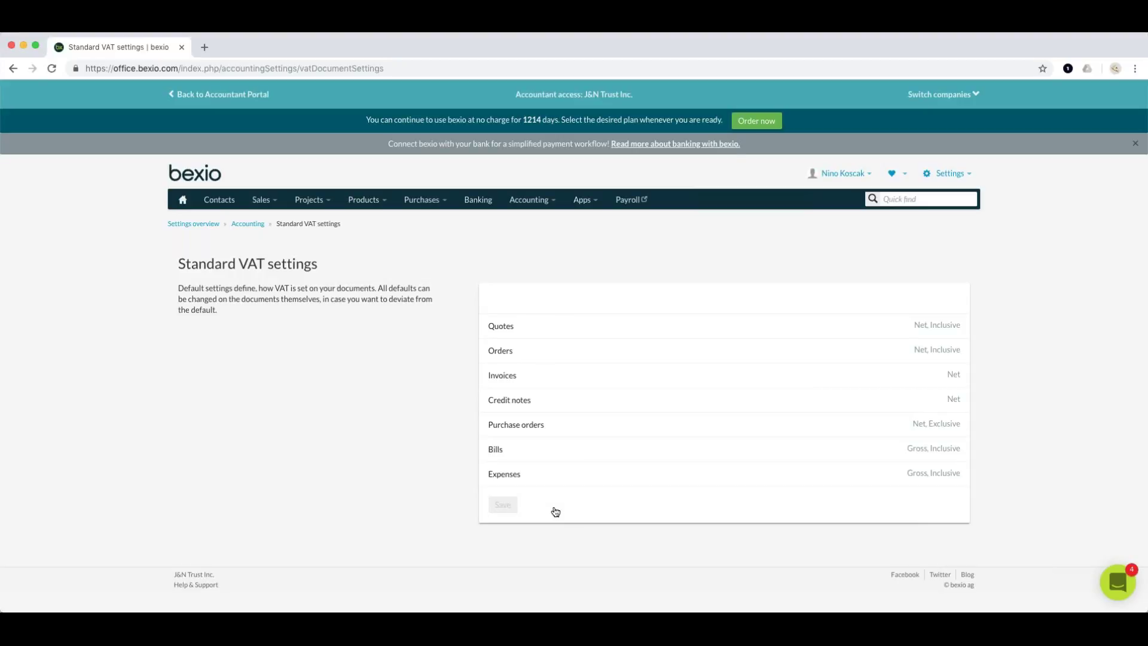
left_click(499, 330)
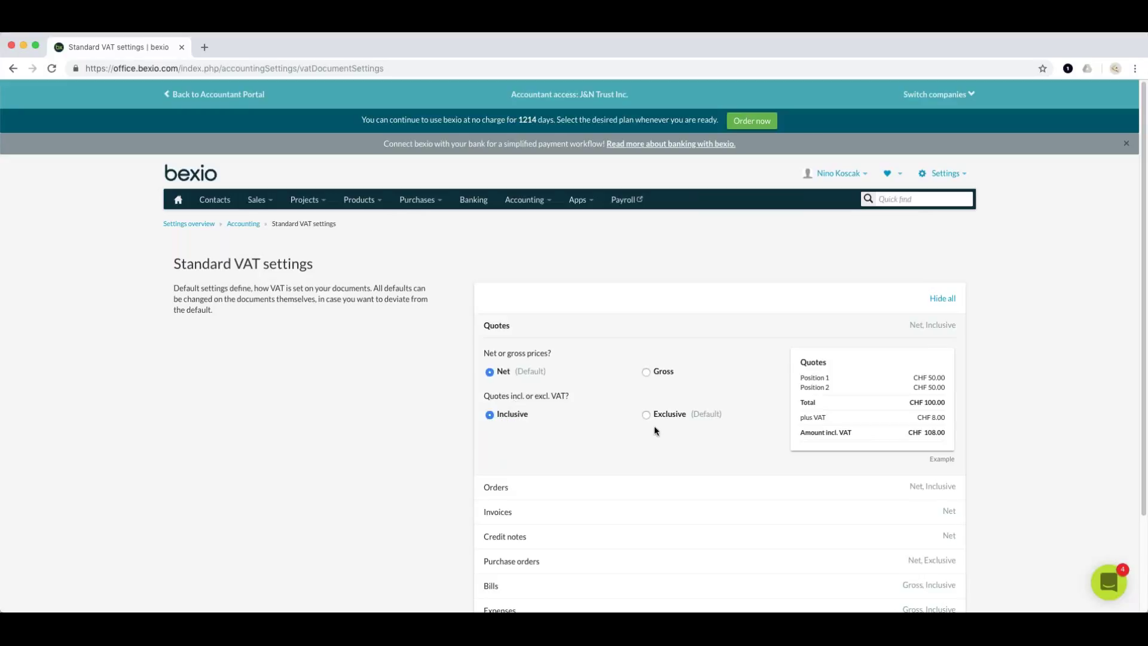
scroll(685, 426, "down", 1)
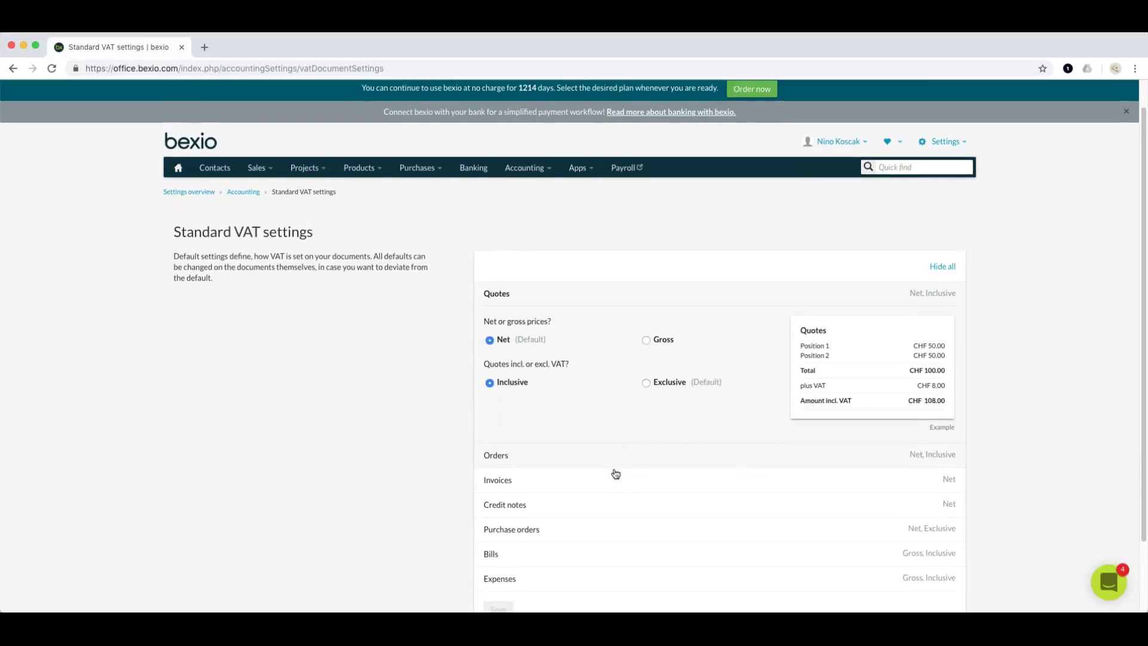
scroll(616, 474, "down", 1)
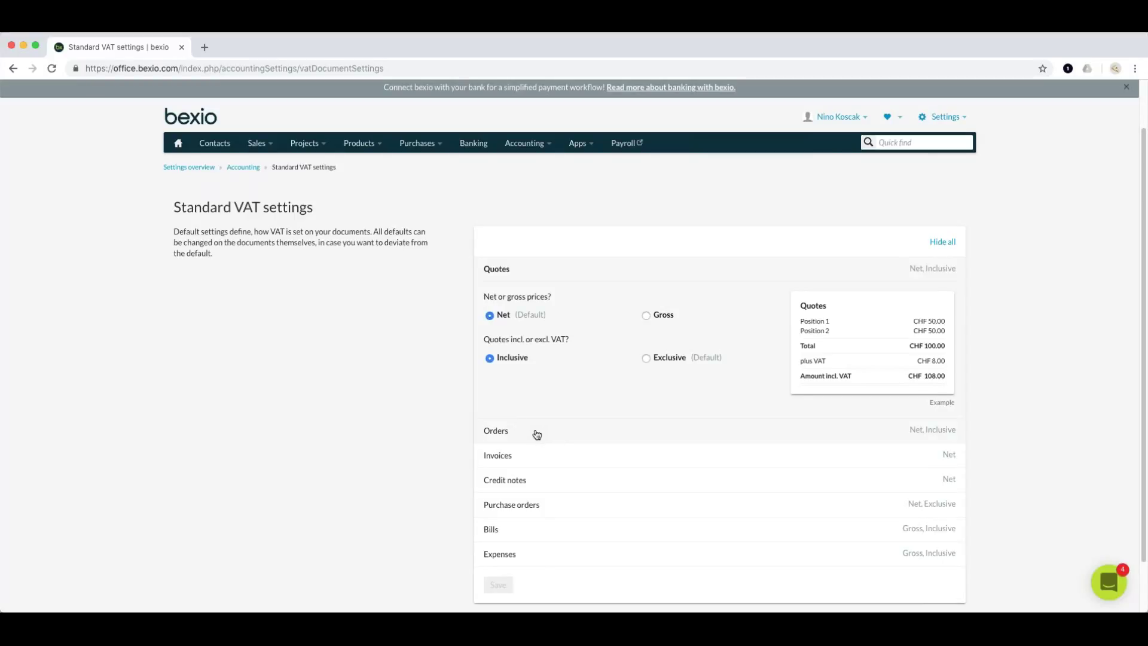
scroll(538, 484, "down", 2)
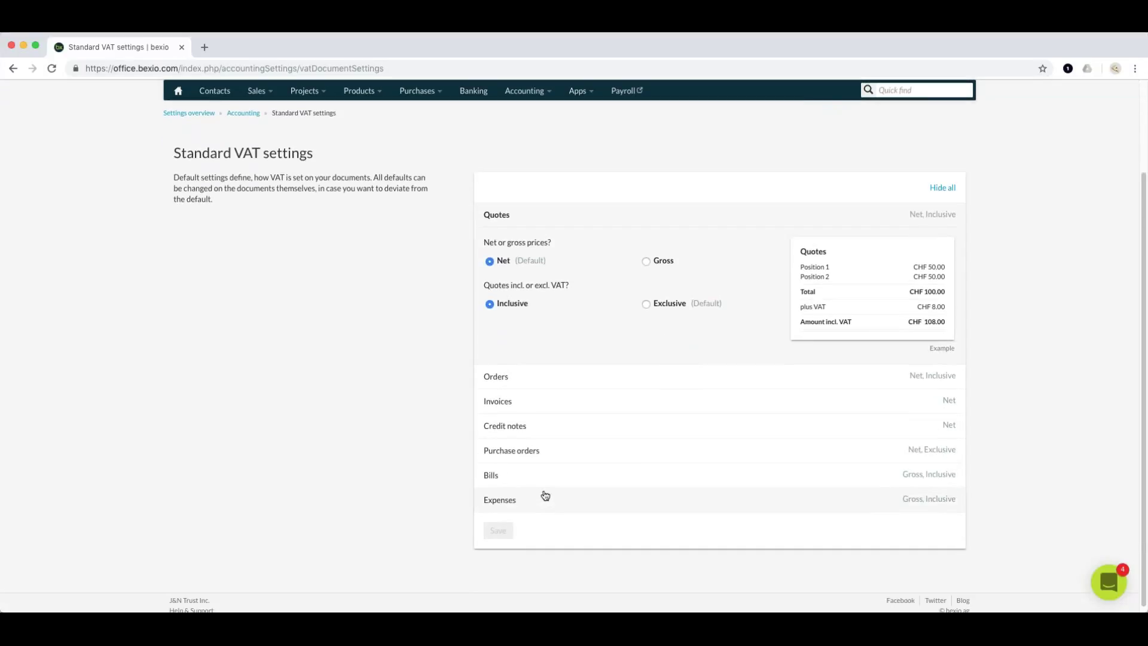
scroll(650, 473, "down", 1)
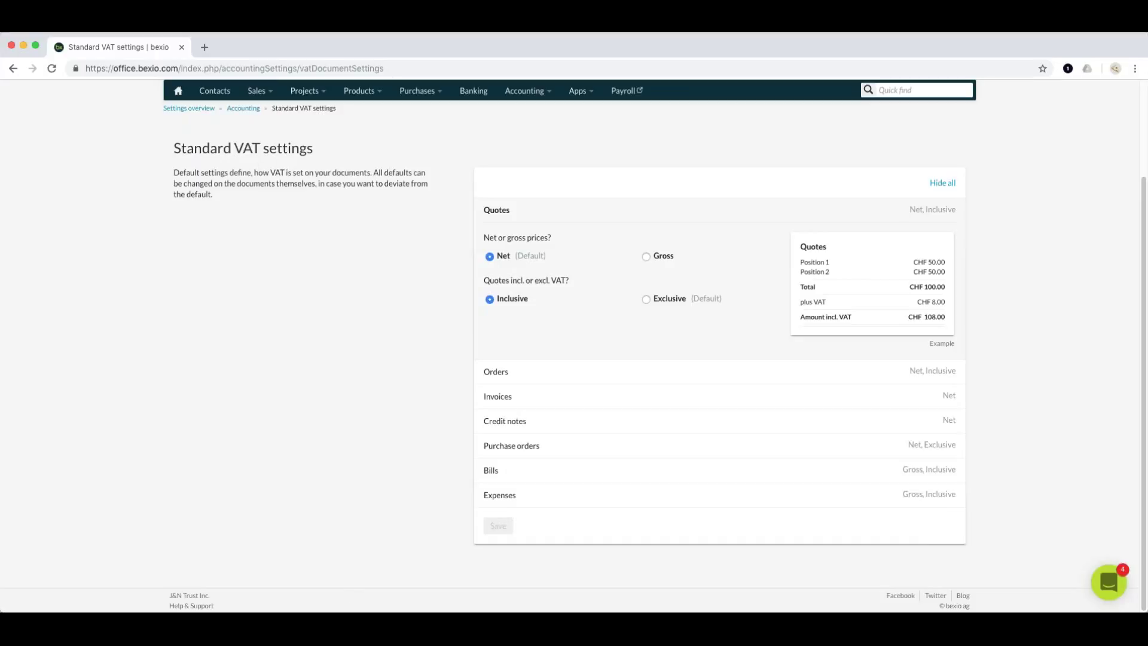
Step: Open the fiscal year settings from the accounting settings and examine the available start months for the 2018 fiscal year
left_click(245, 108)
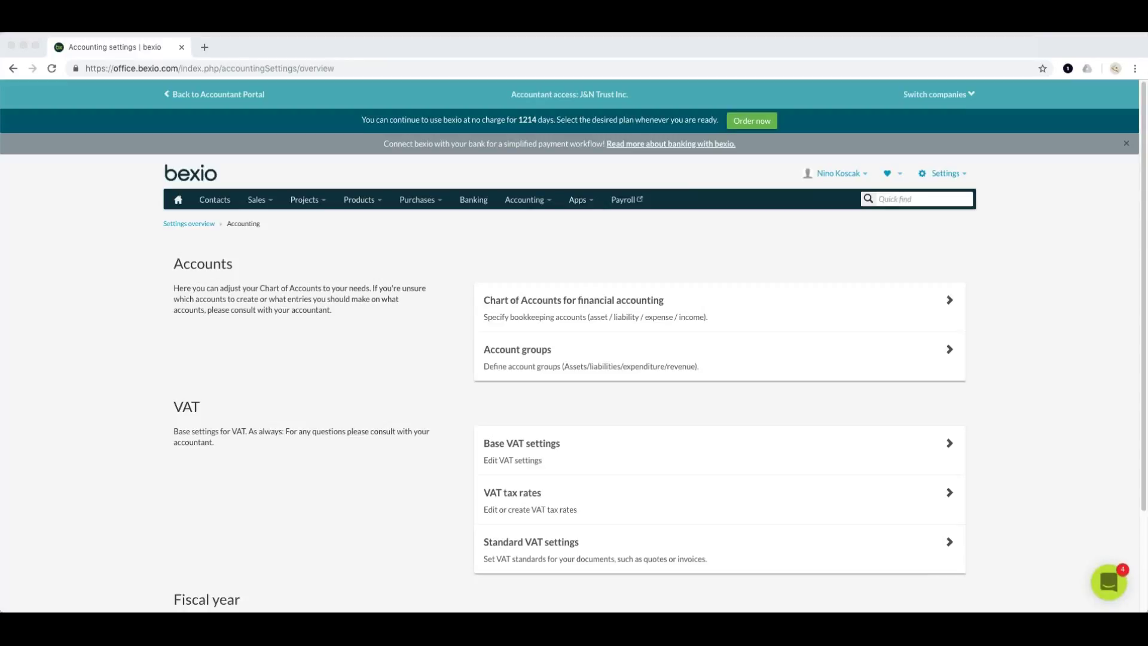
scroll(721, 412, "down", 3)
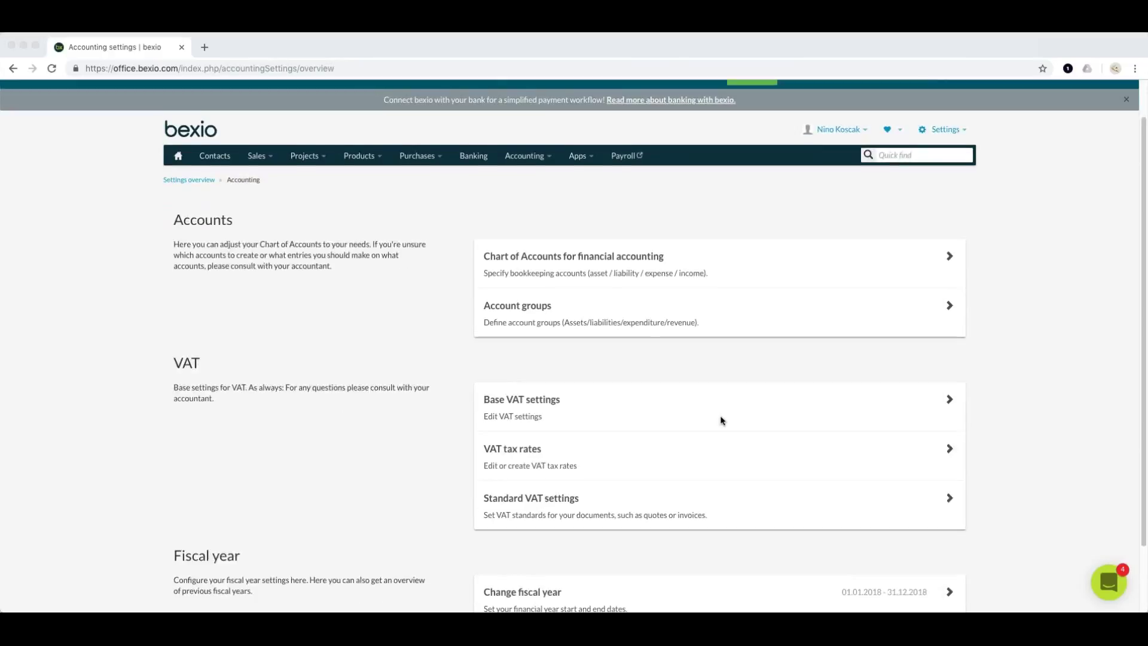
scroll(747, 275, "down", 1)
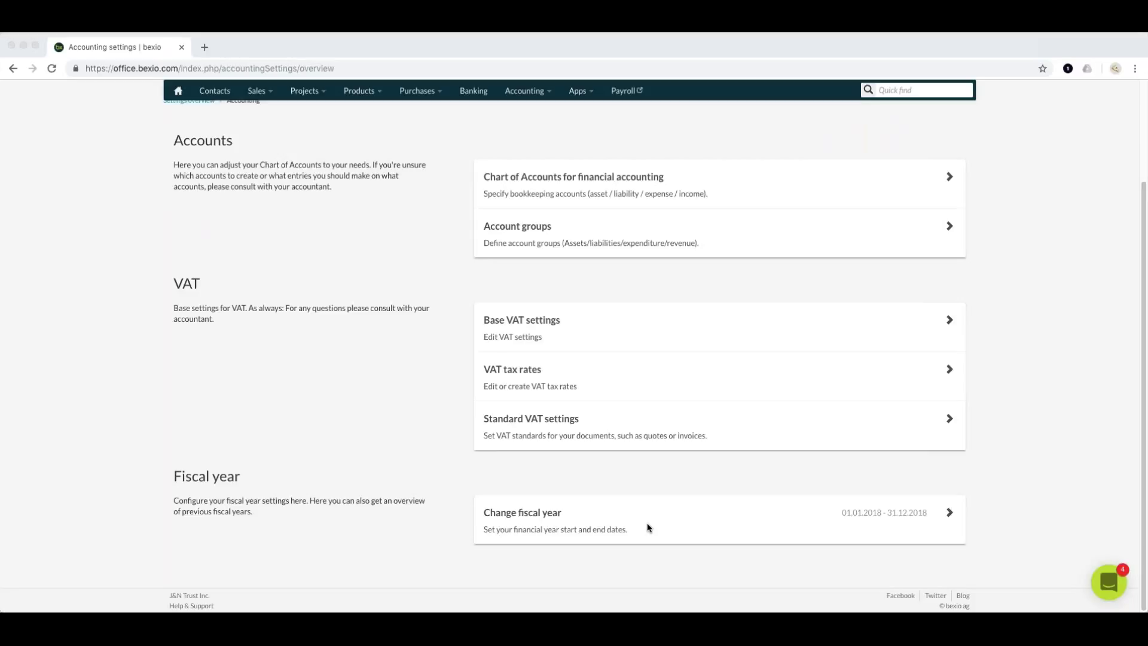
left_click(883, 518)
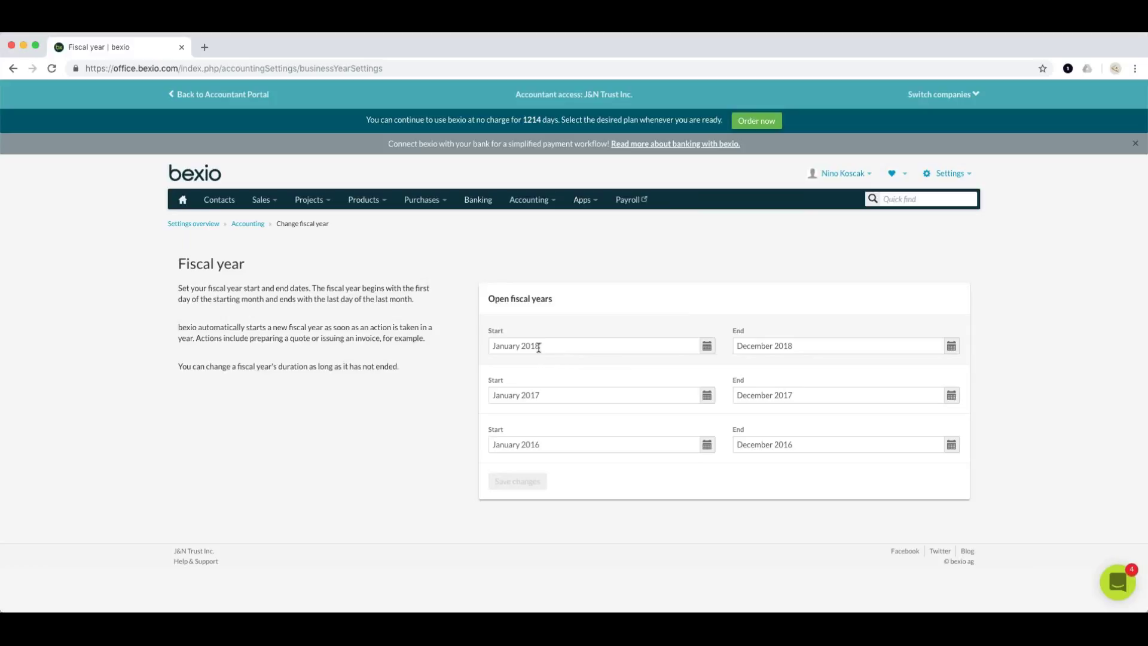
left_click(707, 346)
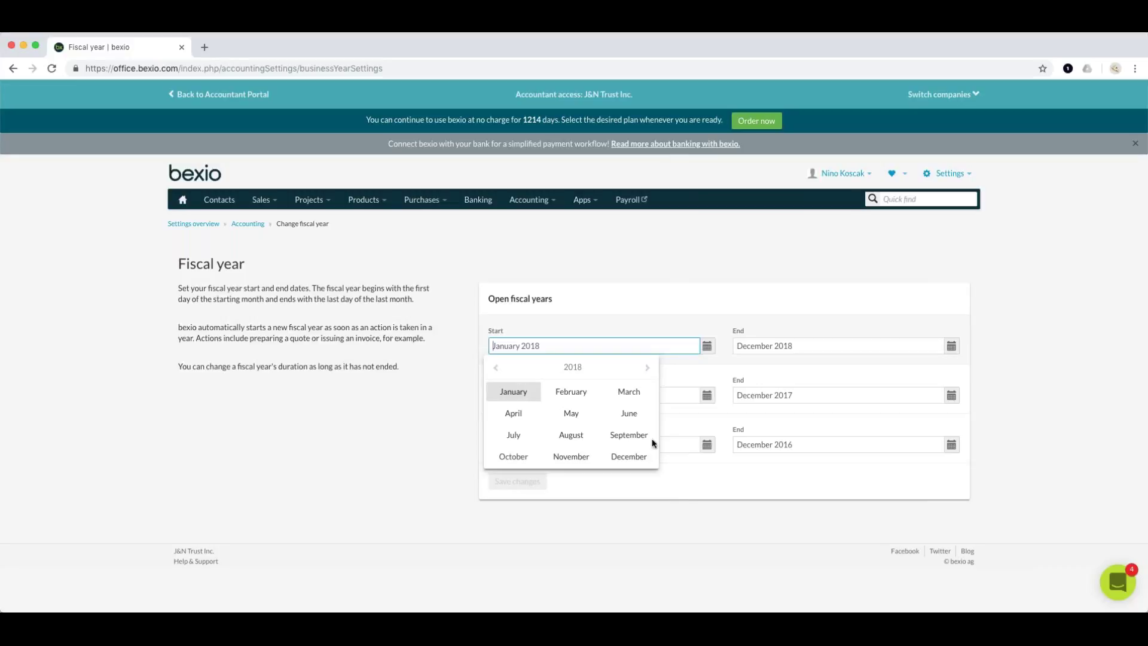
left_click(708, 485)
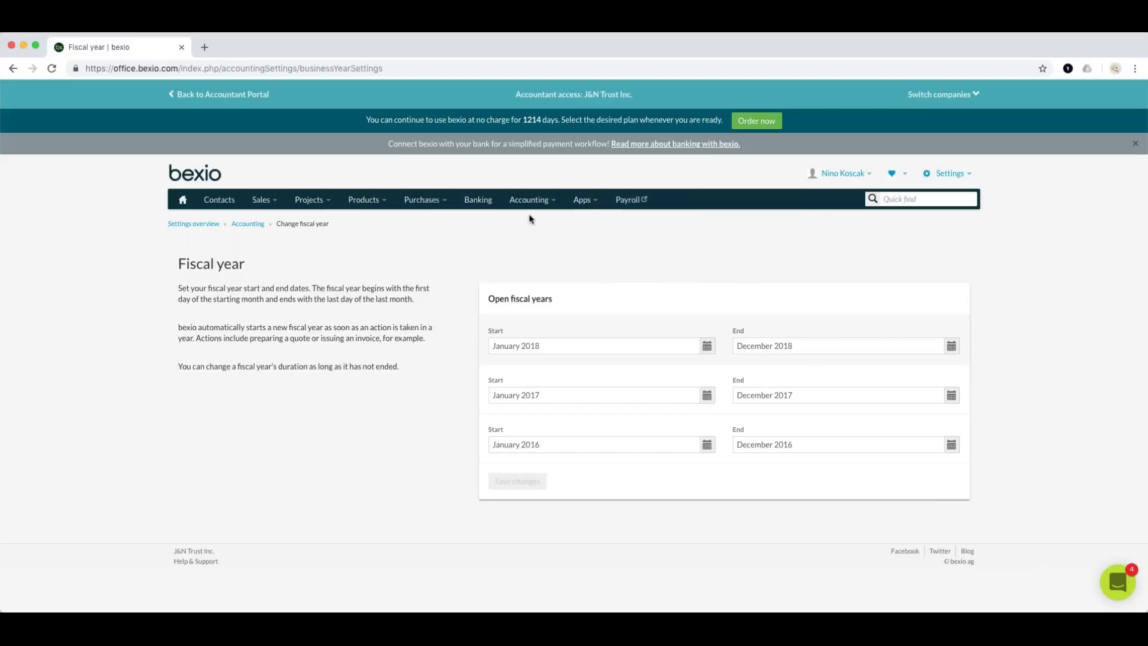
Step: Open the manual entry form in accounting and set the entry date to 12.09.2018
mouse_move(516, 203)
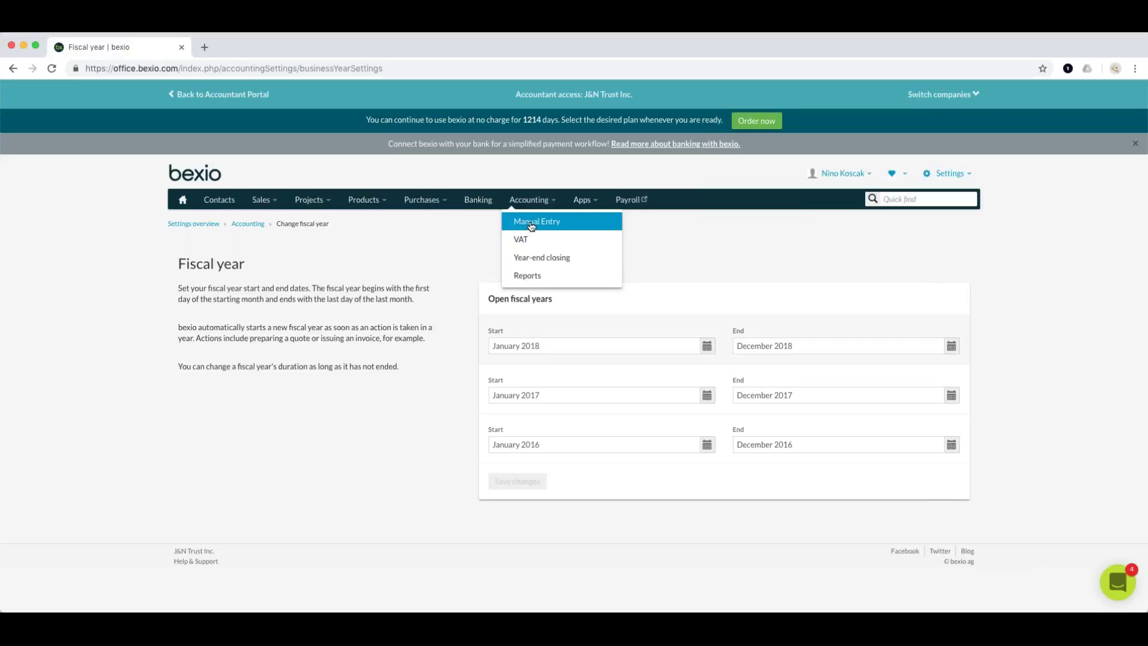
left_click(531, 225)
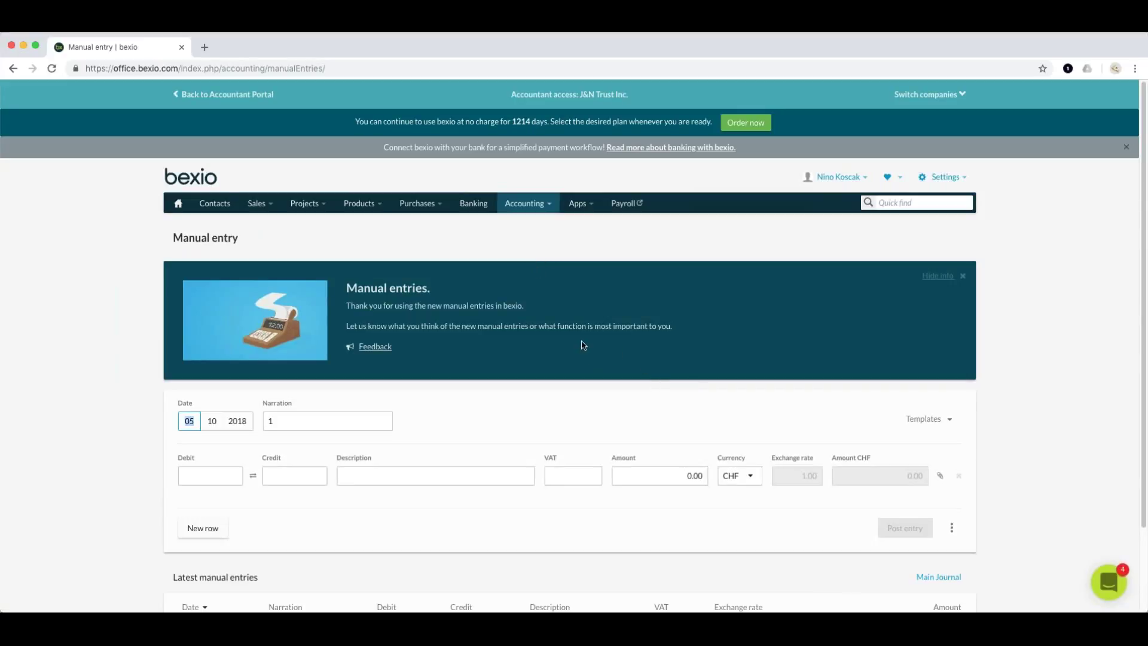
scroll(500, 388, "down", 3)
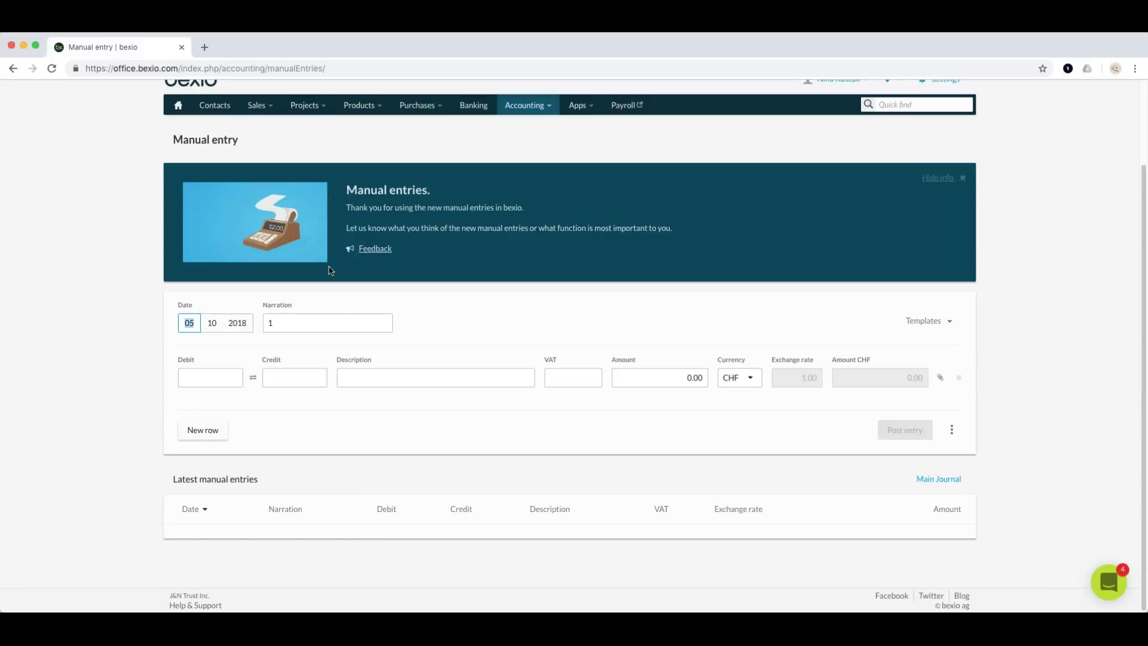
type("12")
key("Tab")
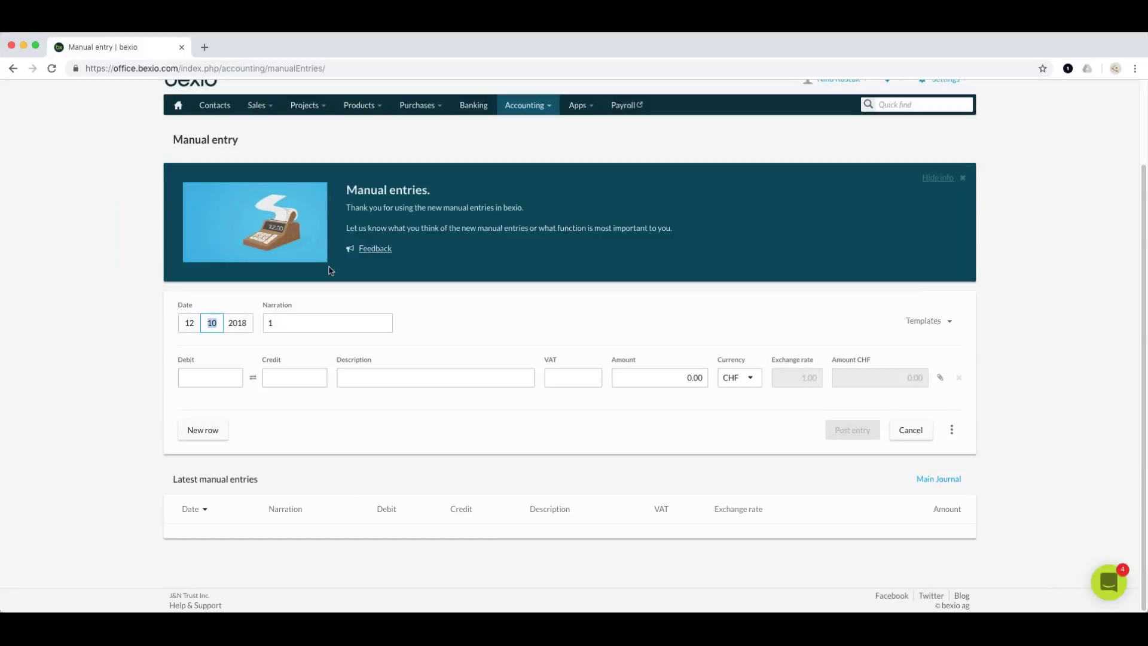
type("09")
key("Tab")
key("Tab")
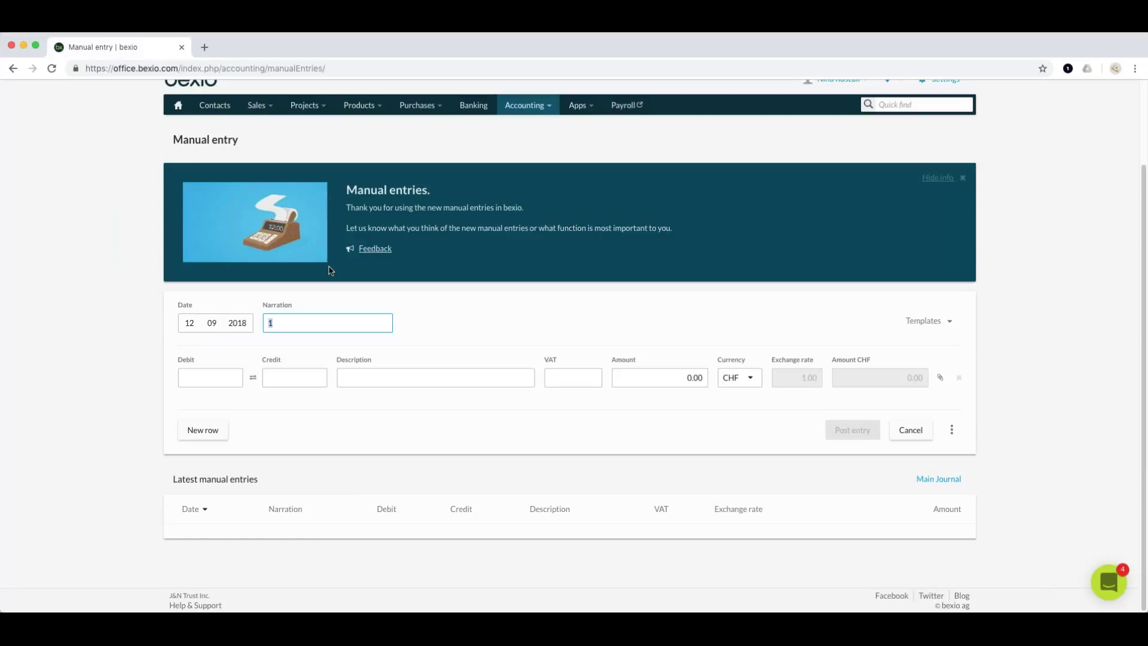
Step: Set the entry's debit account to 1020 and its credit account to 3400, Gross proceeds cash deal
key("Tab")
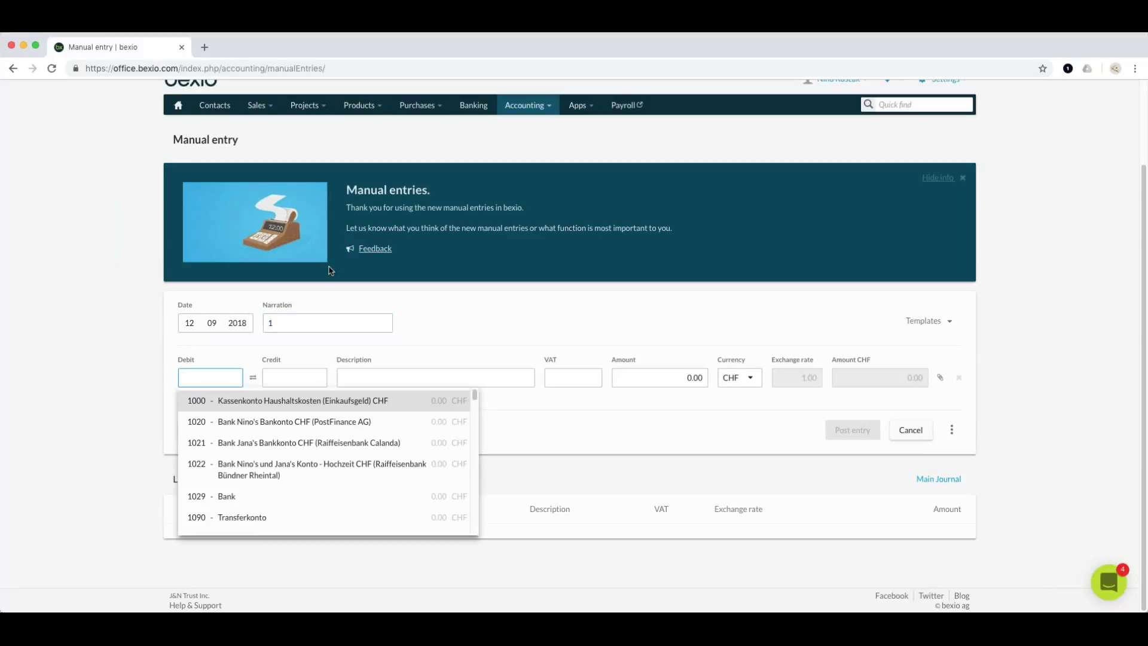
type("100")
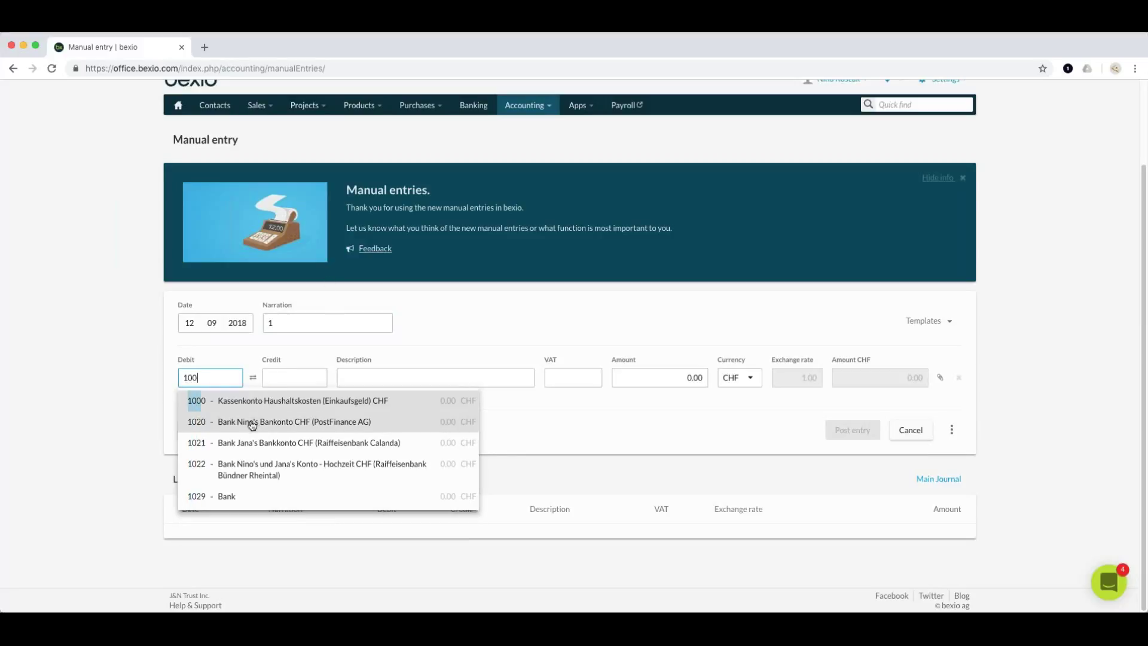
key("BackSpace")
type("20")
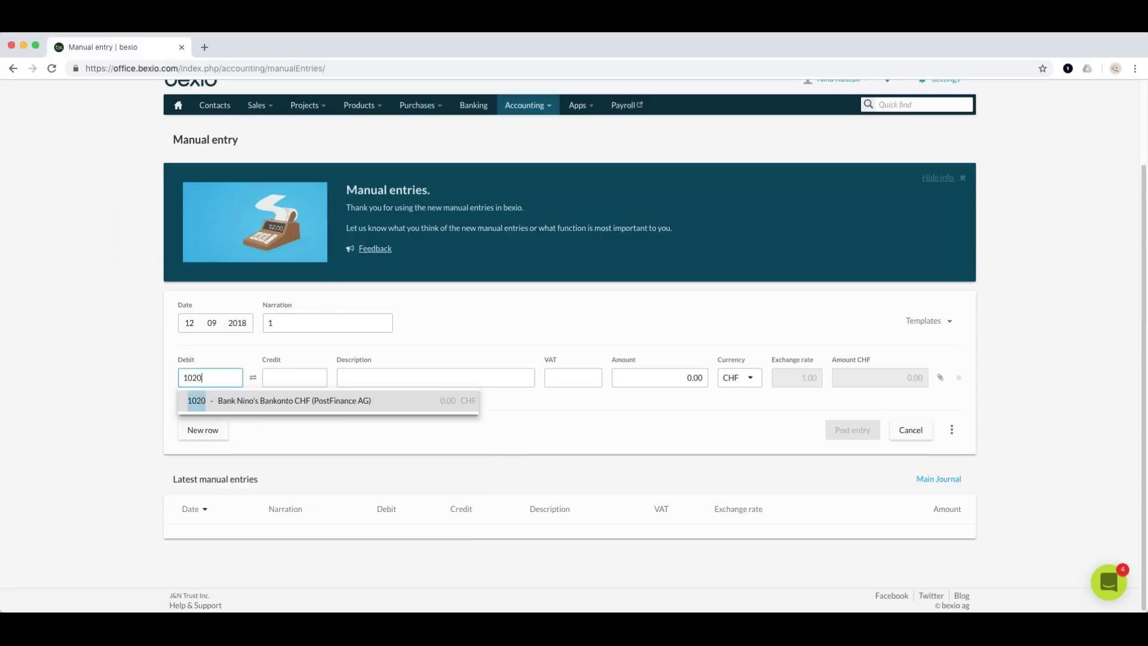
left_click(305, 372)
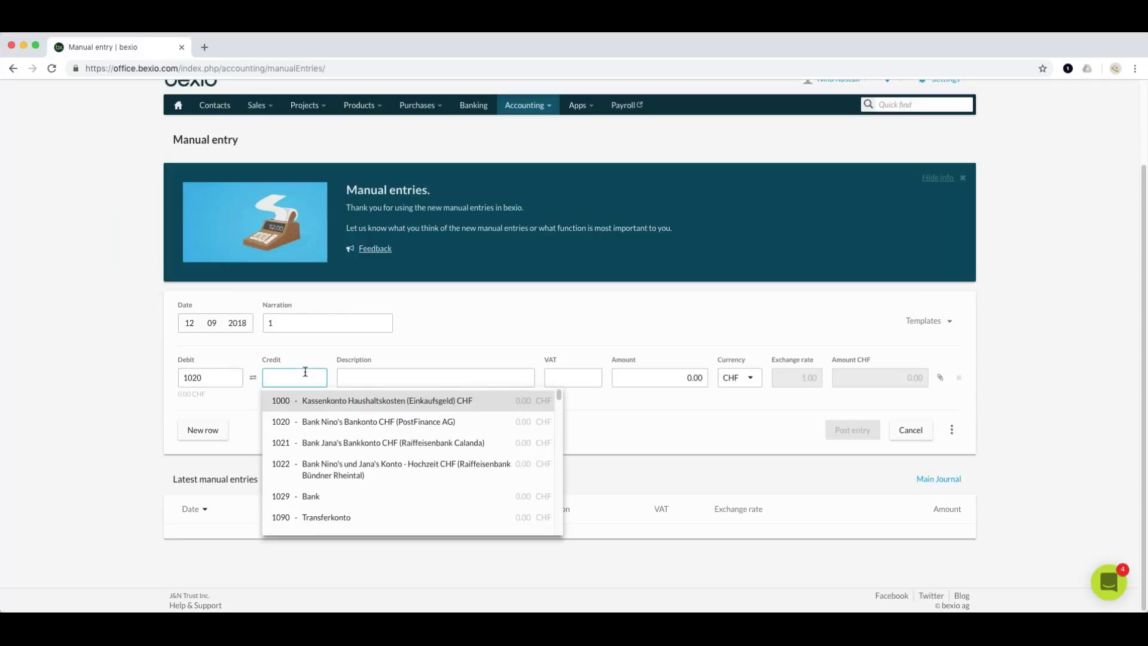
type("34")
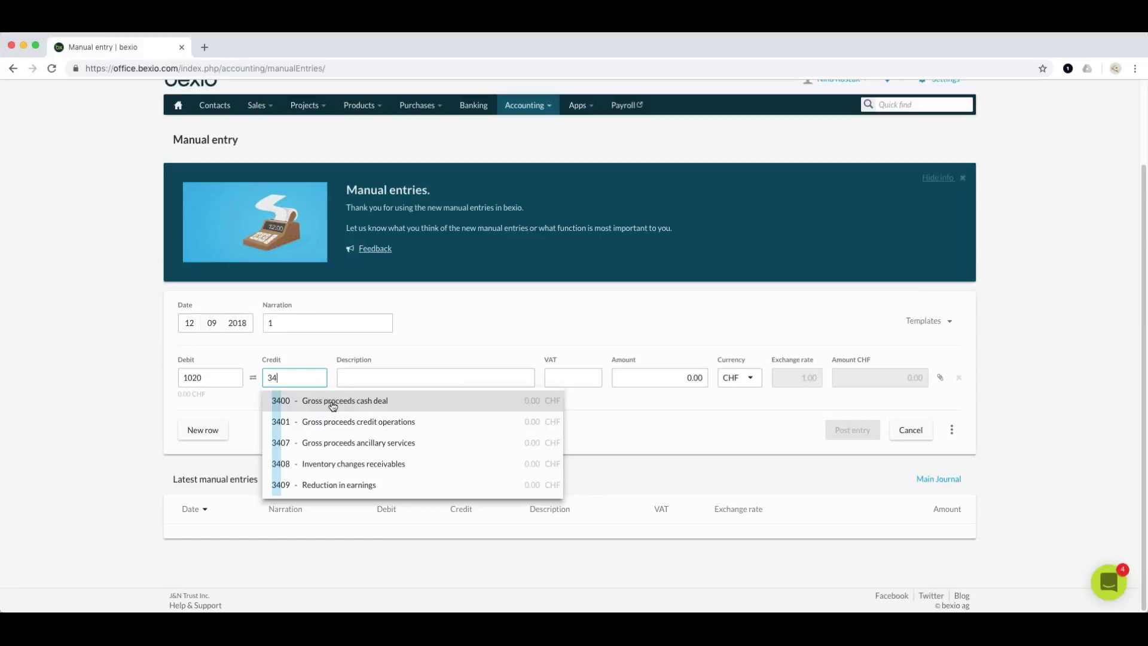
type("00")
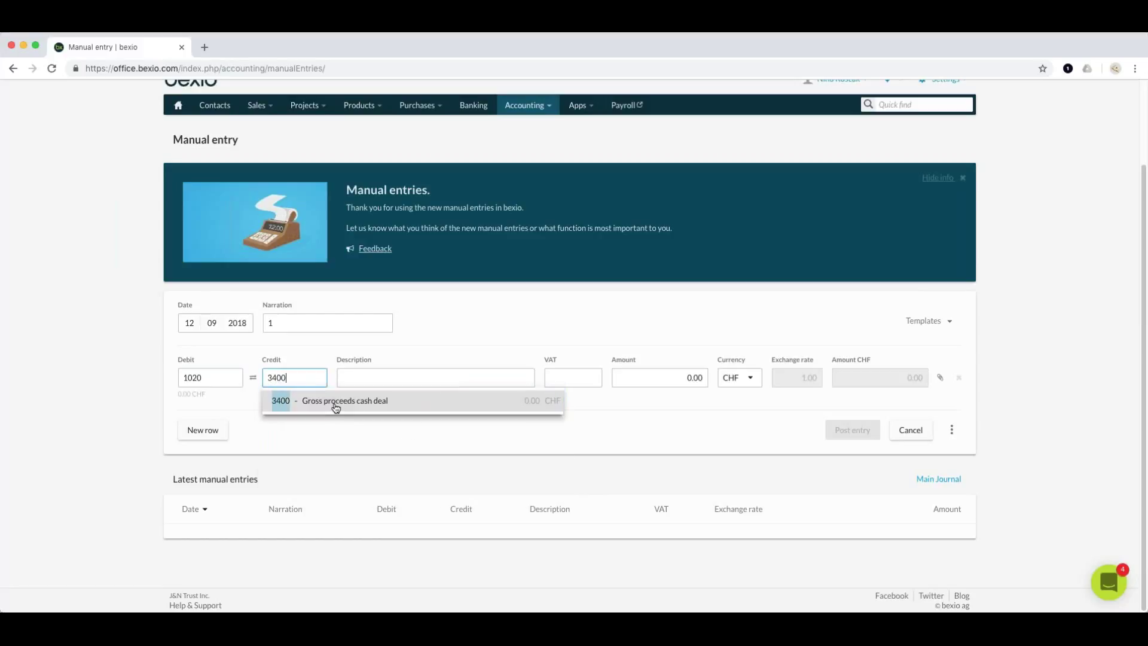
Step: Enter "Pencills 100 pce" as the description of the manual entry
left_click(392, 372)
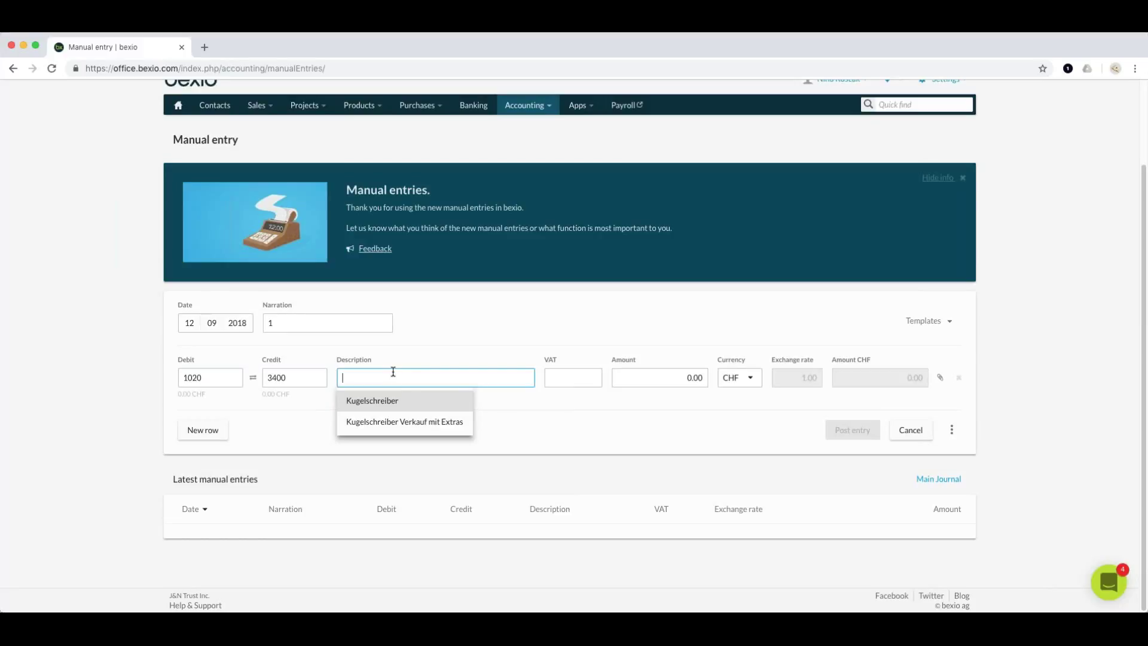
type("Pencilk")
key("BackSpace")
type("ls ")
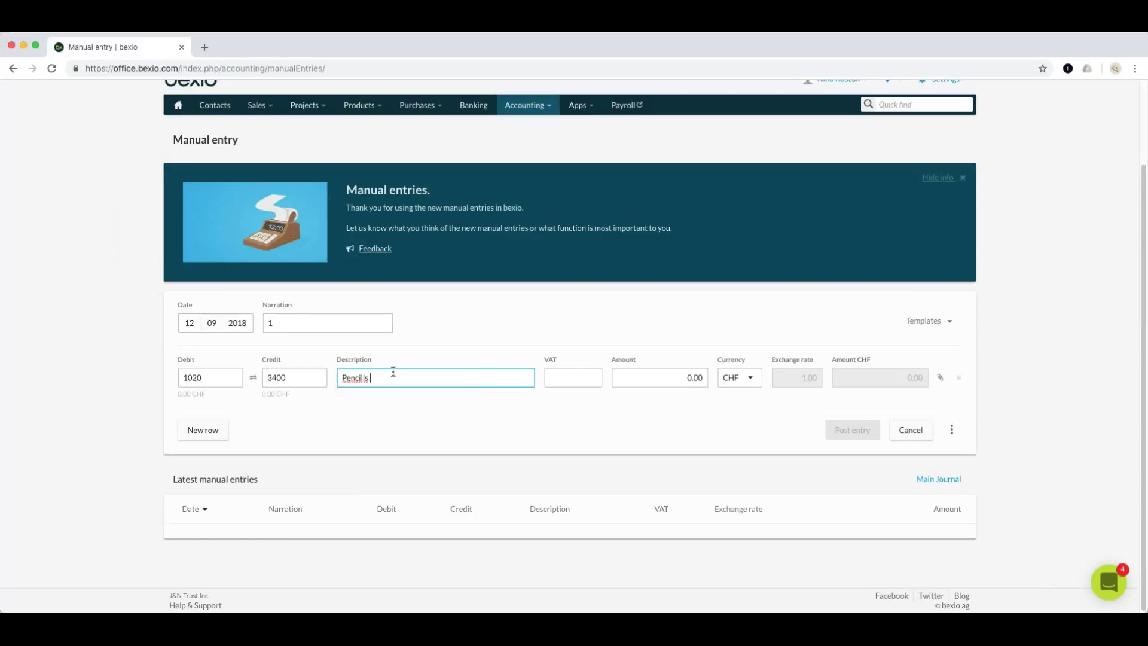
type("100 pce")
key("Tab")
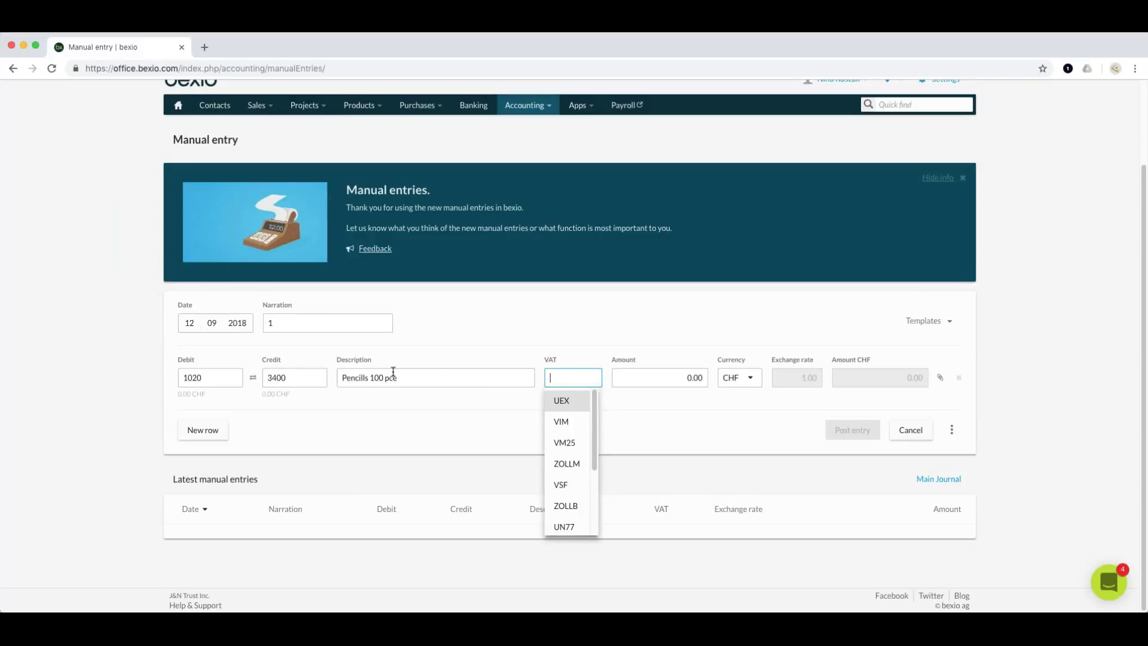
Step: Assign the VAT code UN77 to the manual entry
key("Down")
key("Down")
key("Down")
key("Down")
key("Down")
key("Down")
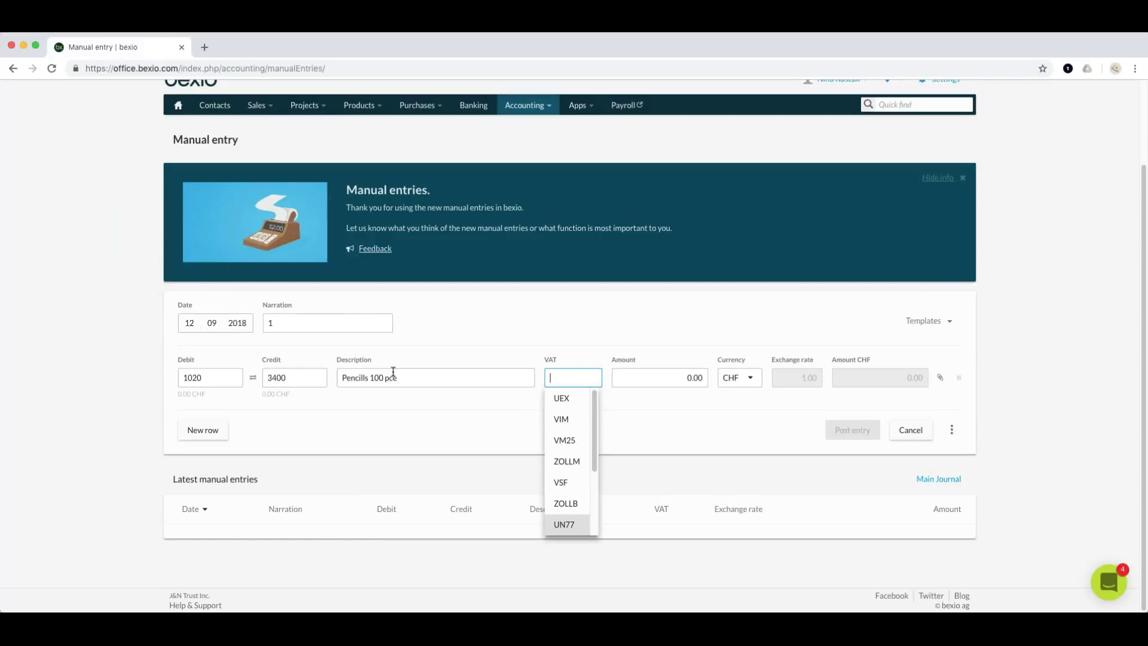
key("Return")
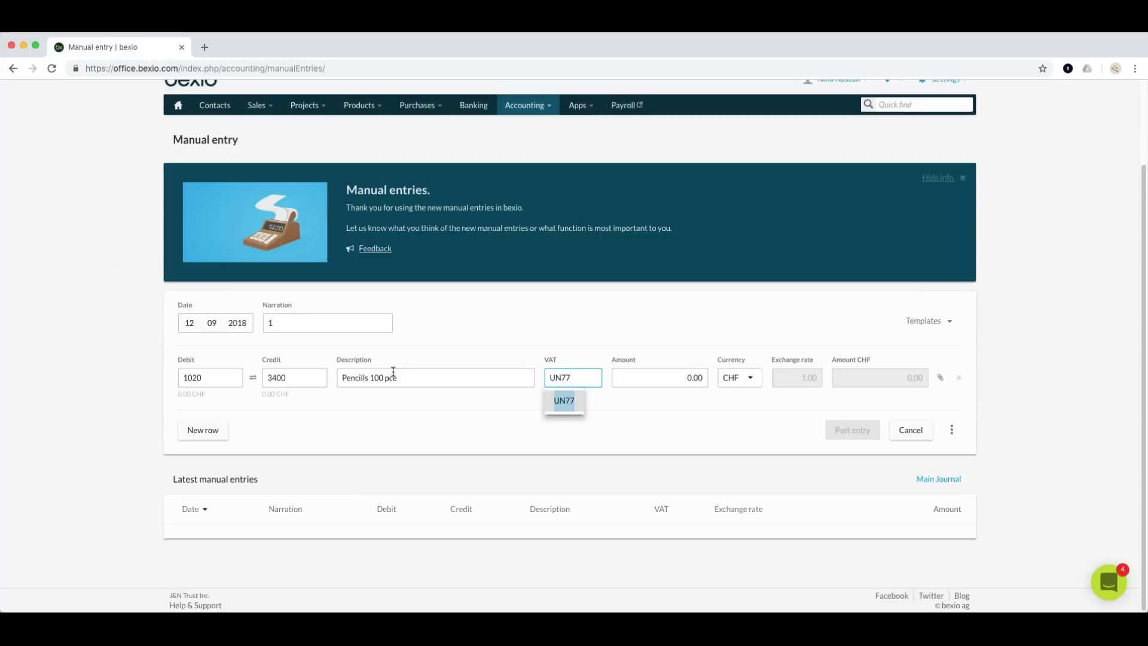
Step: Set the entry's amount to 150 and choose CHF from the available currencies
key("Tab")
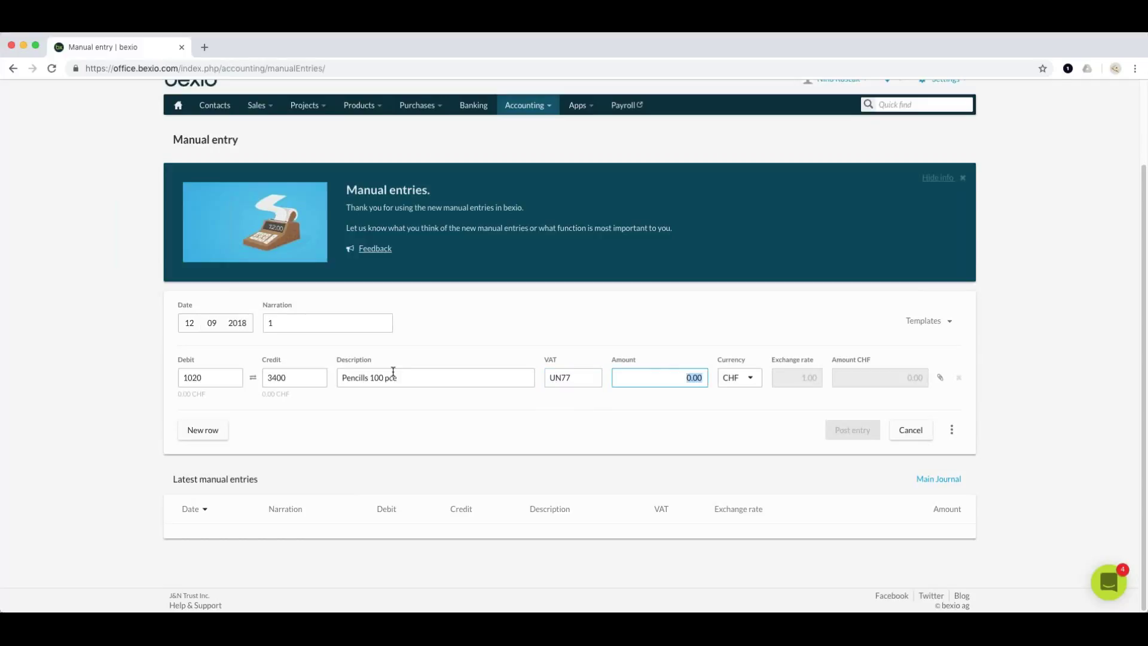
type("150")
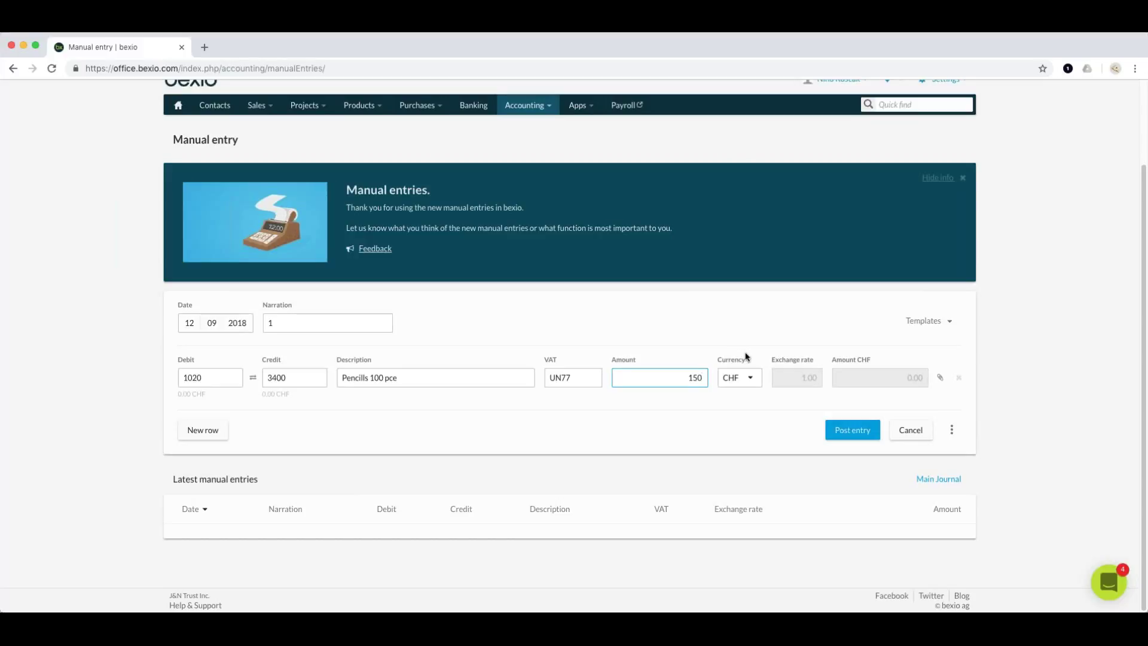
left_click(731, 378)
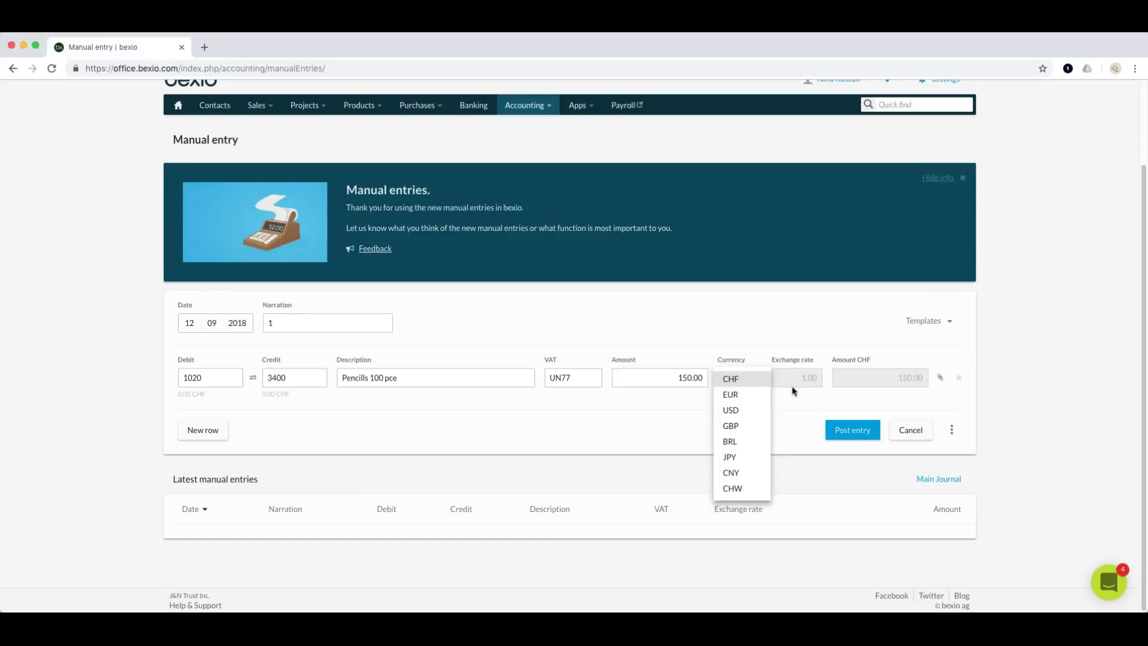
left_click(743, 380)
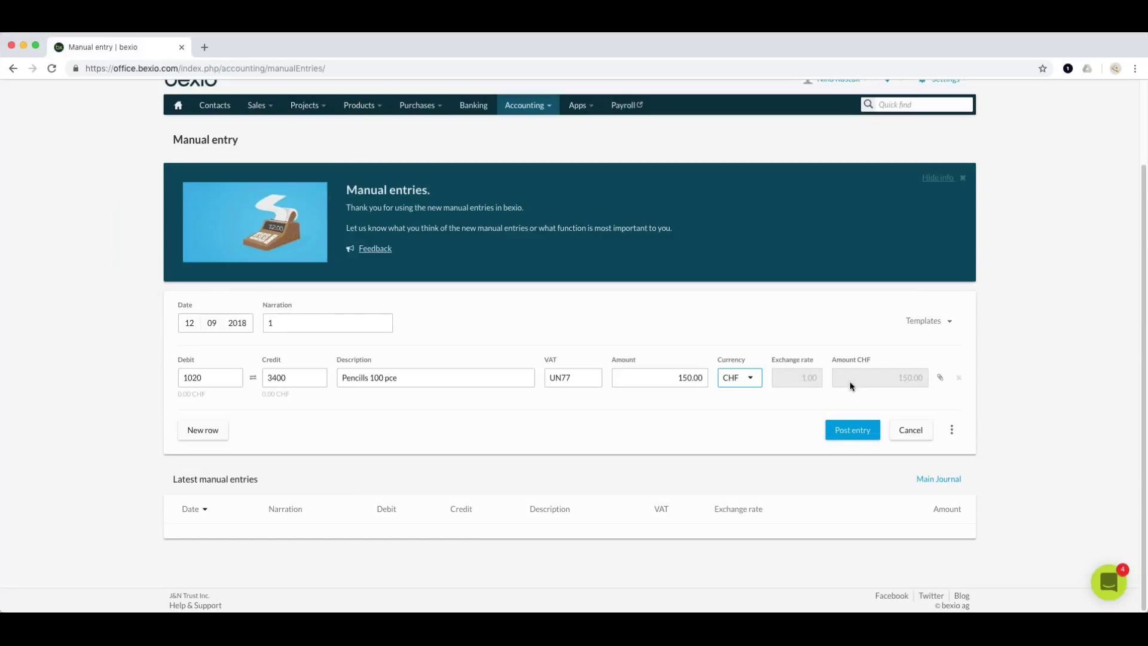
Step: Save the manual entry as a template named "Pencil sale"
left_click(952, 430)
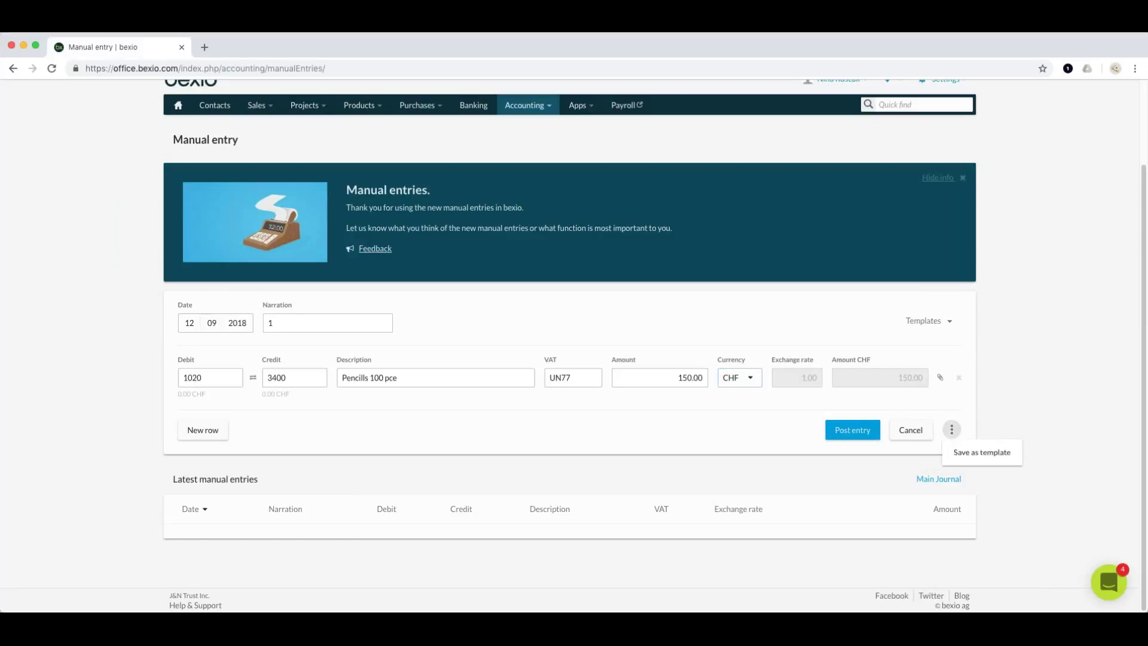
left_click(973, 456)
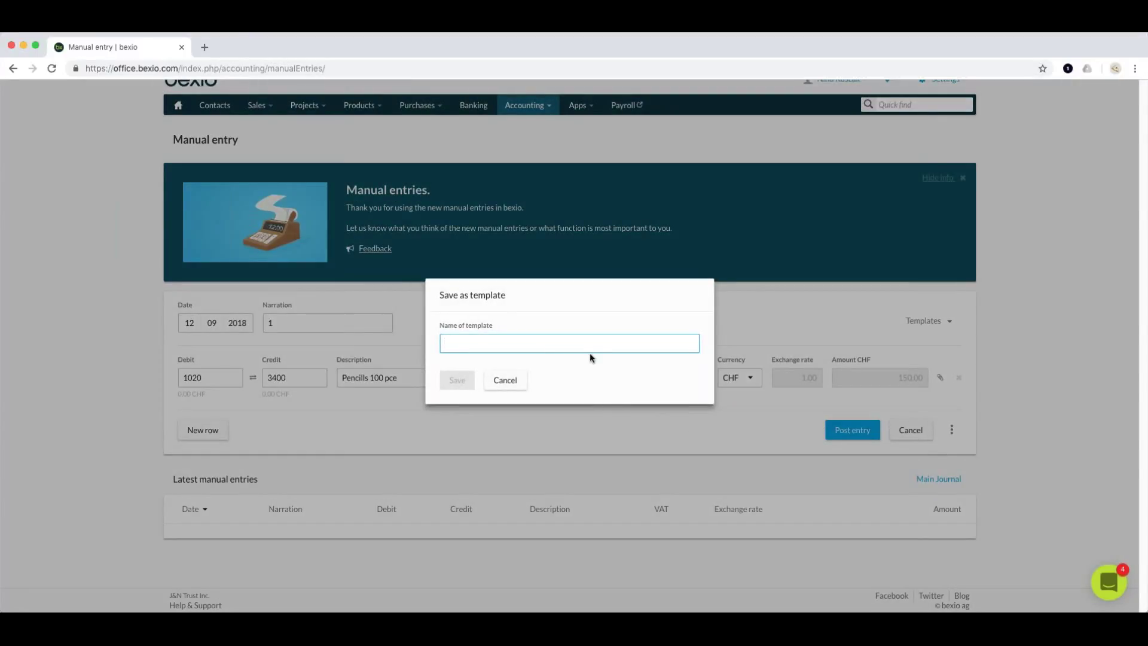
type("Pencil s")
key("BackSpace")
type("sale")
left_click(460, 382)
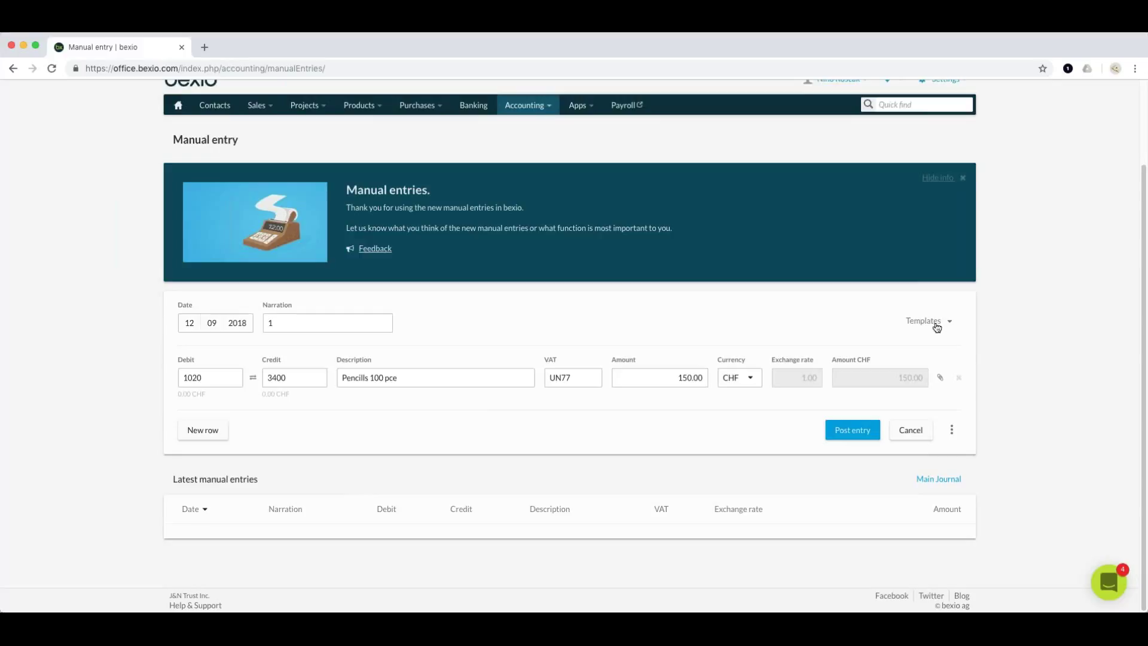
Step: Load the "Pencil sale" template into the manual entry form
left_click(935, 324)
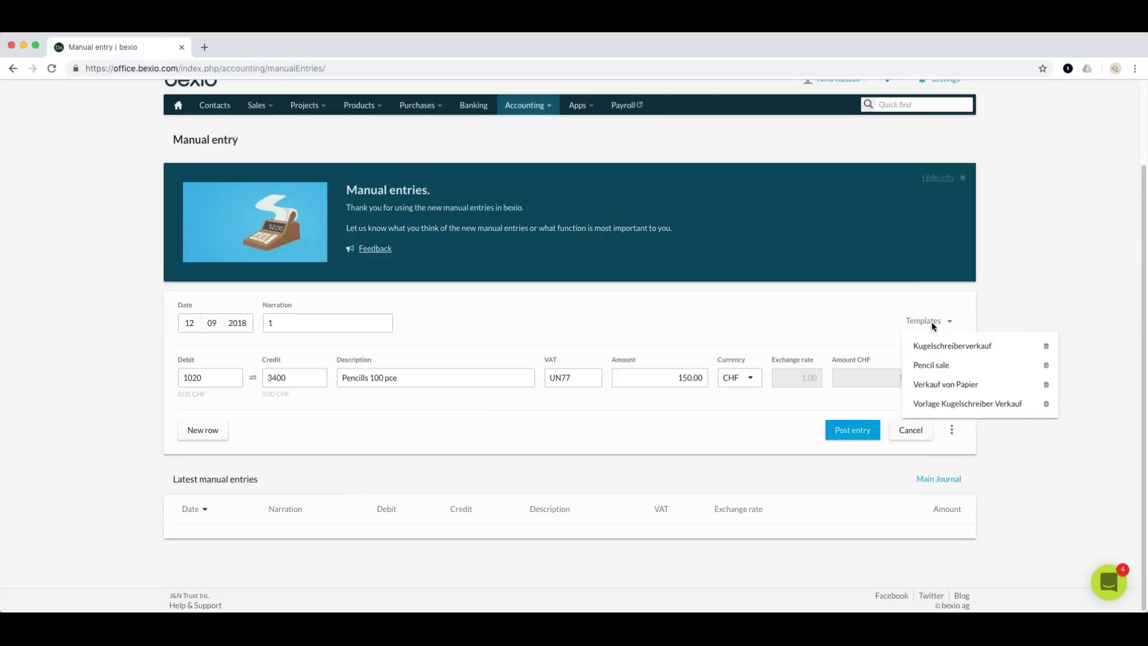
left_click(938, 371)
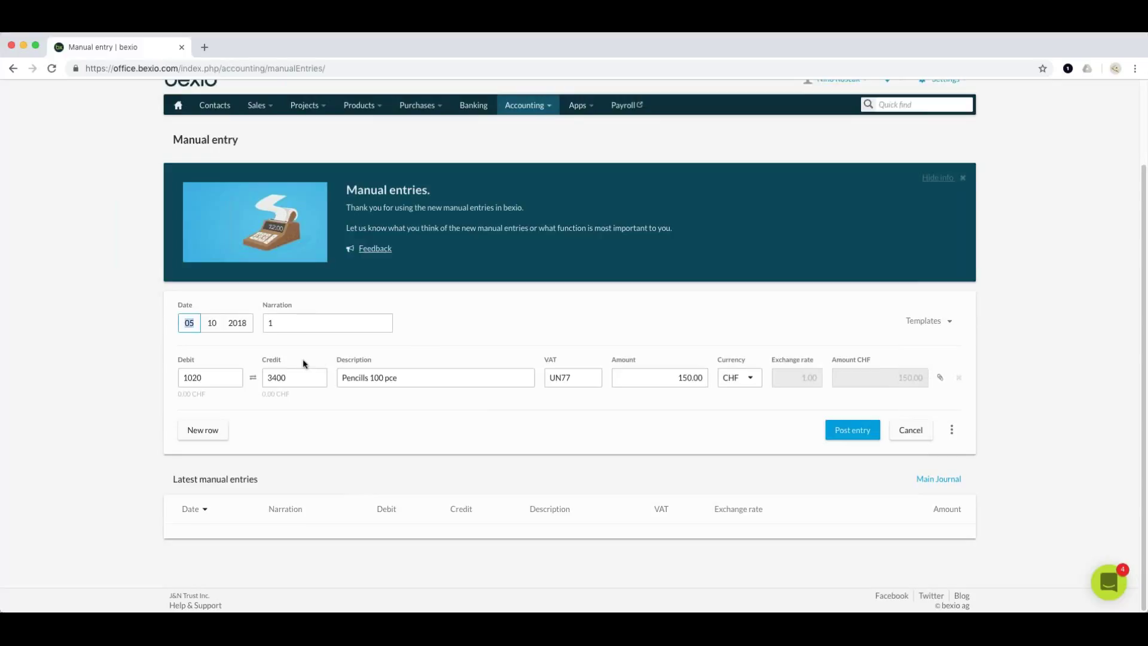
left_click(189, 323)
Step: Post the manual entry with the UN77 VAT rate assigned to the credit account 3400
left_click(849, 431)
left_click(607, 328)
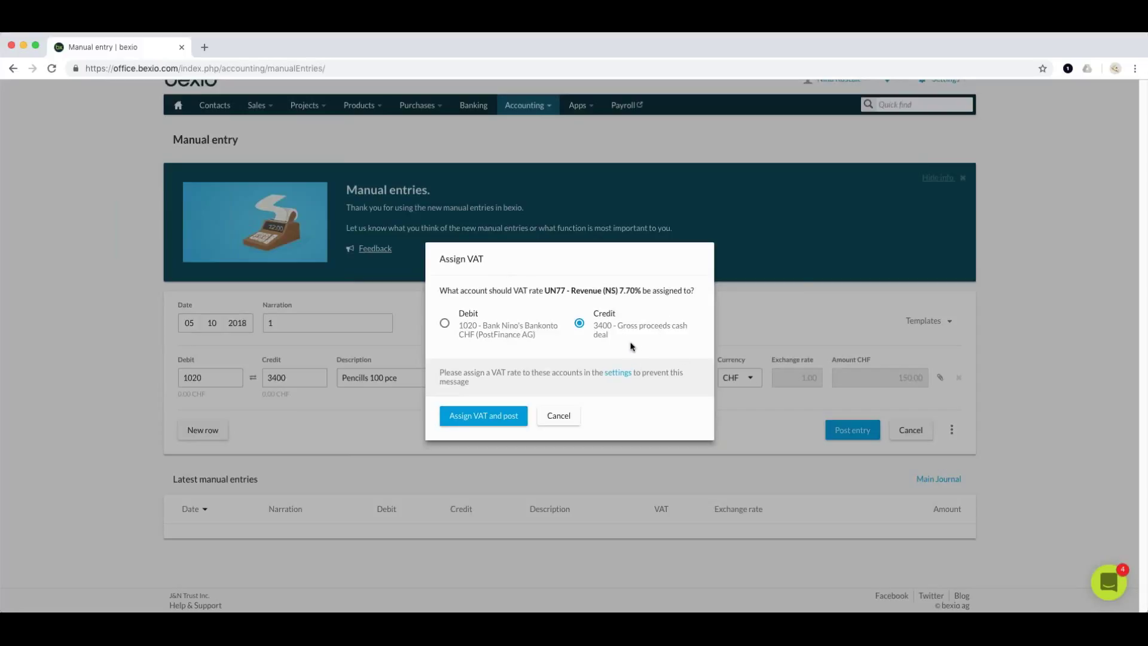
left_click(483, 416)
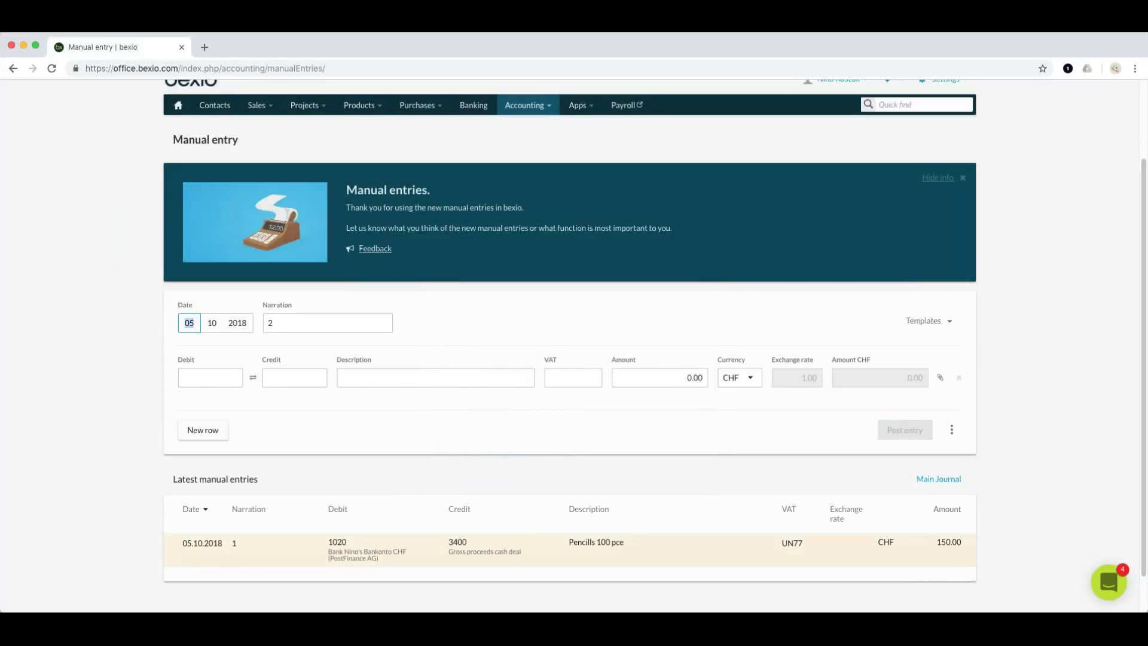
Step: Open the posted "Pencills 100 pce" entry from the latest manual entries
scroll(443, 521, "down", 1)
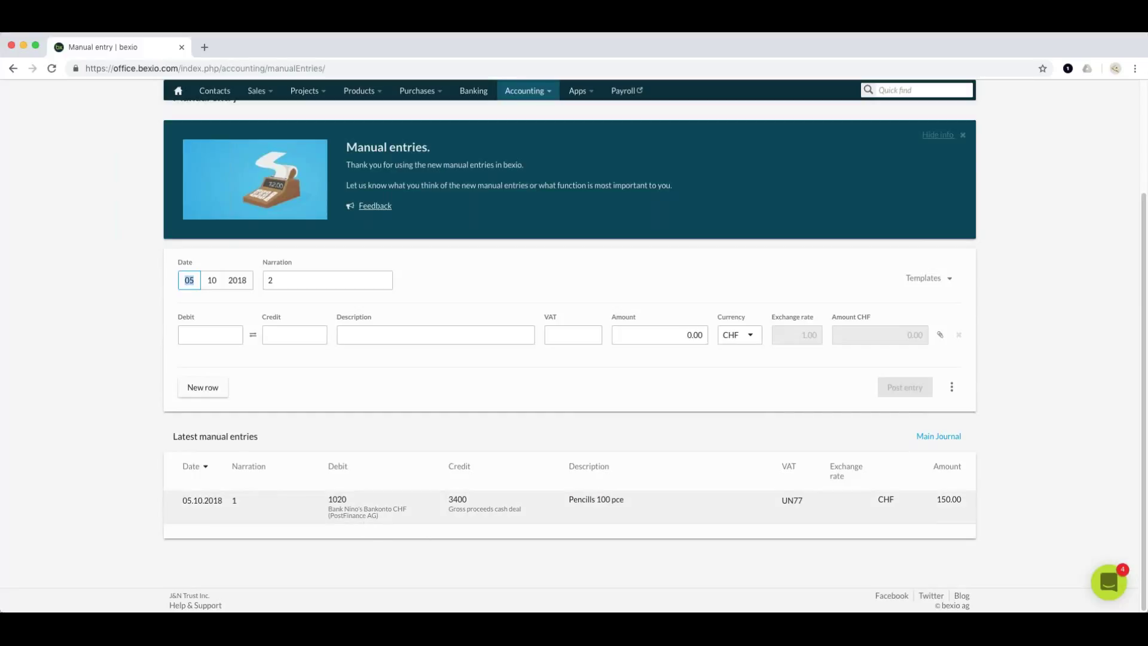
left_click(358, 515)
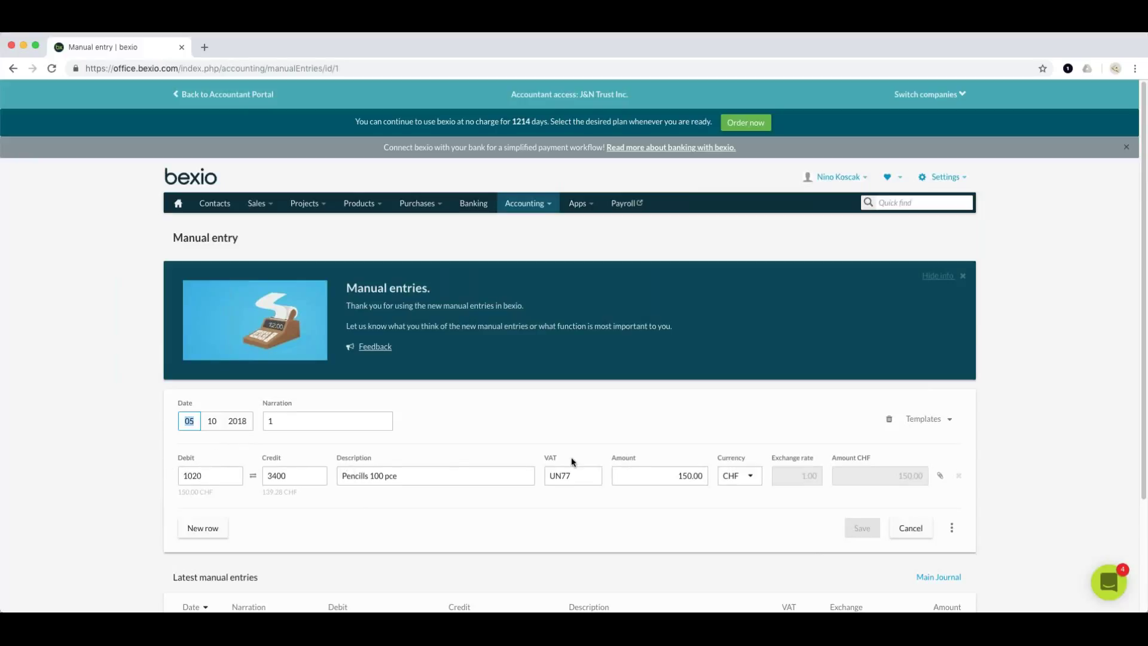
Step: Change the credit account of the "Pencills 100 pce" entry to 3201 - Gross proceeds credit sales
left_click(293, 480)
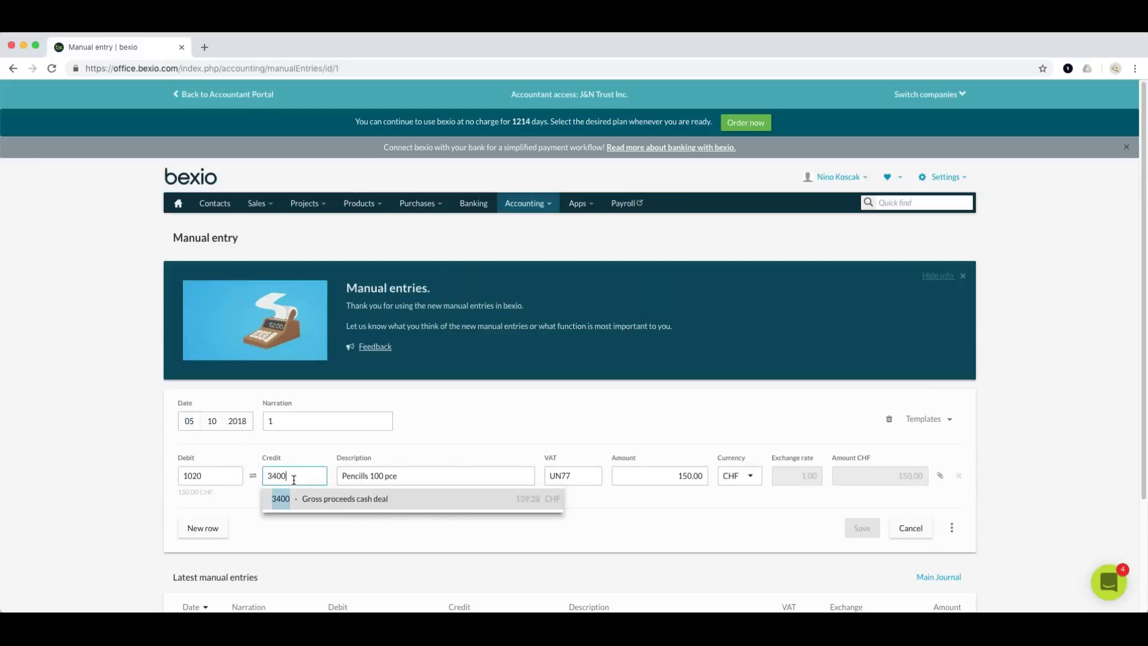
key("BackSpace")
key("BackSpace")
key("BackSpace")
key("BackSpace")
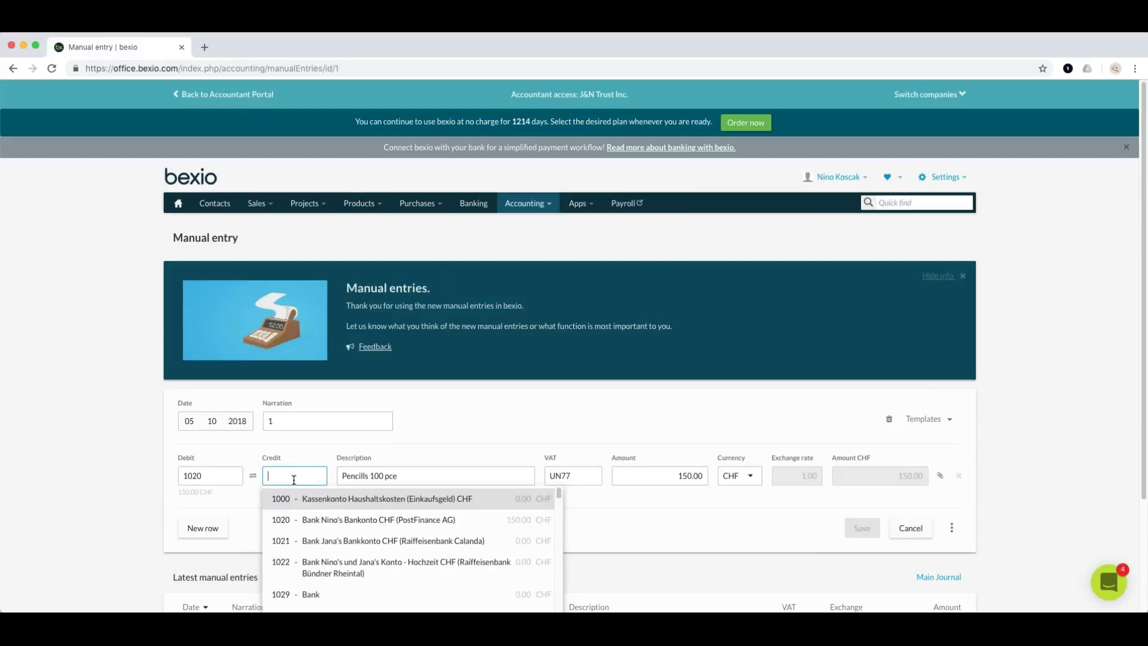
type("3")
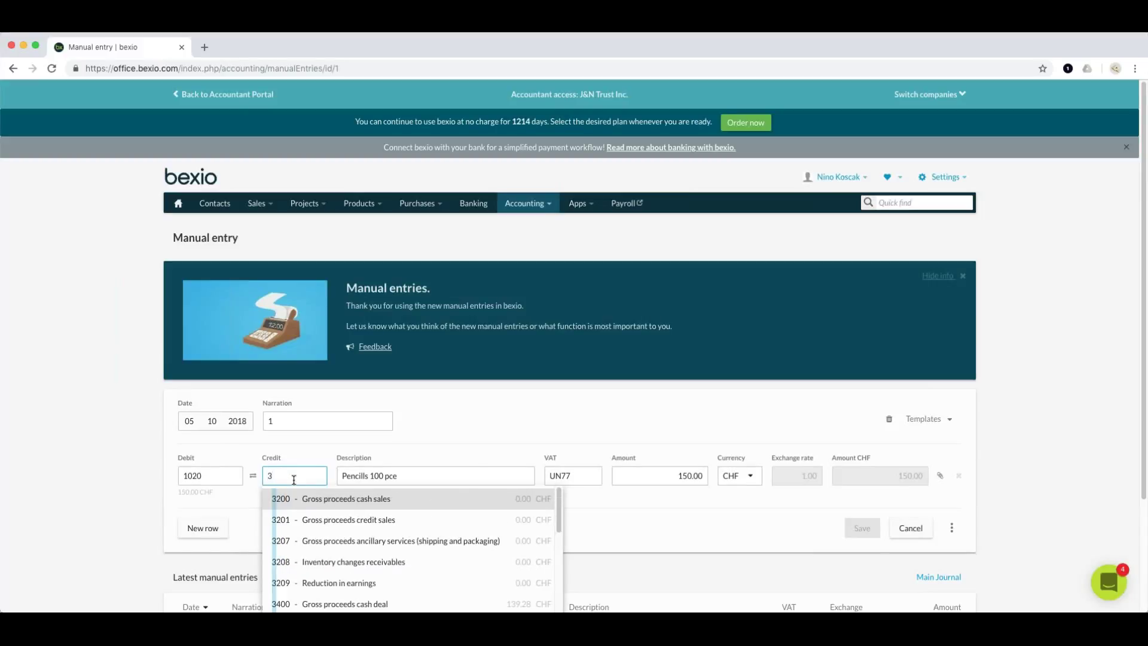
left_click(341, 522)
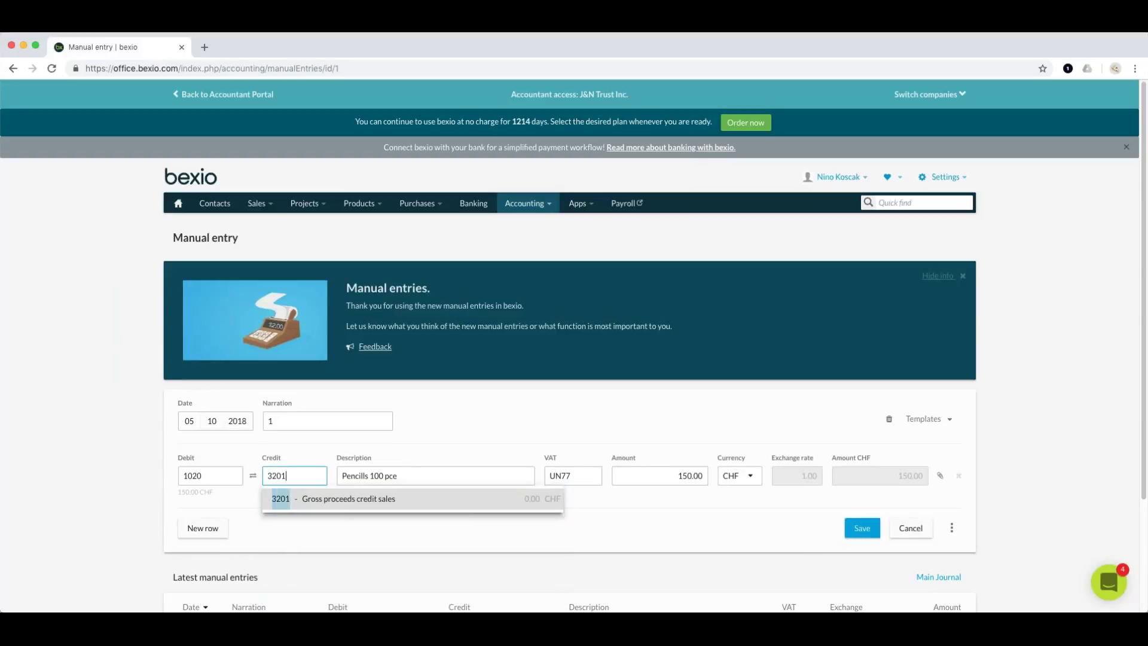
Step: Save the edited entry with the UN77 VAT rate assigned to the credit account 3201
left_click(862, 527)
left_click(614, 328)
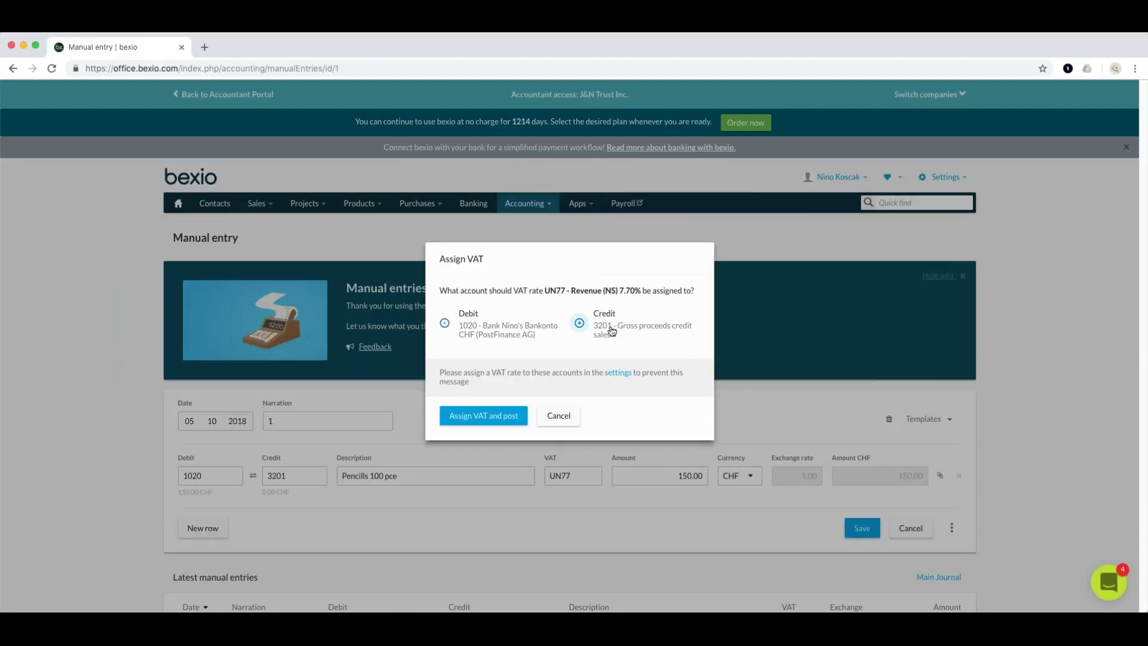
left_click(462, 423)
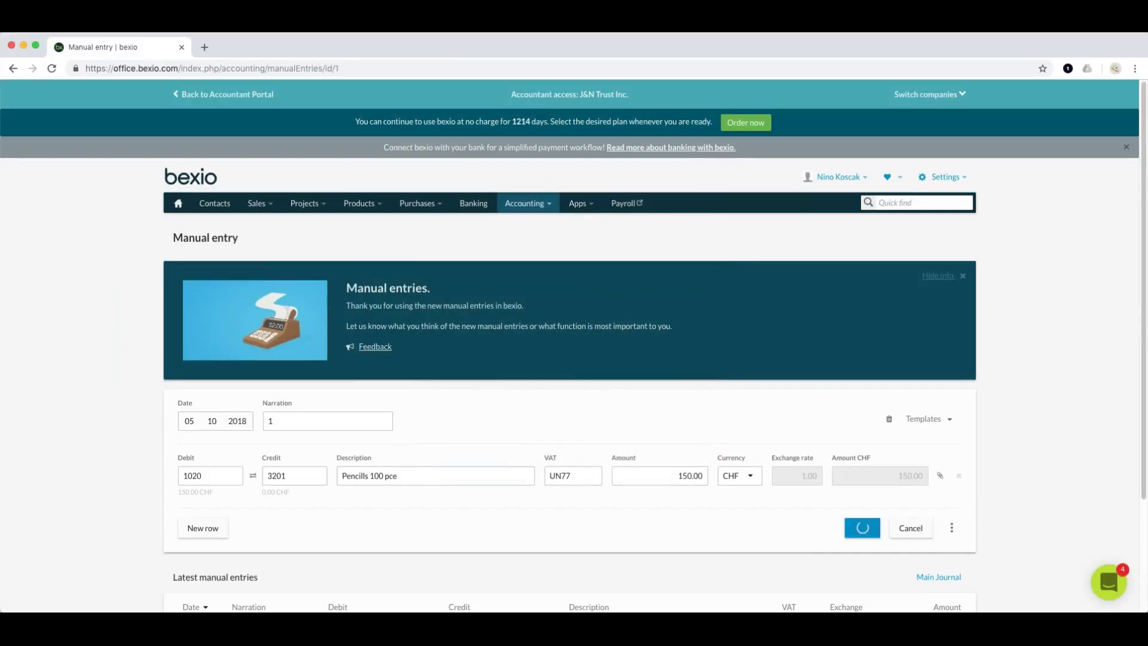
scroll(661, 487, "down", 3)
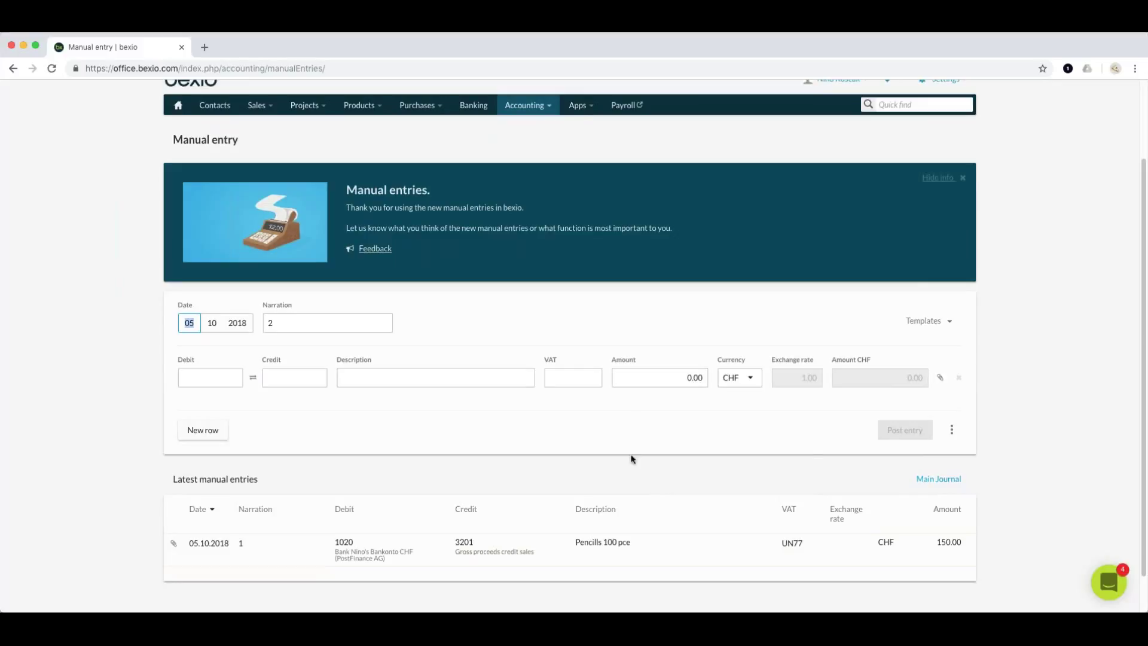
Step: Reopen the "Pencills 100 pce" entry and attach "bexio Scanner Februar 07, 2018 16:05.pdf" from the bexio inbox
left_click(488, 546)
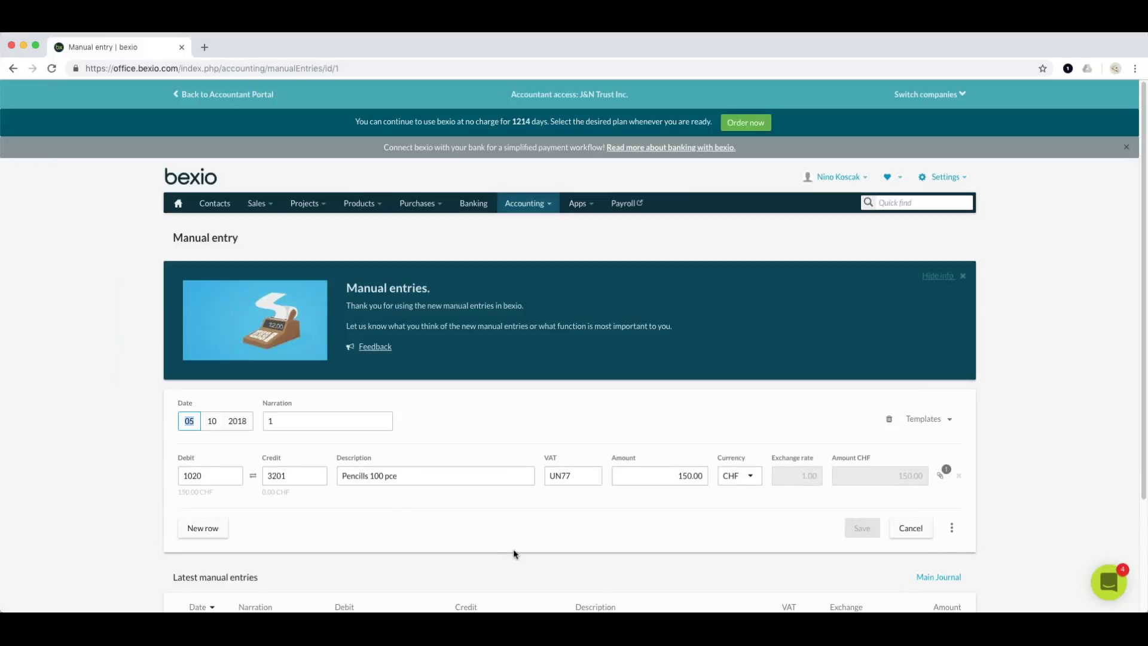
left_click(940, 474)
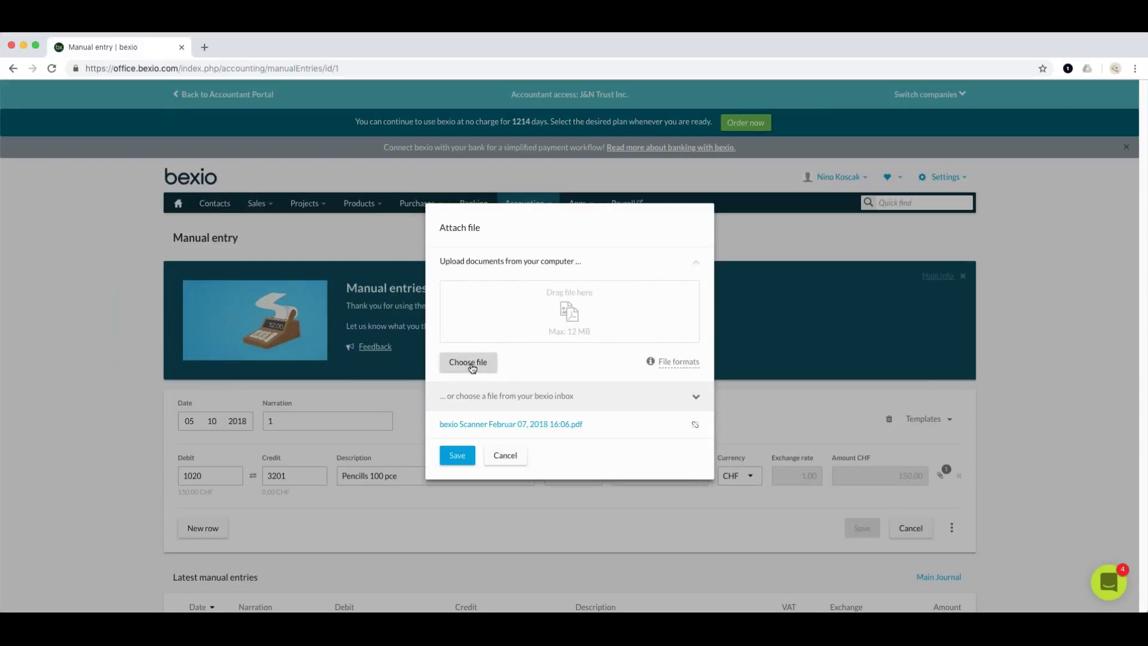
left_click(696, 398)
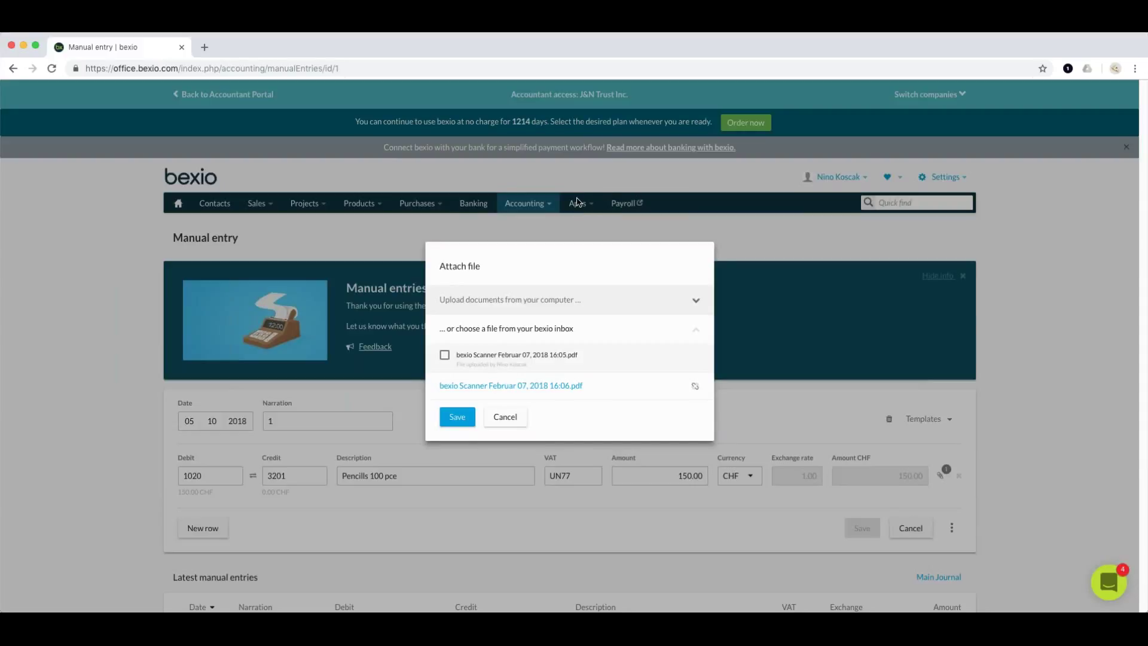
left_click(444, 355)
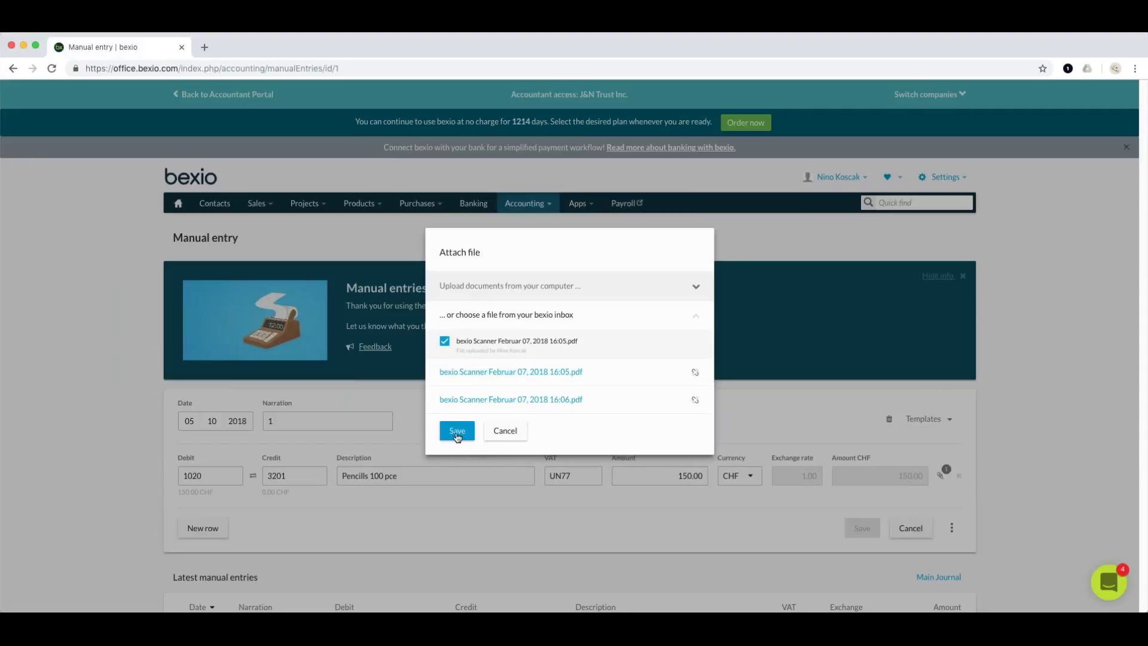
left_click(456, 432)
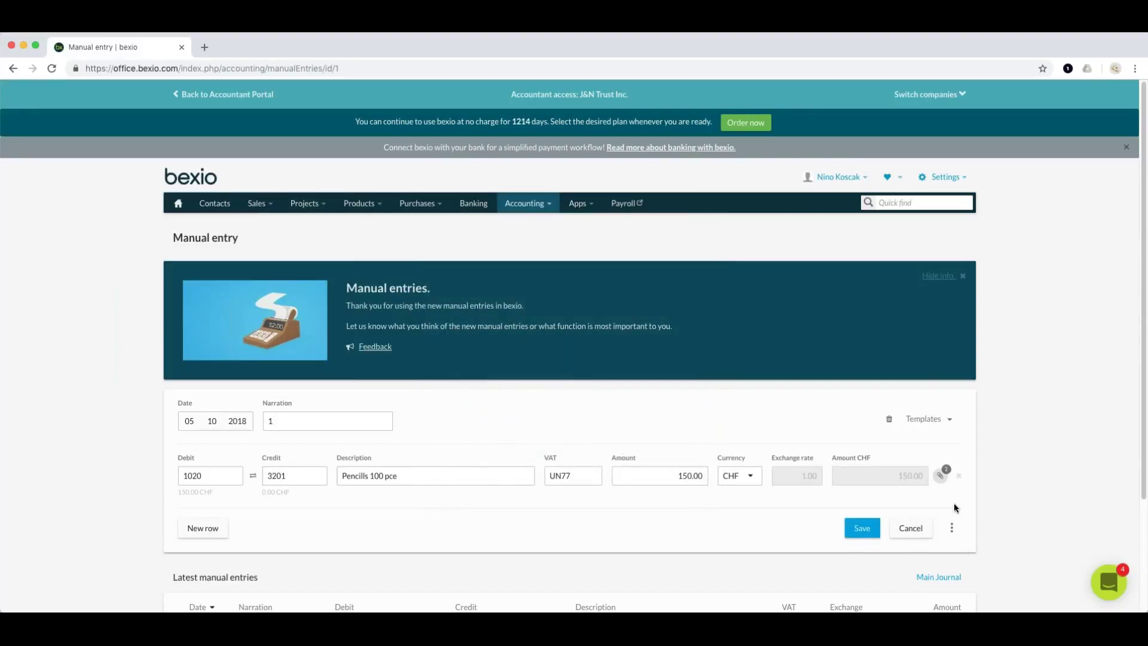
Step: Save the entry with its new attachment and post it with the UN77 VAT rate assigned
left_click(862, 528)
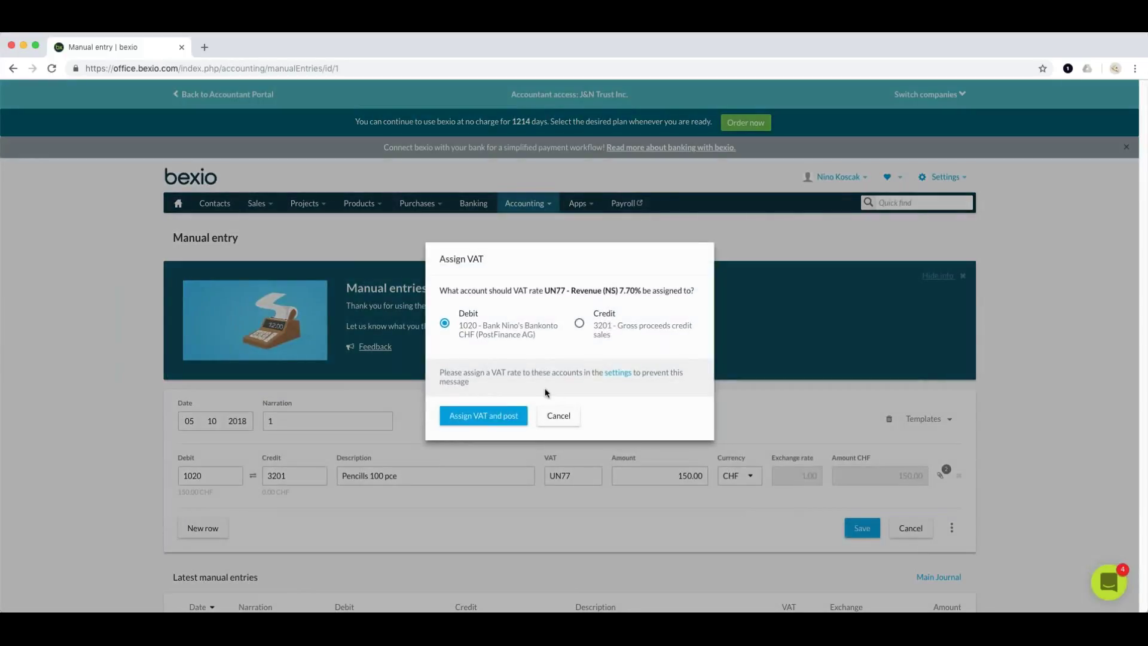
left_click(491, 415)
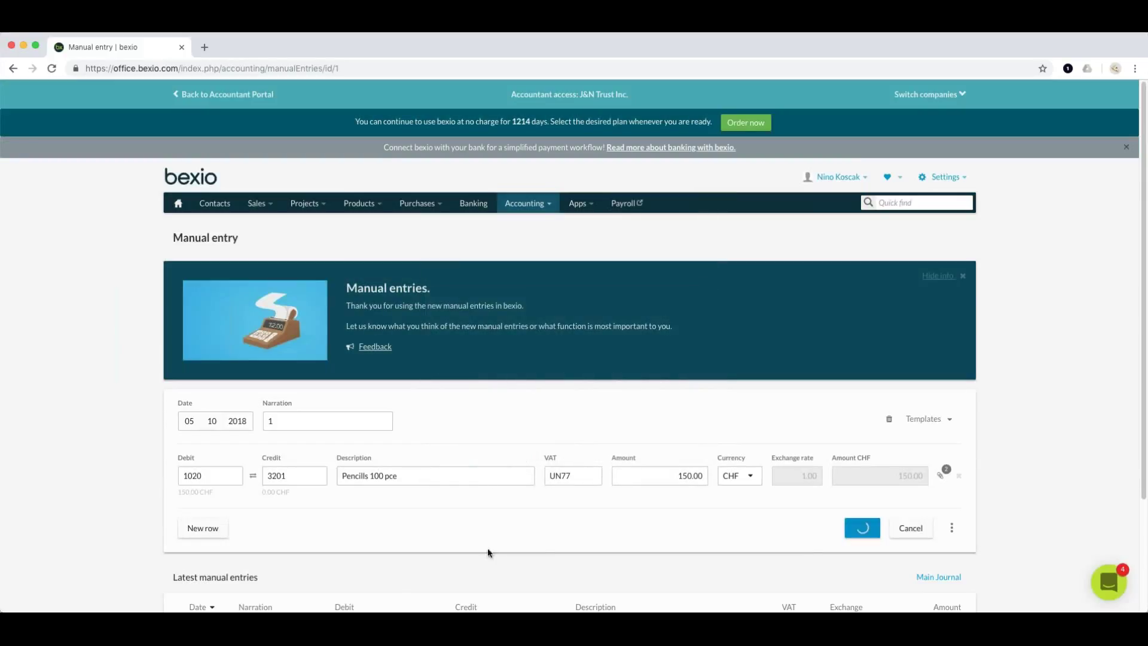
scroll(524, 527, "down", 1)
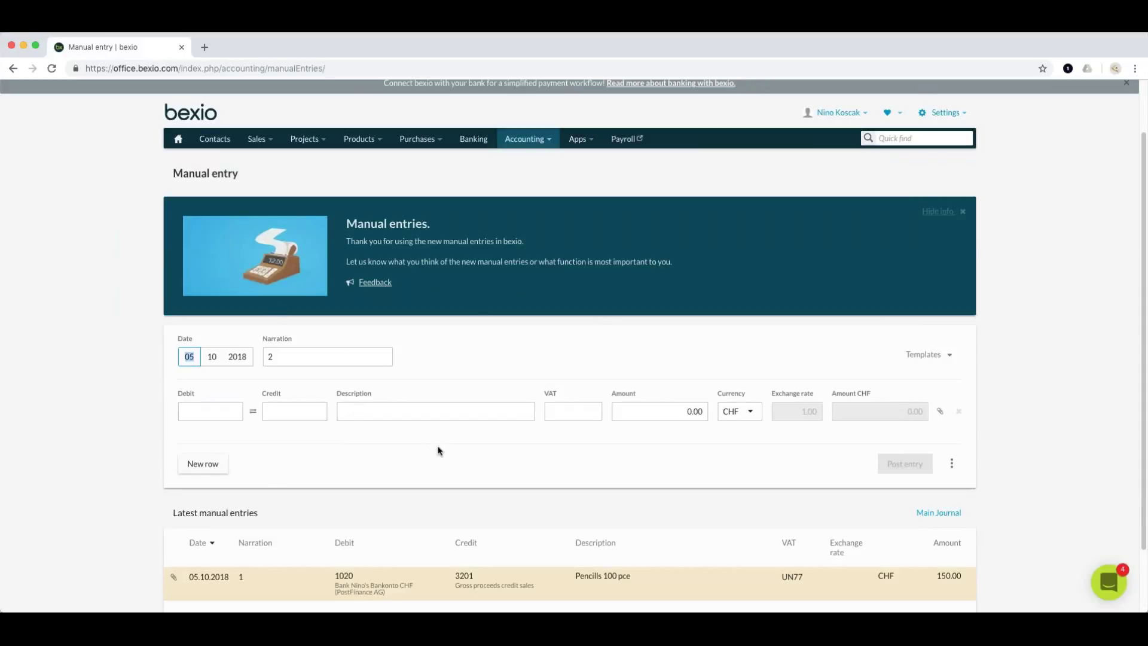
Step: Open the VAT report and review the Q04 / 2018 tax form's turnover and tax calculation sections
mouse_move(533, 149)
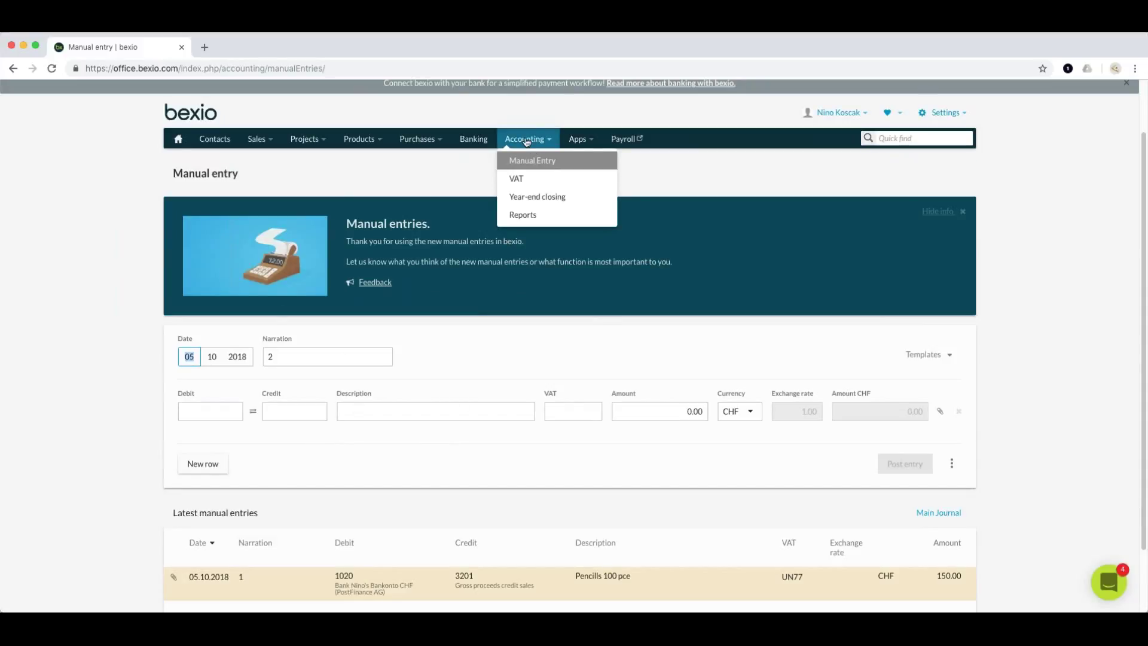
left_click(523, 180)
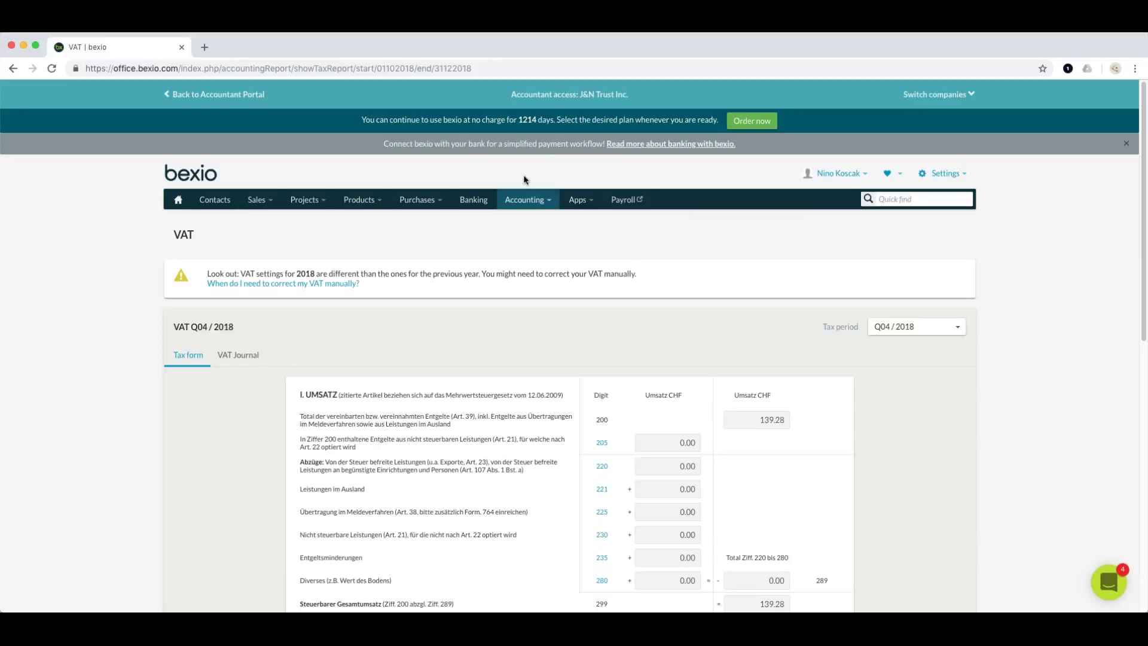
scroll(822, 436, "down", 3)
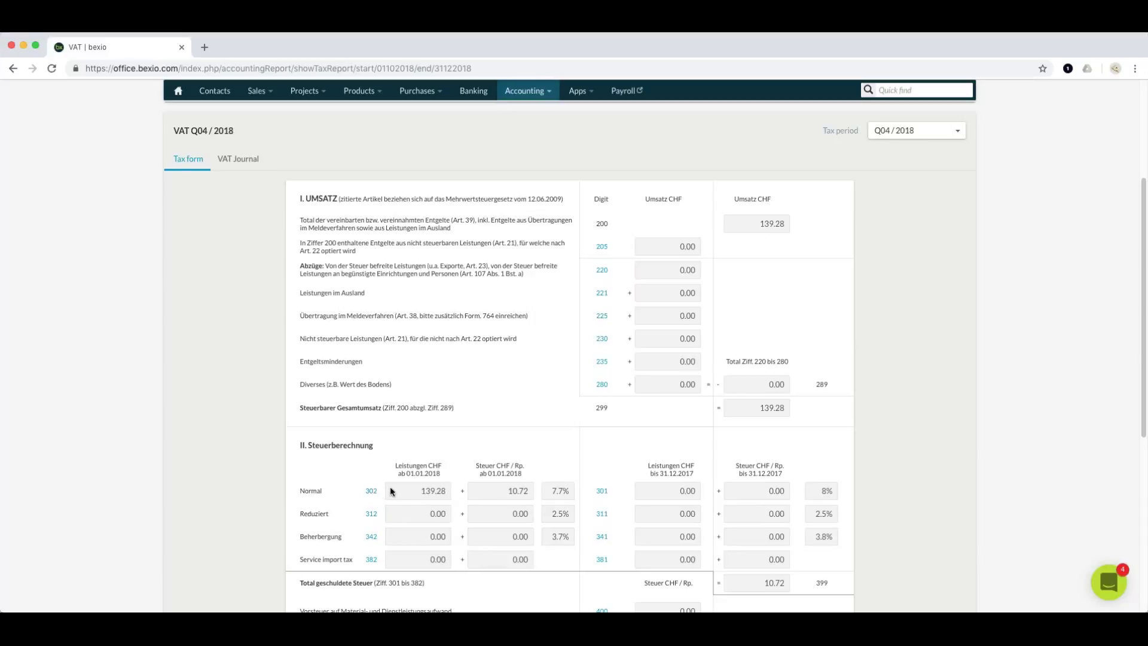
scroll(550, 465, "down", 4)
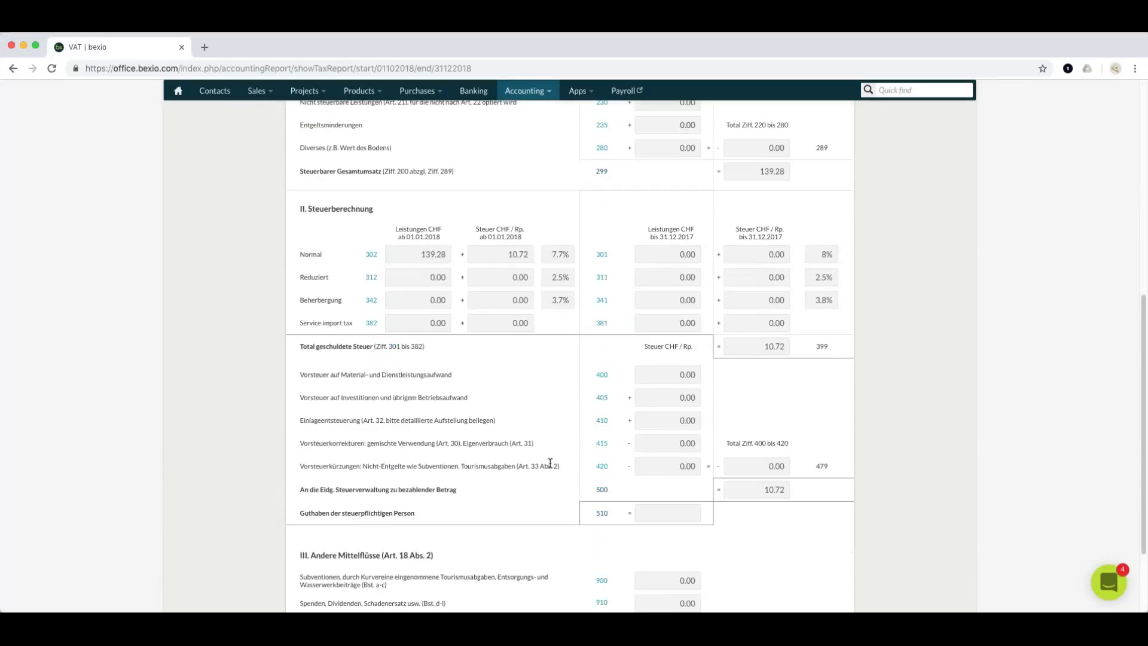
scroll(550, 463, "up", 8)
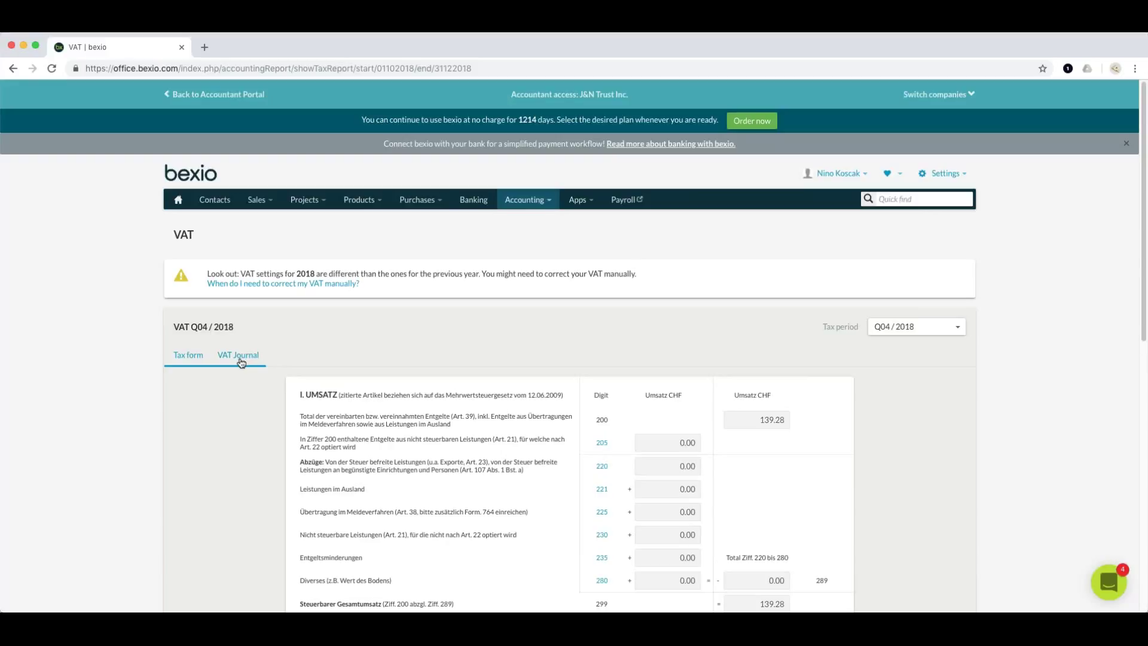
Step: Open the VAT journal for Q04 / 2018 and look through the available digit filters, keeping digit 302
left_click(240, 358)
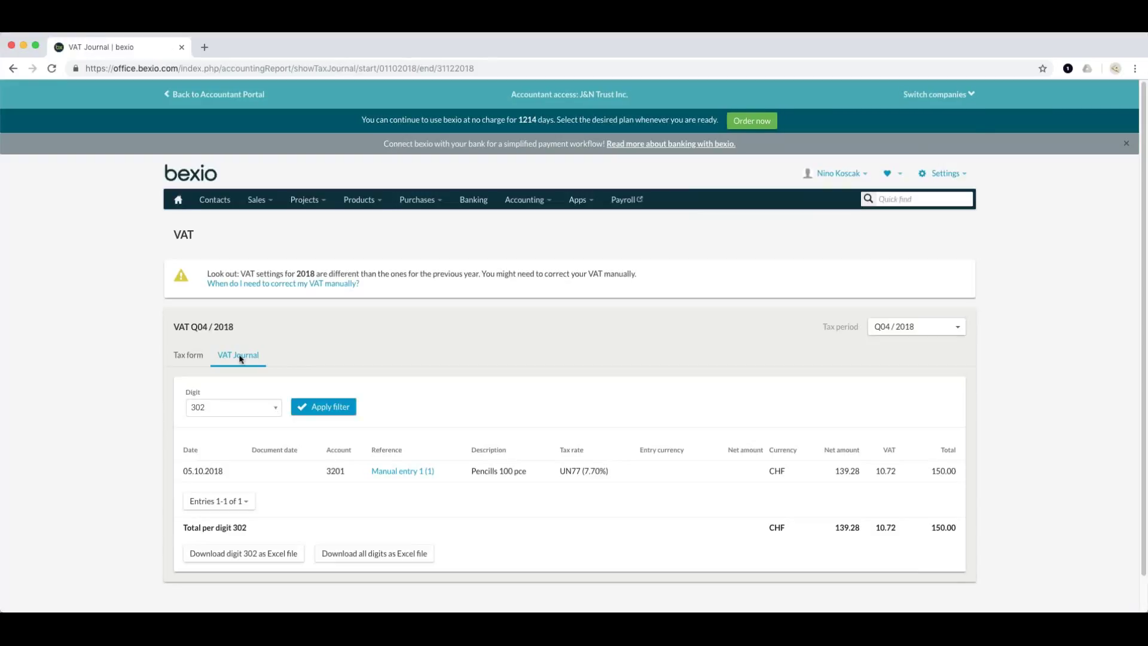
left_click(227, 407)
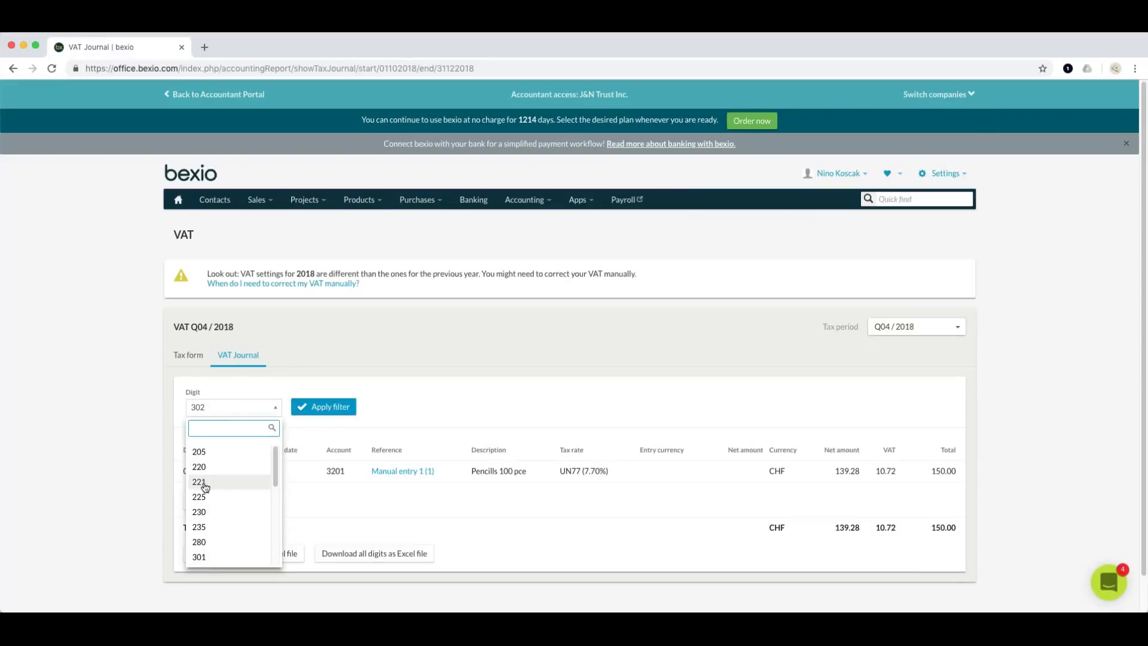
left_click(606, 532)
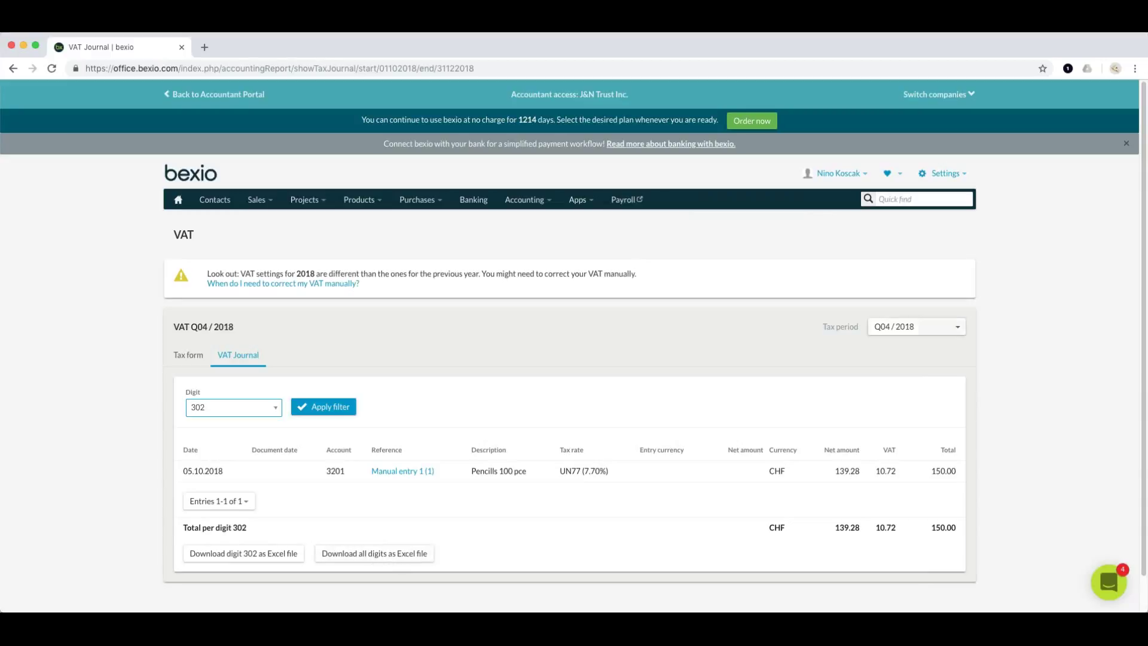
Step: Switch the VAT tax period to Q02 / 2018 and review its tax form, including the print and period closing options
left_click(893, 330)
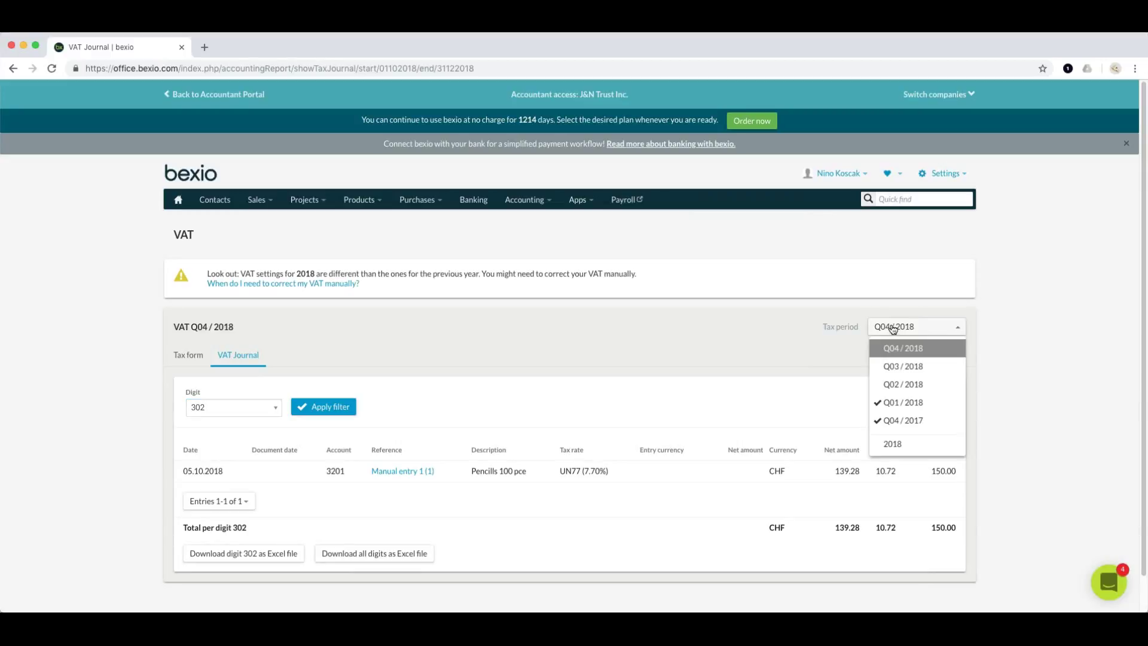
left_click(905, 386)
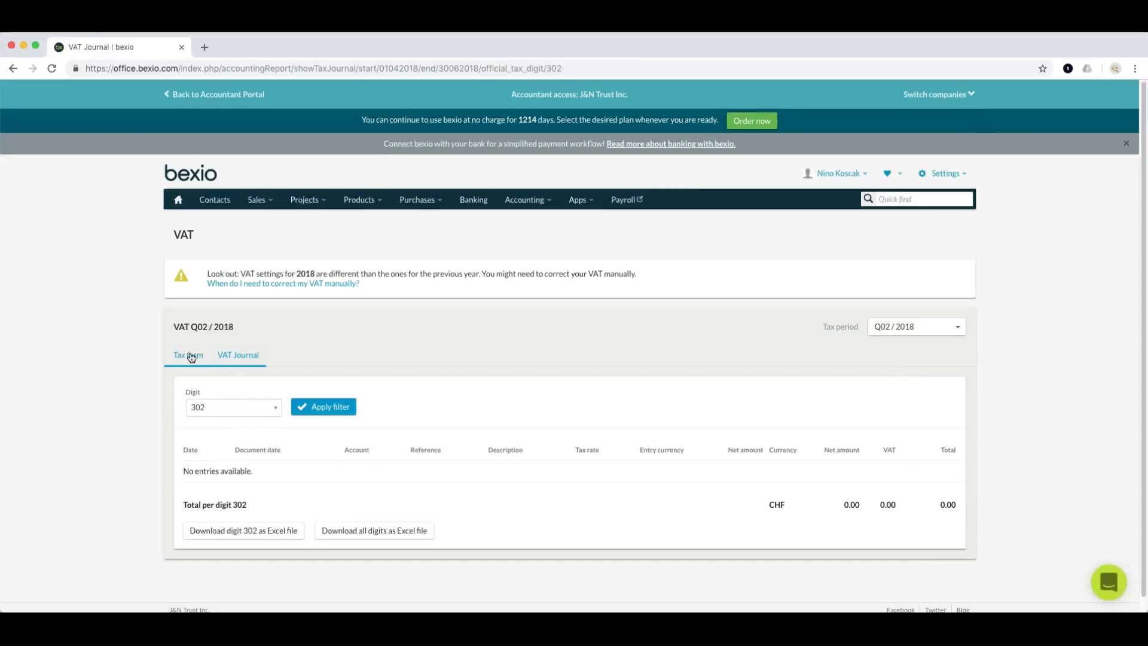
left_click(191, 362)
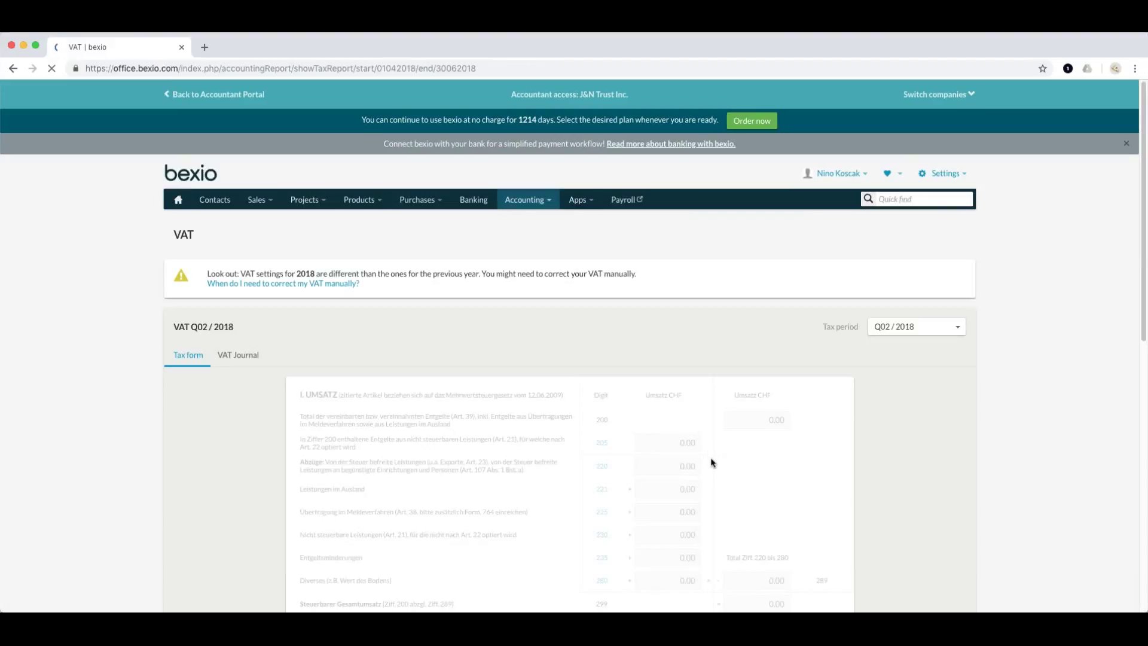
scroll(707, 452, "down", 10)
scroll(707, 453, "down", 2)
scroll(705, 454, "up", 8)
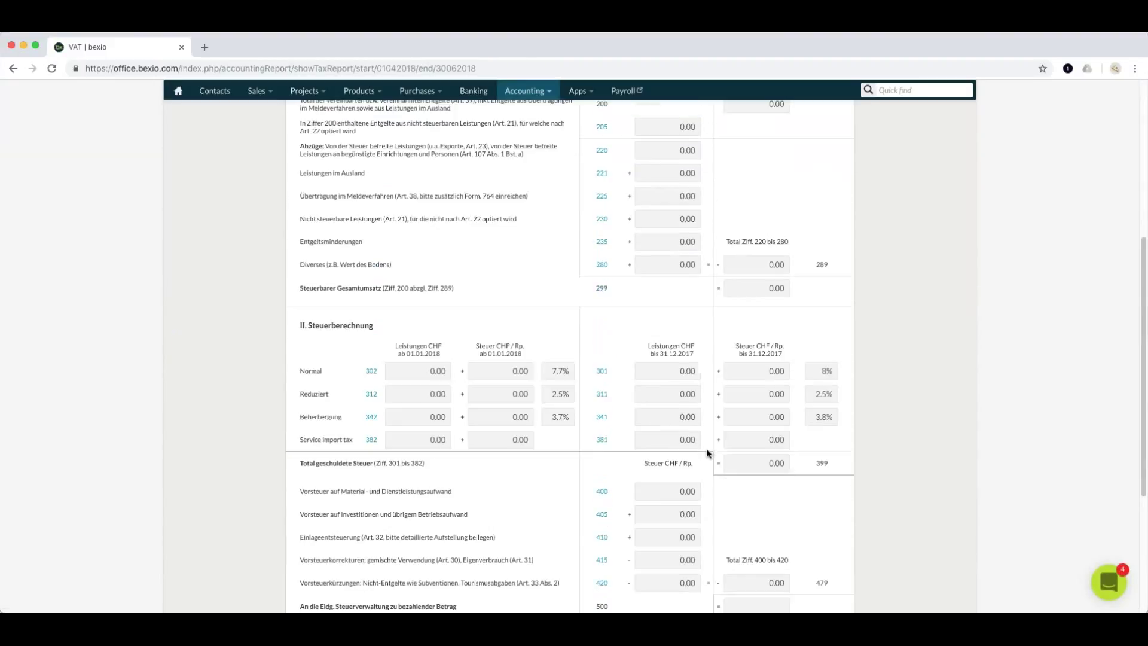
scroll(698, 456, "up", 2)
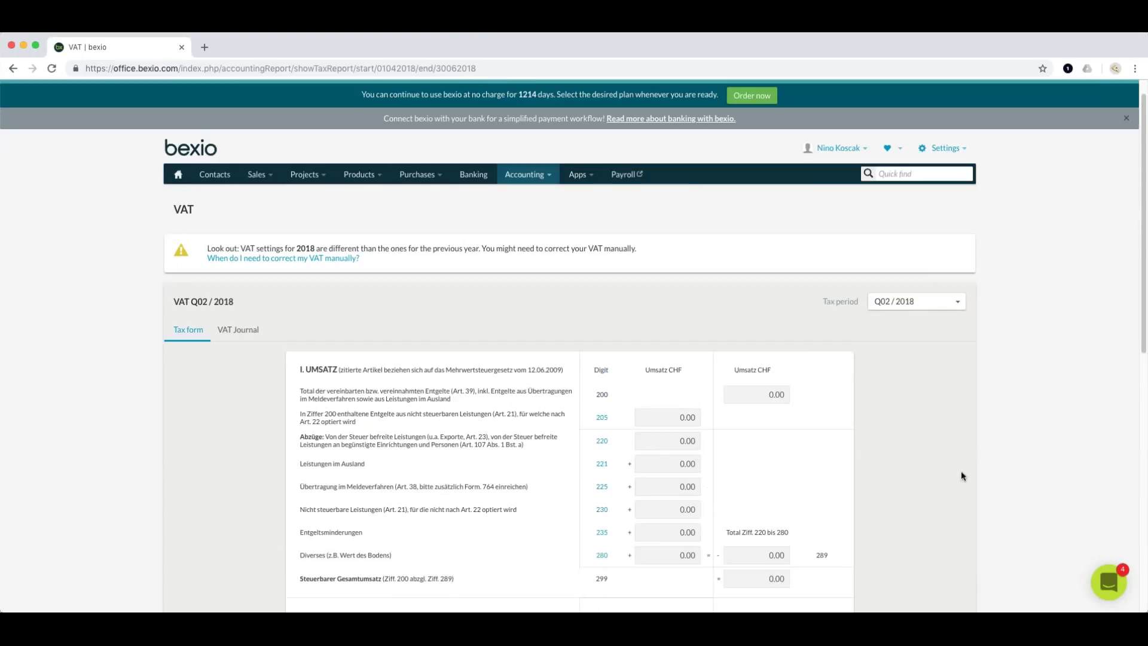
scroll(914, 455, "down", 15)
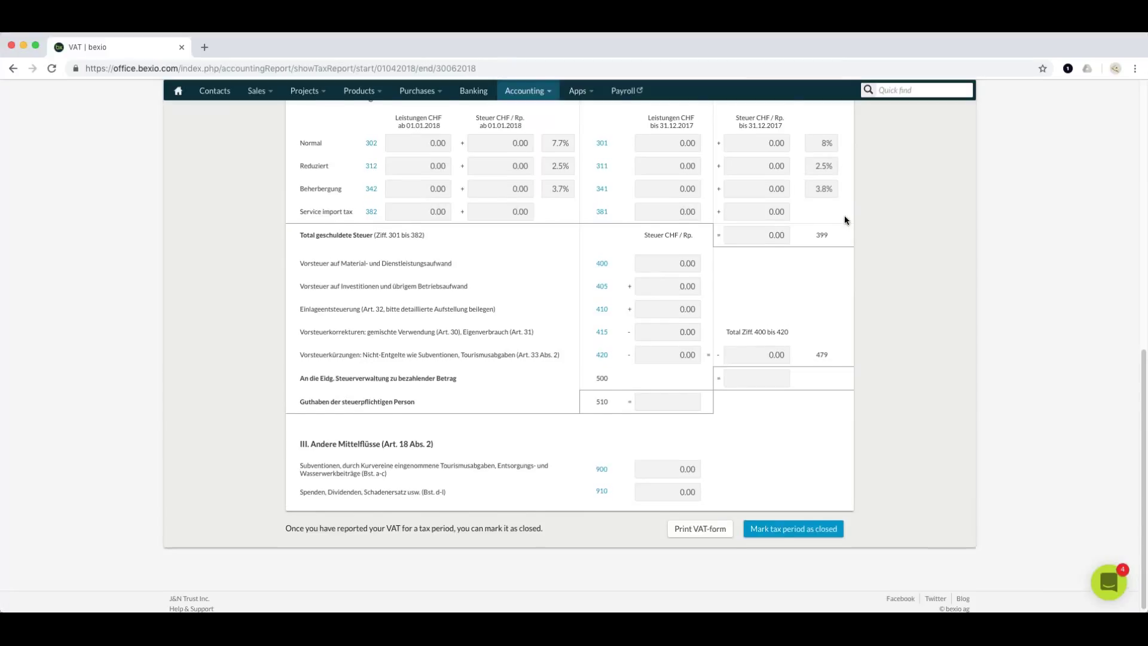
scroll(845, 221, "up", 6)
scroll(818, 271, "up", 1)
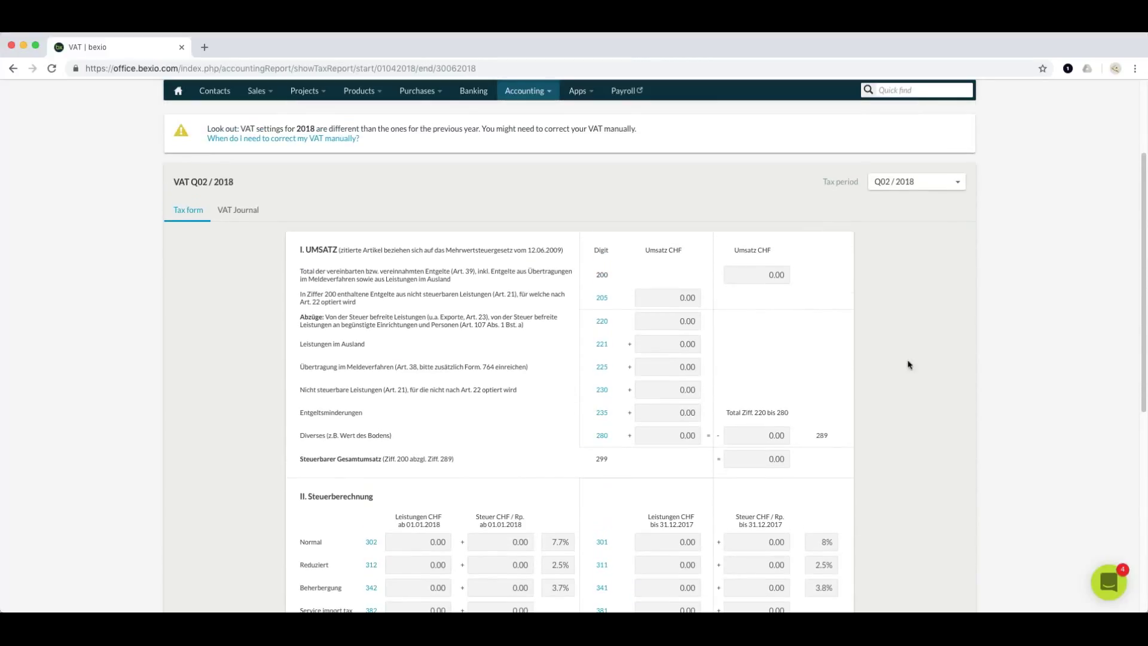
Step: Open the year-end closing for fiscal year 2016, review its checks and closing confirmation, and cancel without closing the year
left_click(529, 92)
mouse_move(520, 91)
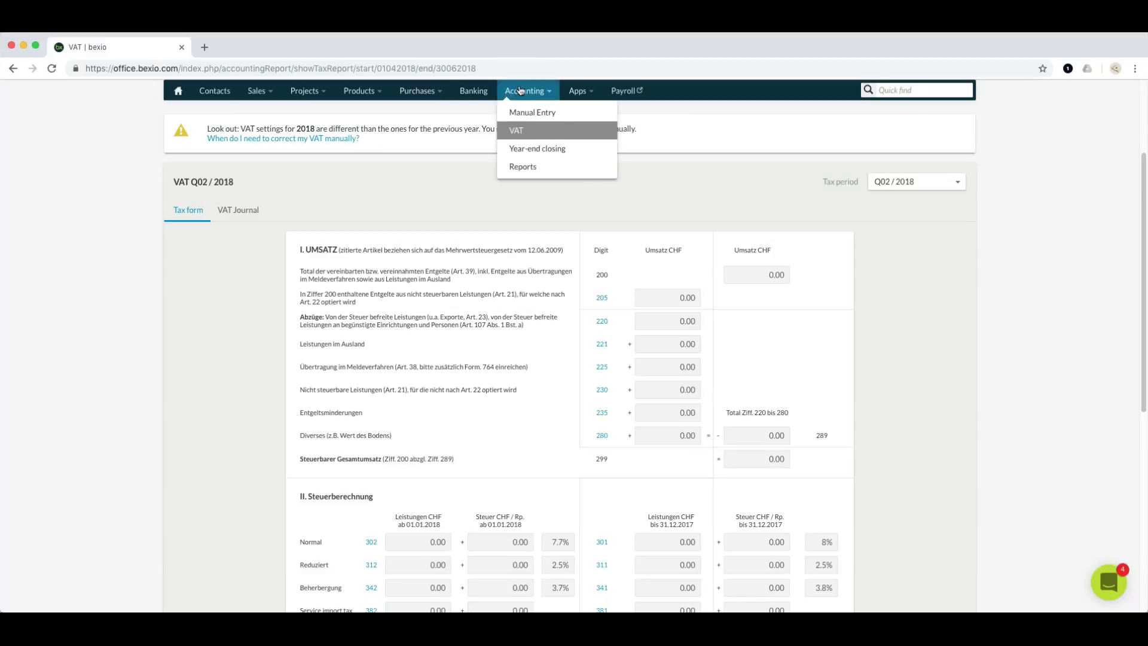
left_click(554, 150)
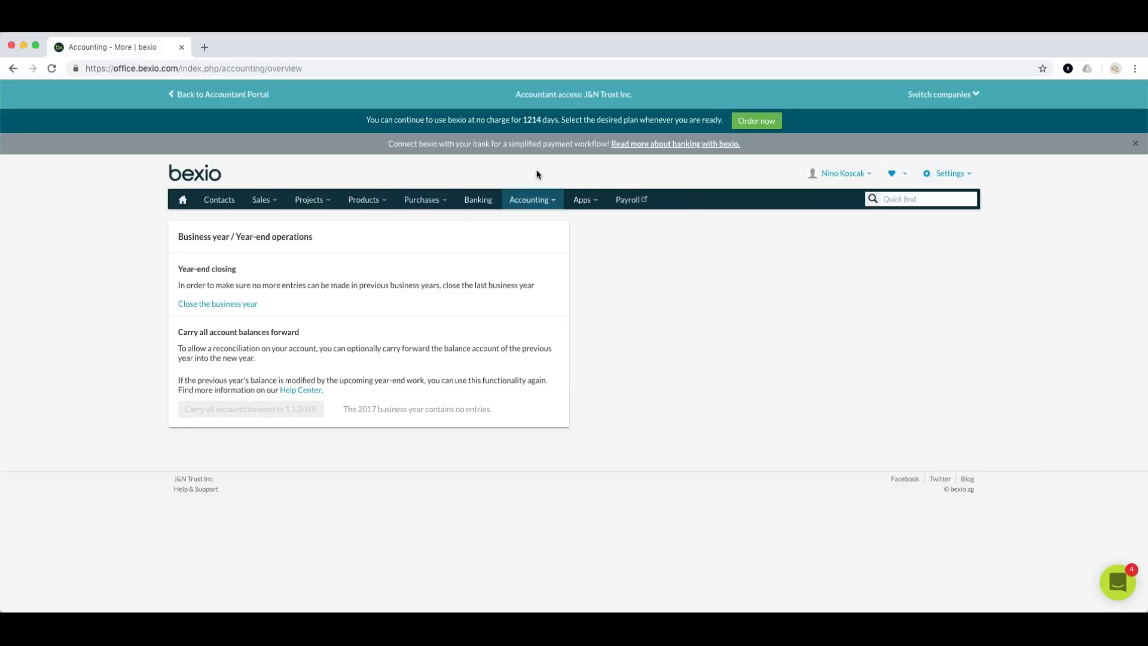
left_click(199, 309)
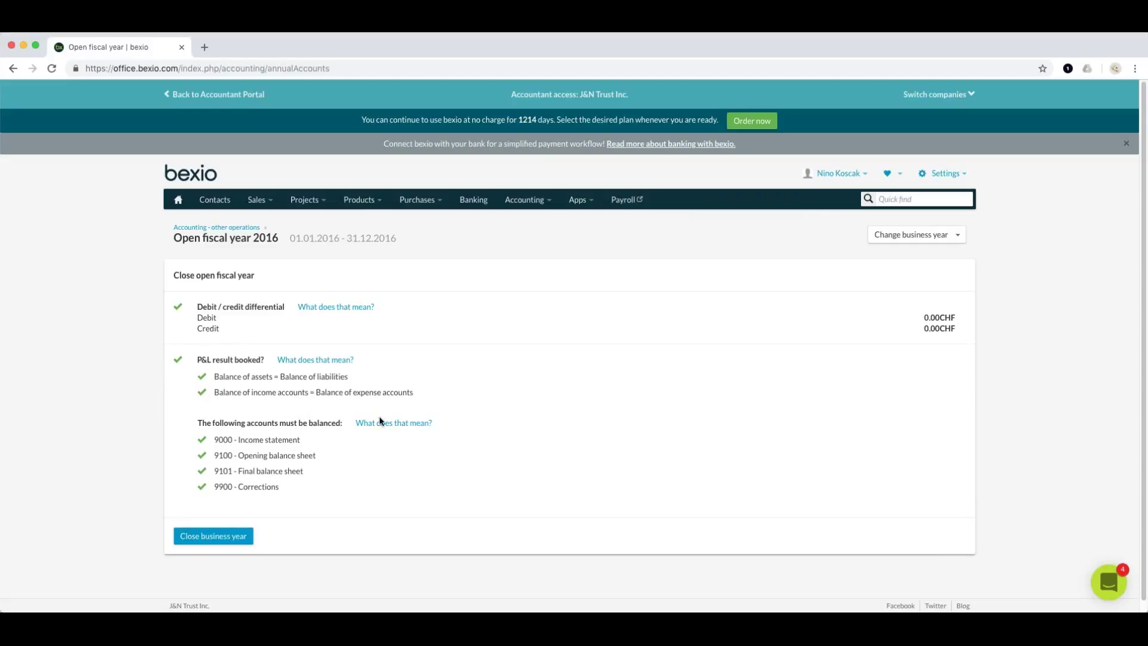
left_click(216, 535)
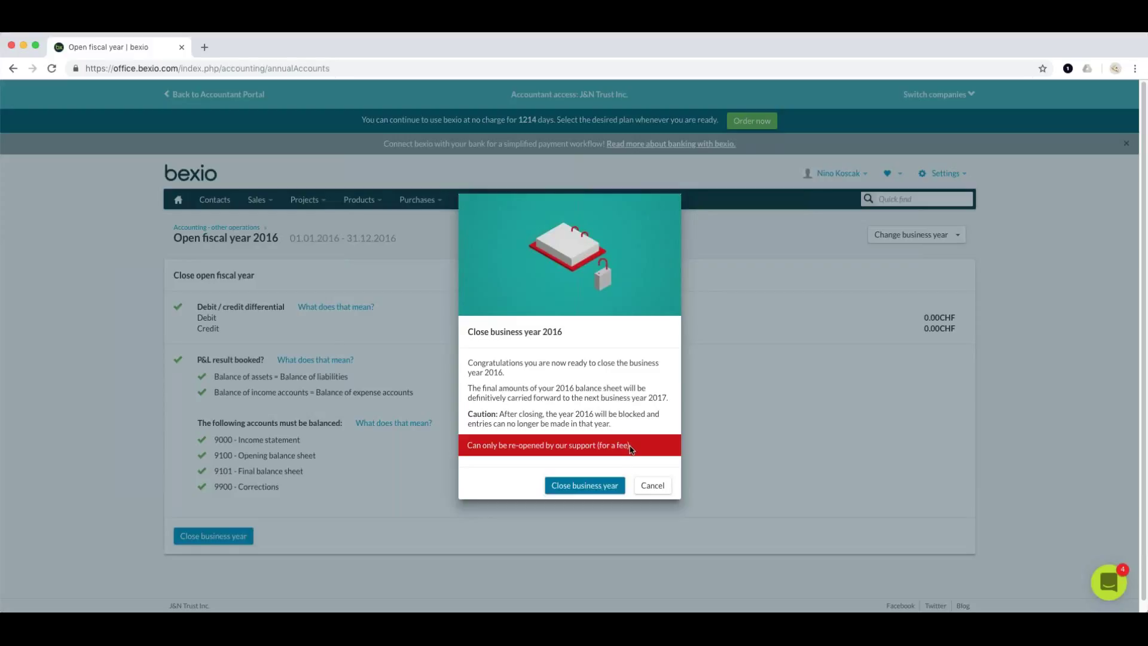
scroll(625, 439, "down", 1)
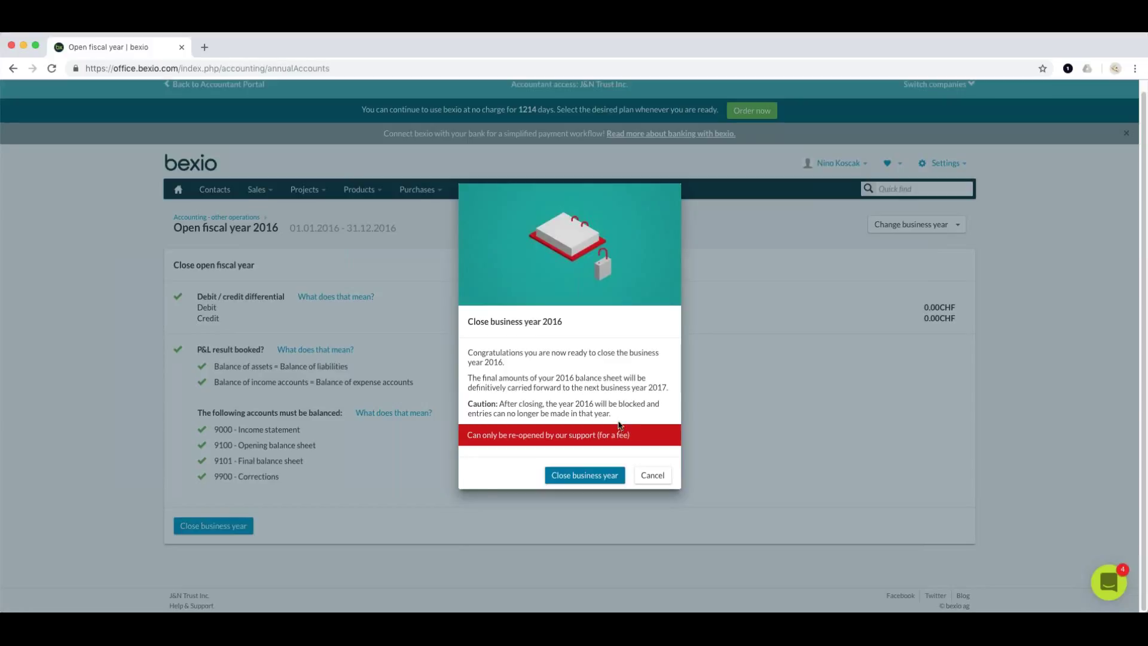
left_click(645, 476)
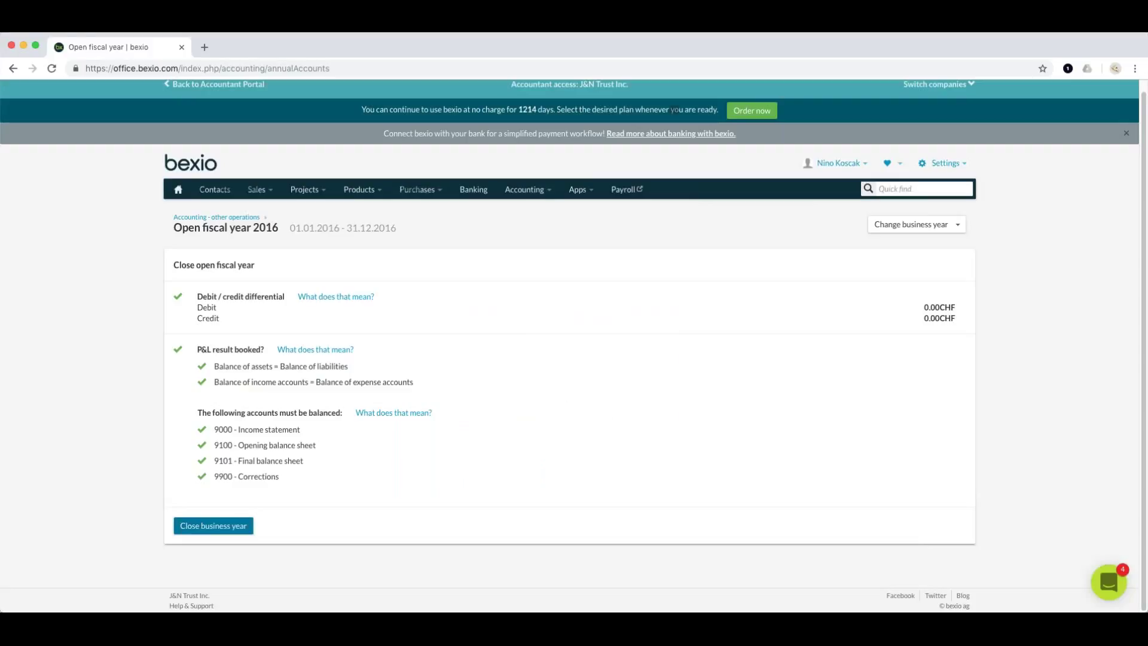
Step: Return to the year-end operations overview and examine the option to carry all account balances forward to 1.1.2018
left_click(225, 218)
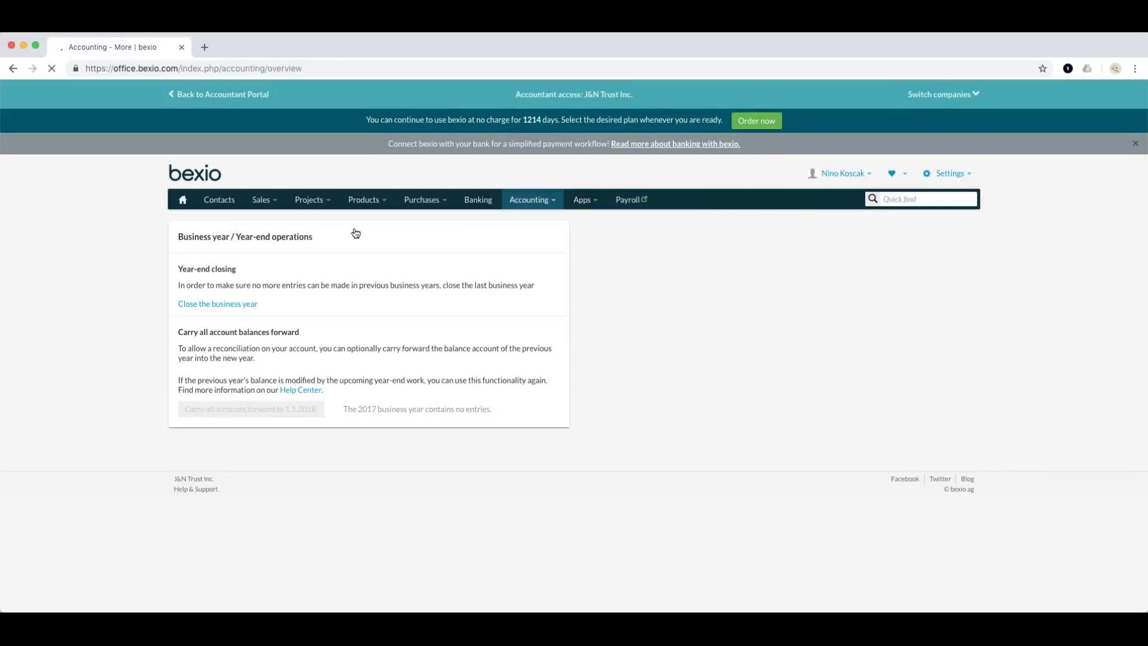
left_click(529, 200)
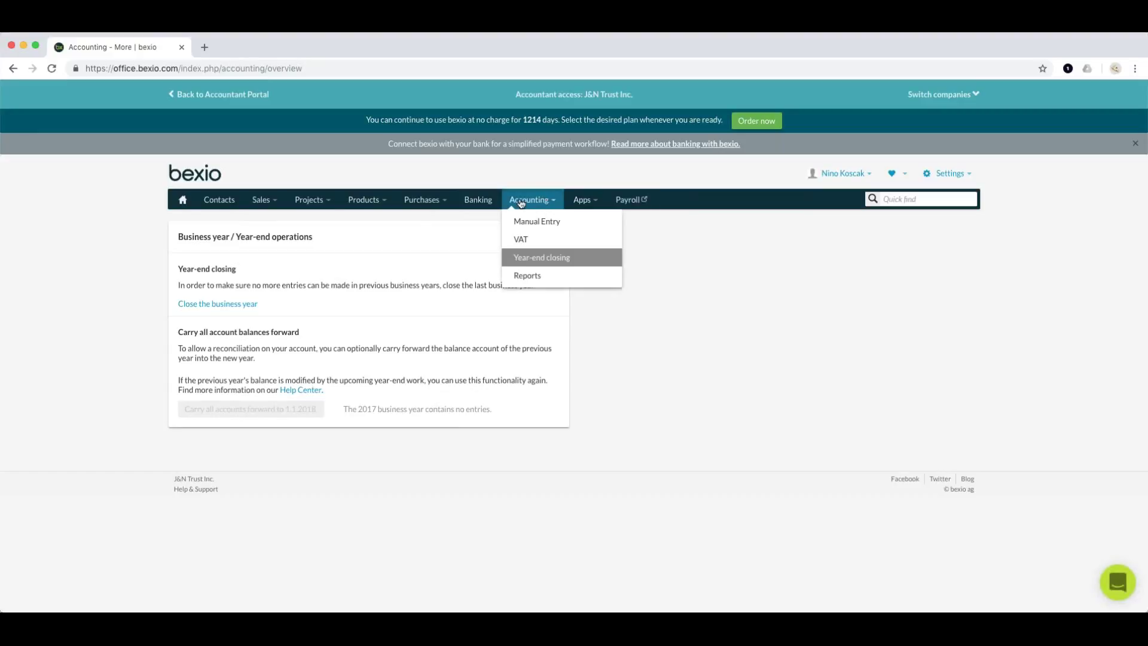
left_click(520, 259)
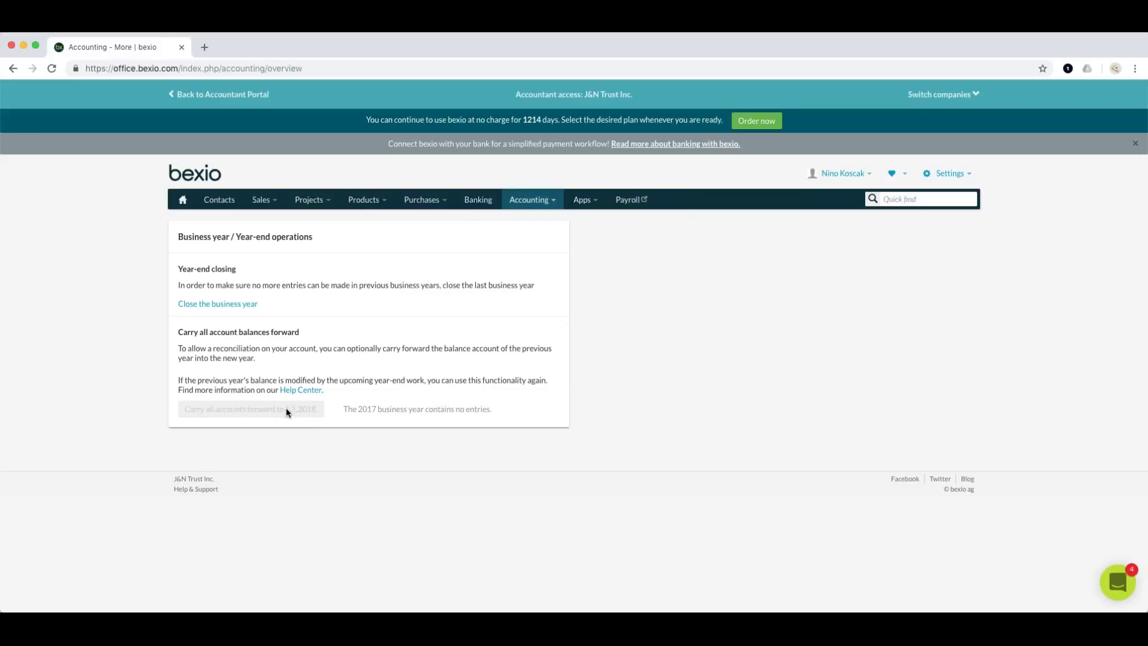
left_click_drag(344, 411, 460, 418)
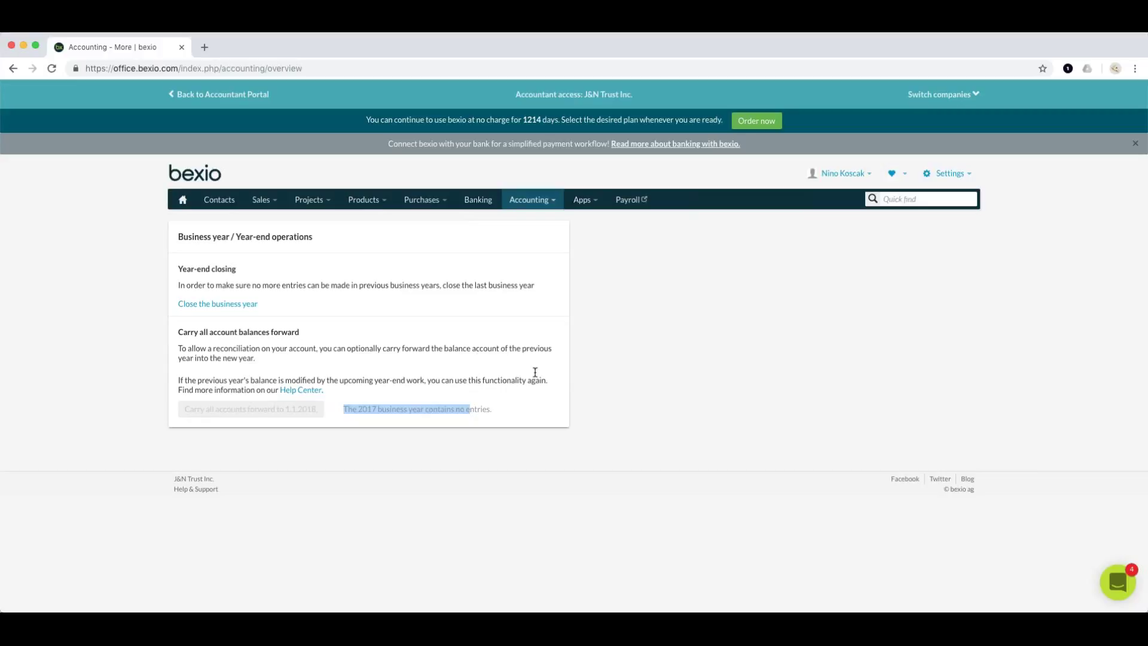
Step: Open the journal report and look through its manual, debtor, creditor, opening and payroll entry filters
left_click(534, 203)
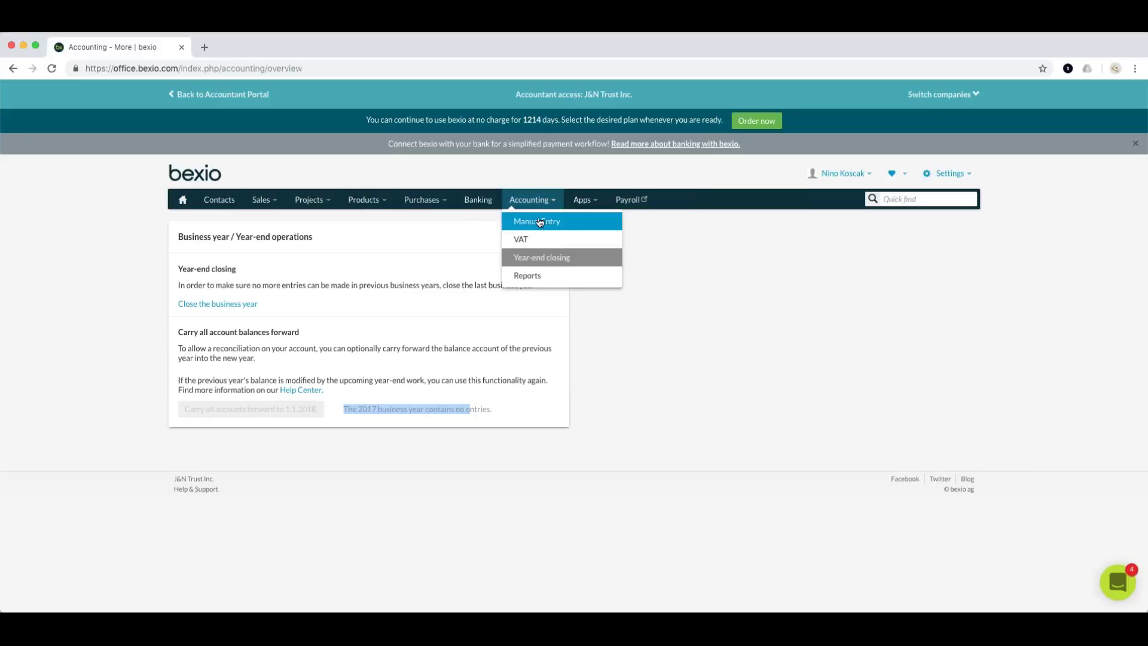
left_click(537, 281)
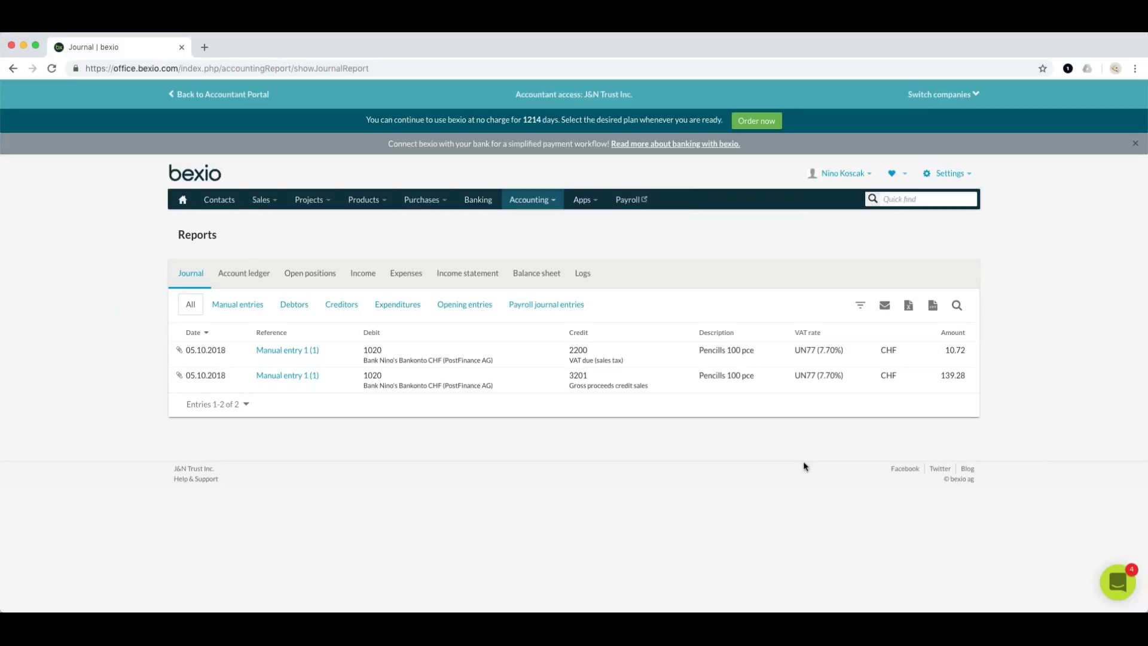
left_click(229, 310)
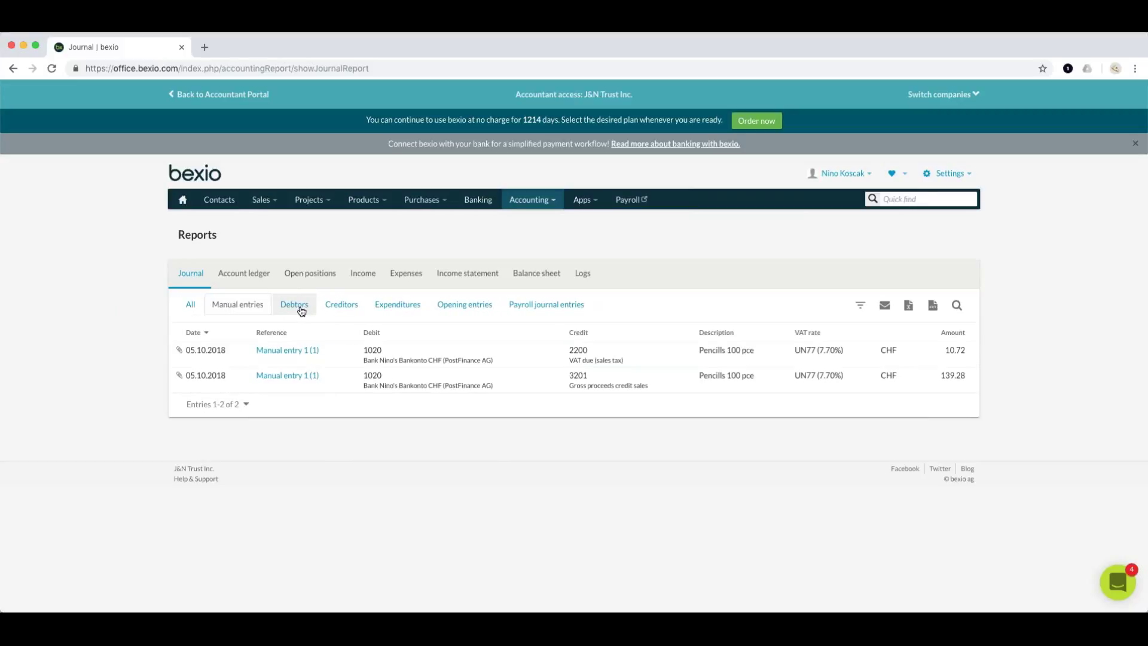
left_click(300, 309)
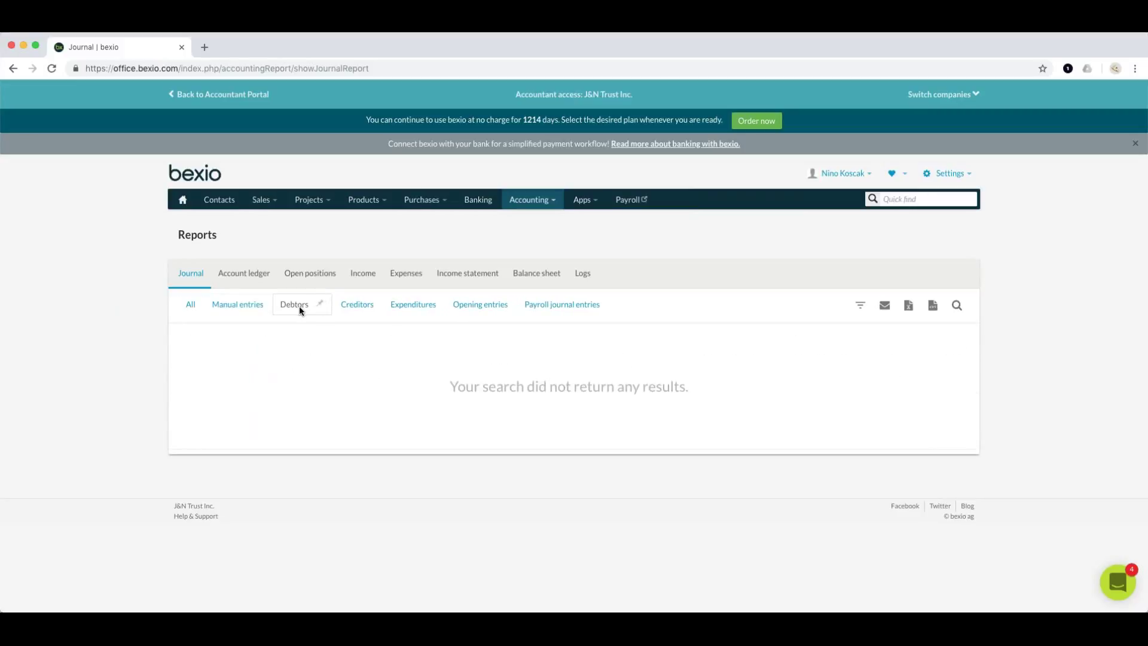
left_click(348, 305)
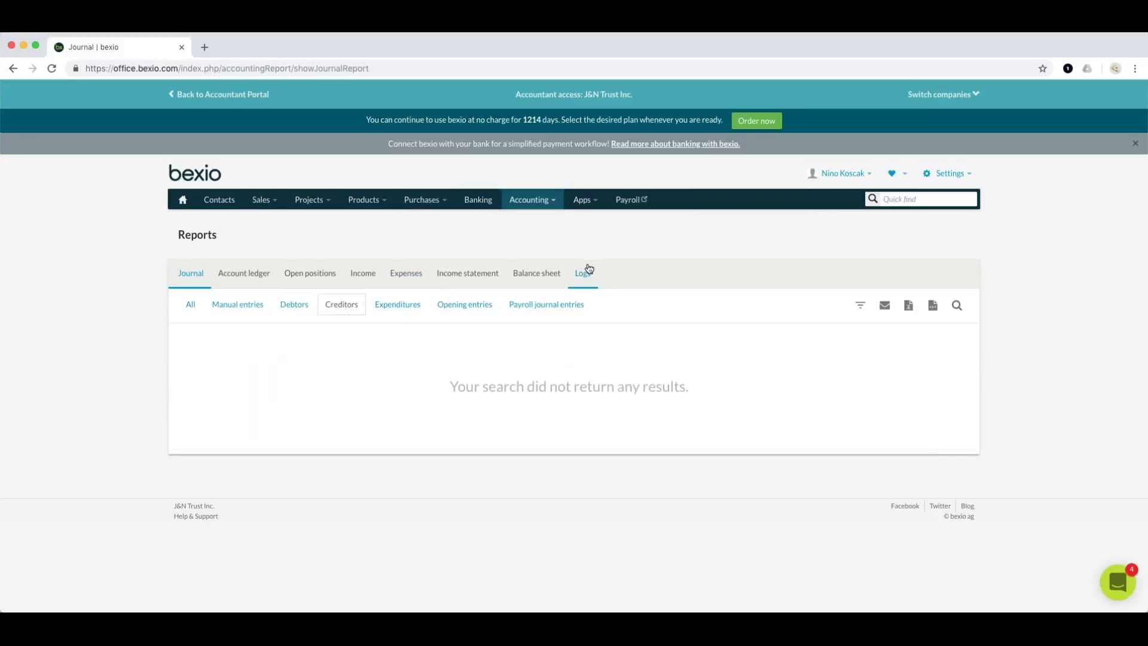
left_click(428, 205)
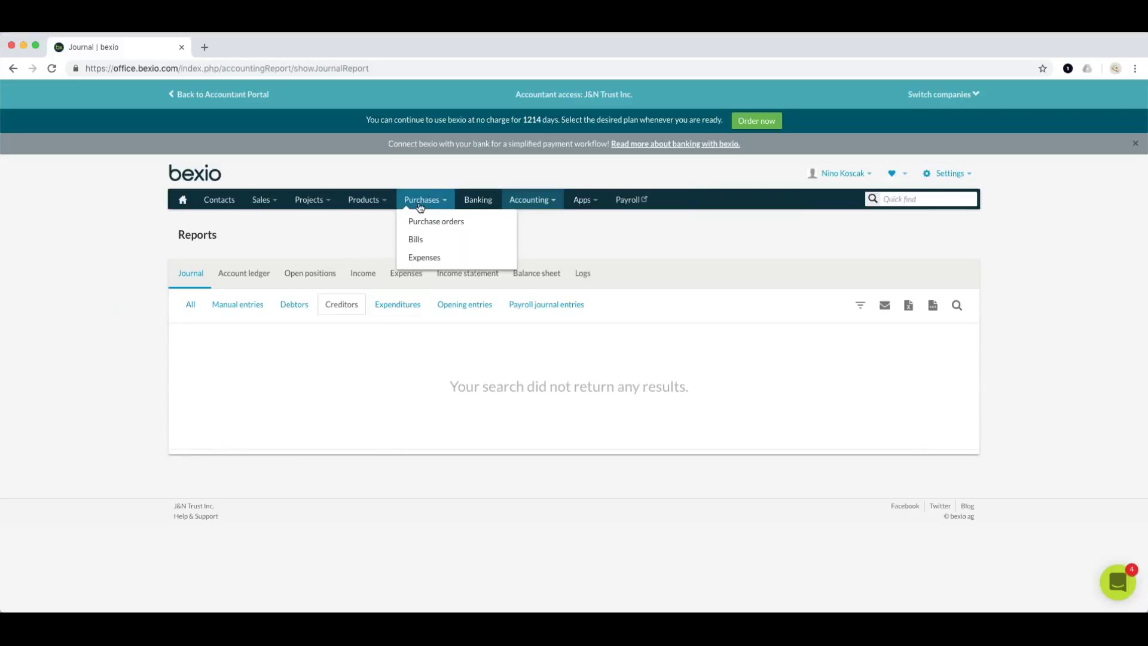
left_click(466, 314)
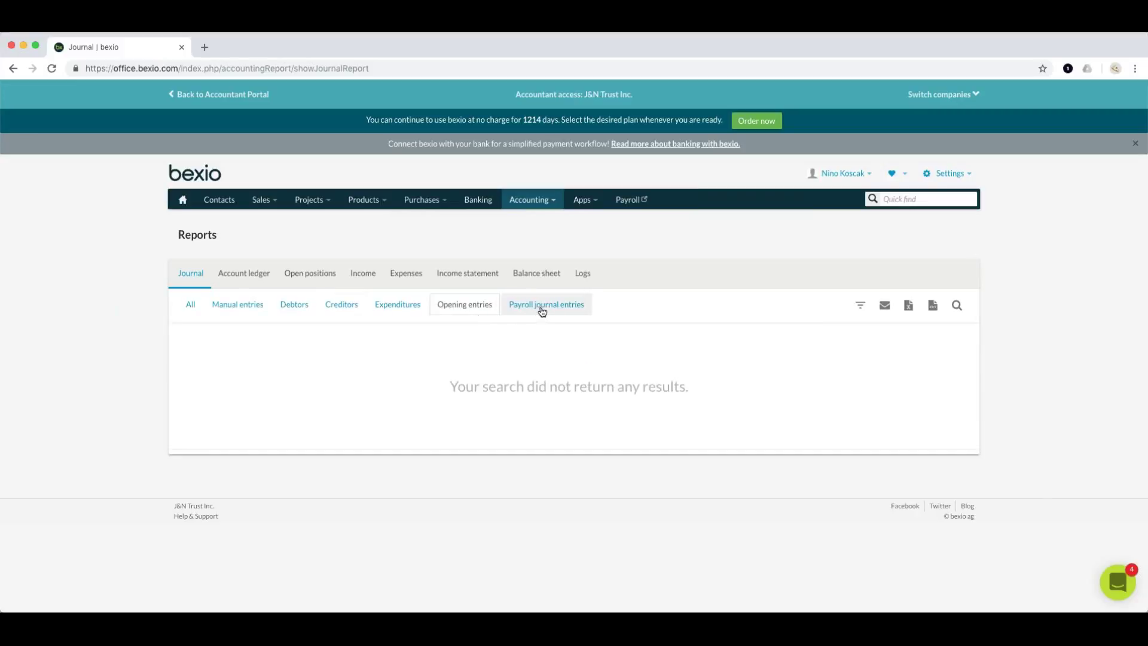
left_click(542, 310)
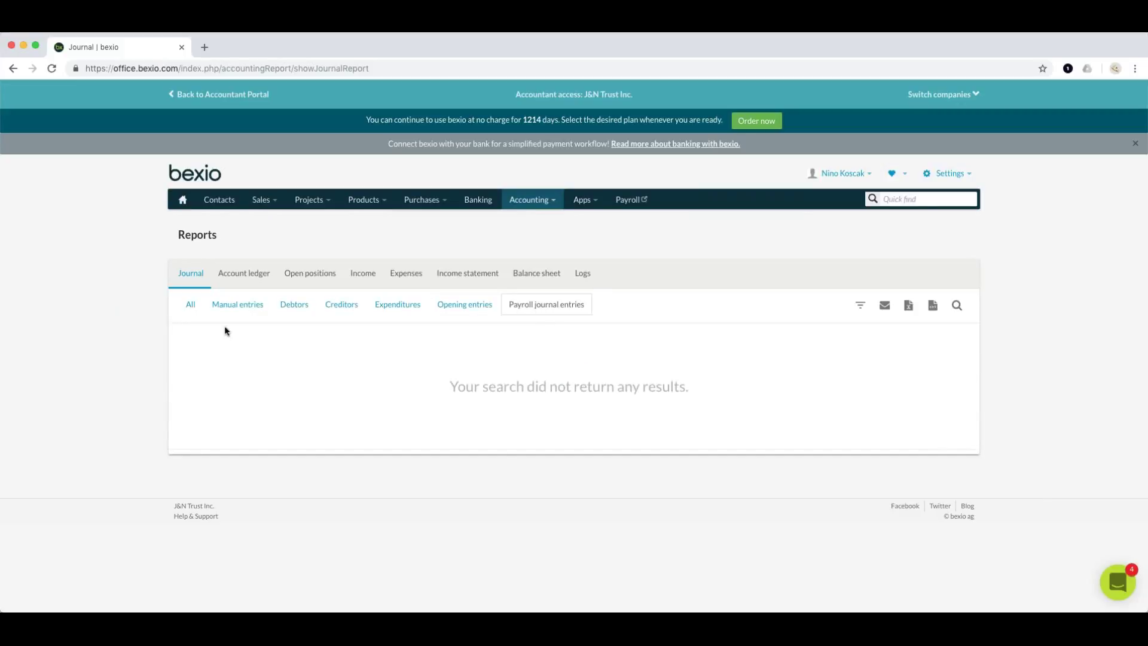
Step: Filter the account ledger to account 1020 (PostFinance AG) for 01/01/2018 - 31/12/2018 and review its entries
left_click(254, 283)
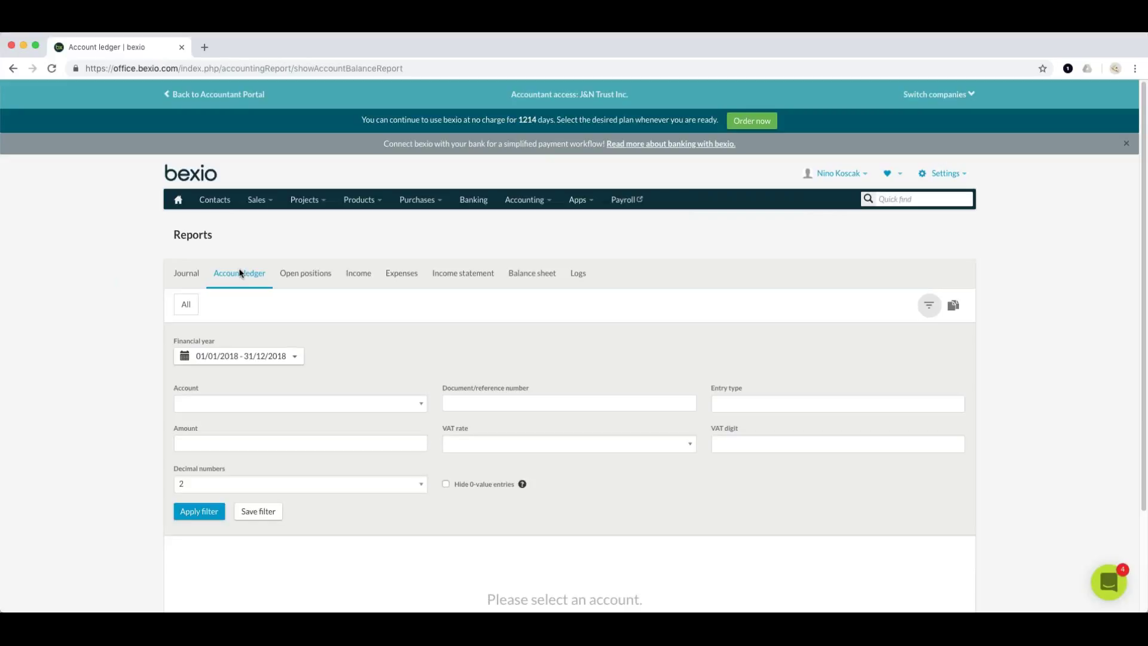
left_click(266, 356)
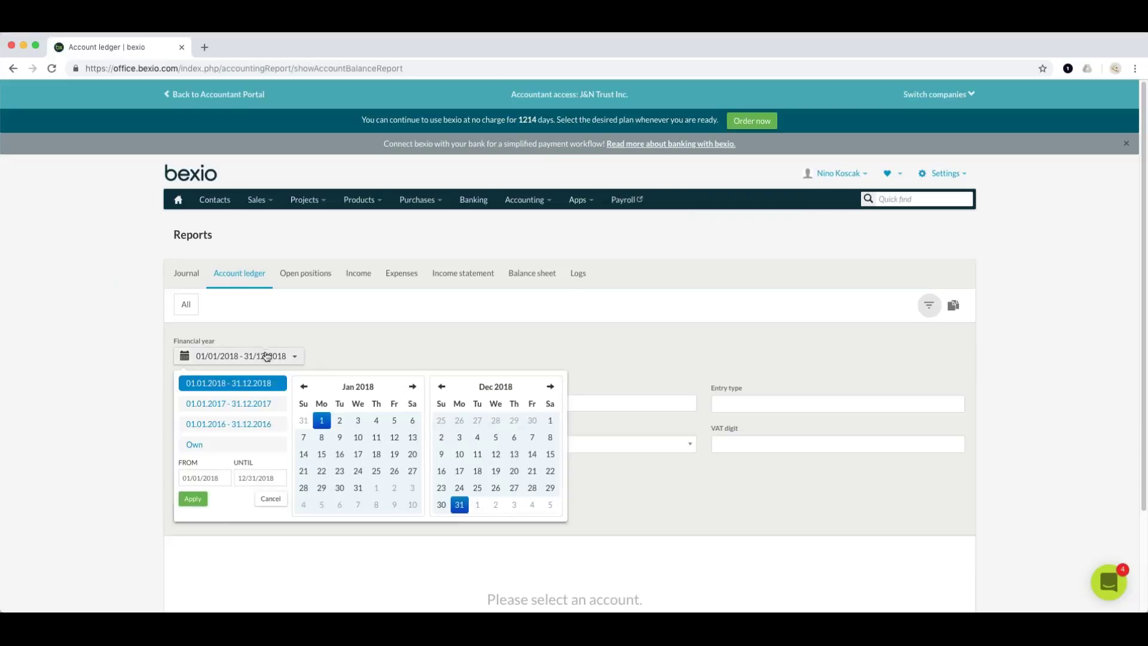
left_click(258, 386)
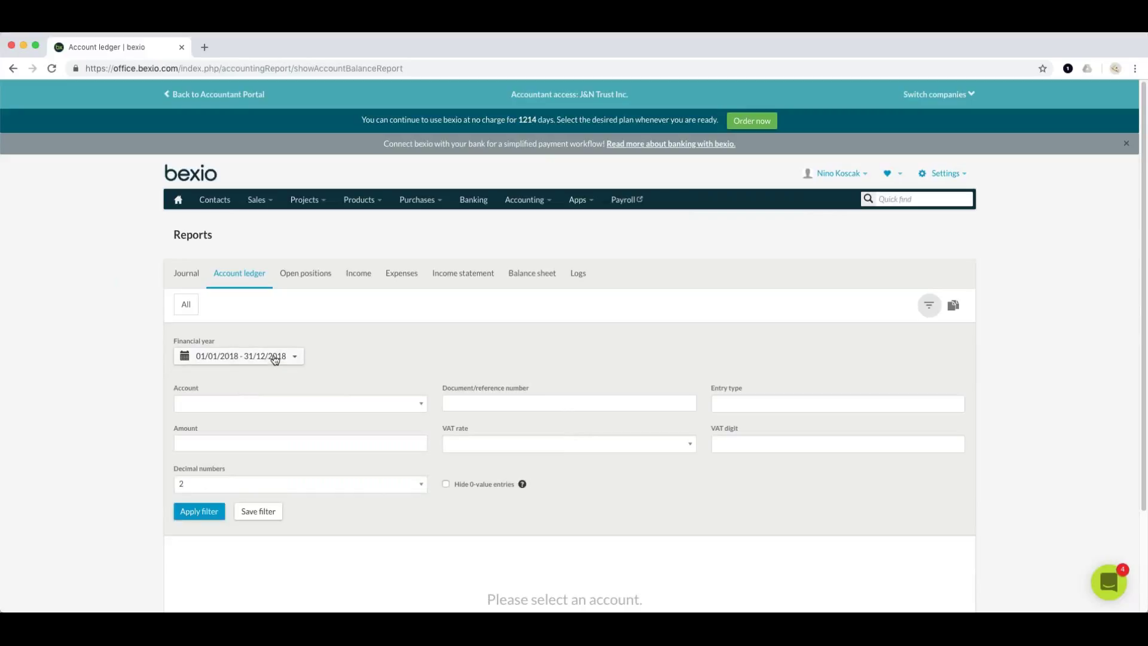
left_click(261, 409)
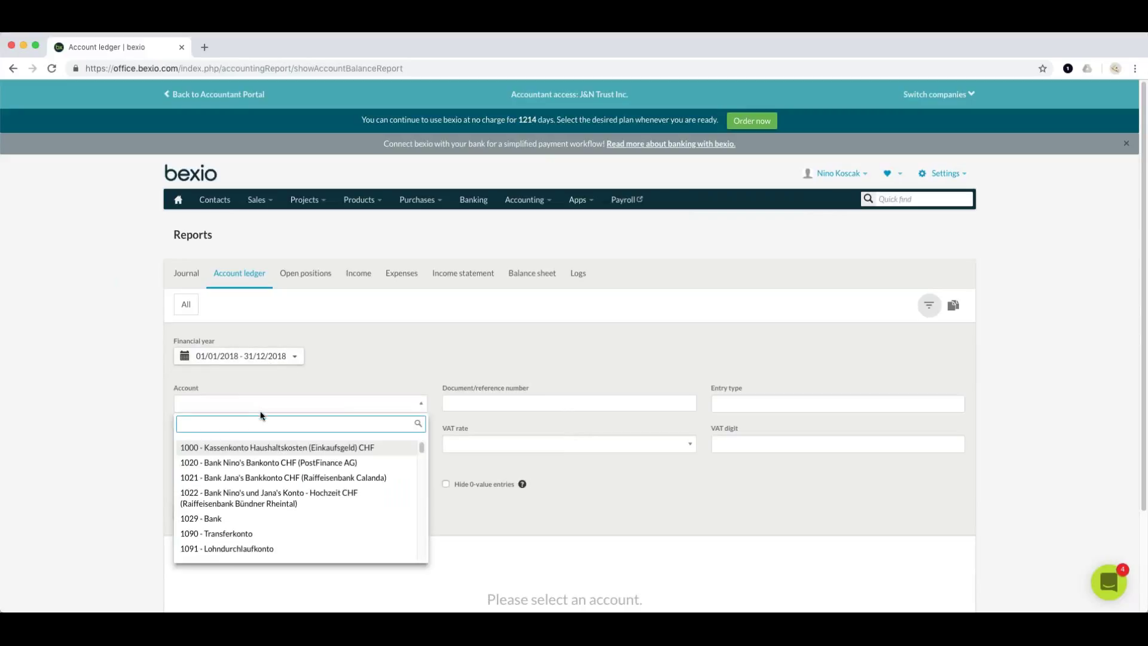
left_click(291, 464)
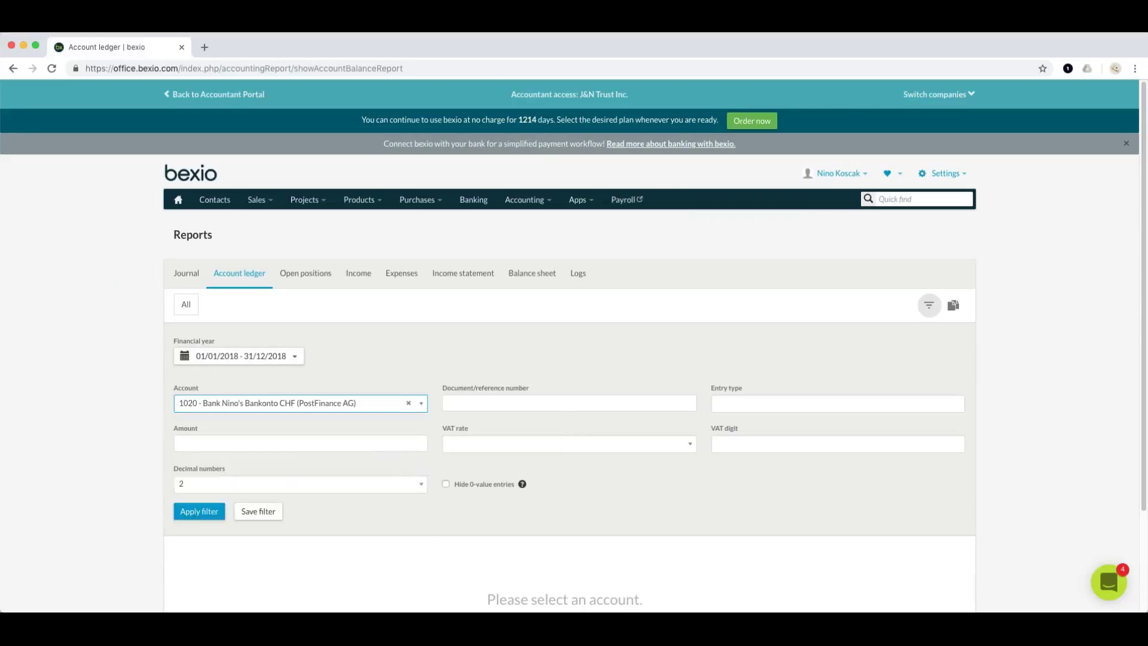
left_click(200, 513)
scroll(386, 514, "down", 3)
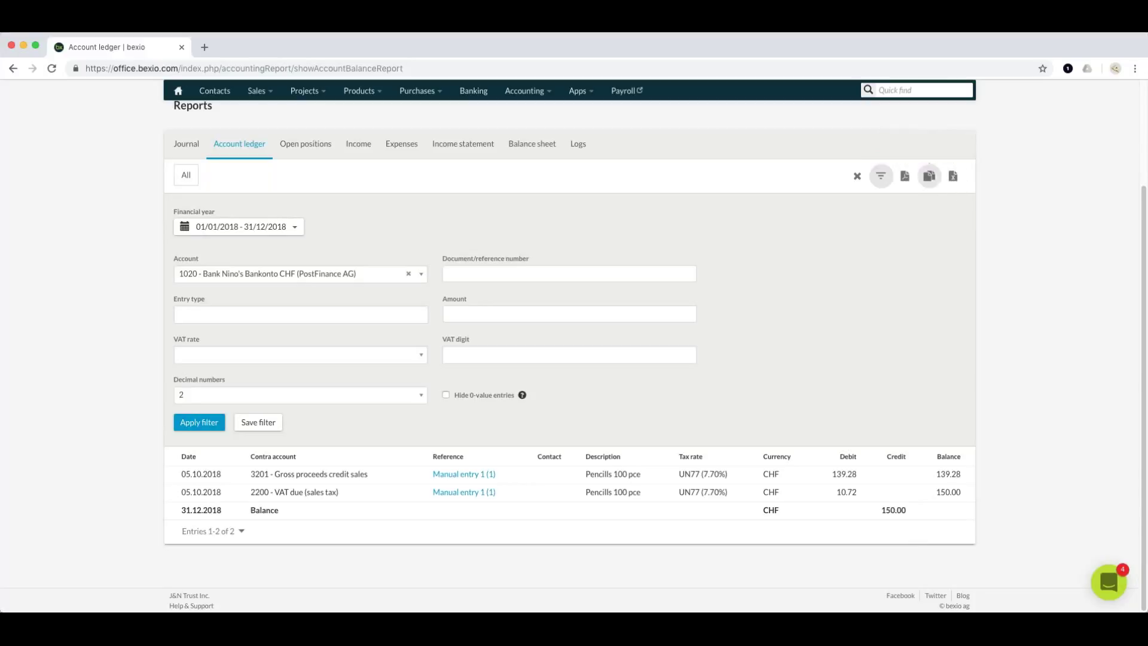
Step: Set the open positions report's effective date to 31.12.2018, review its download options, and view the income report
left_click(304, 150)
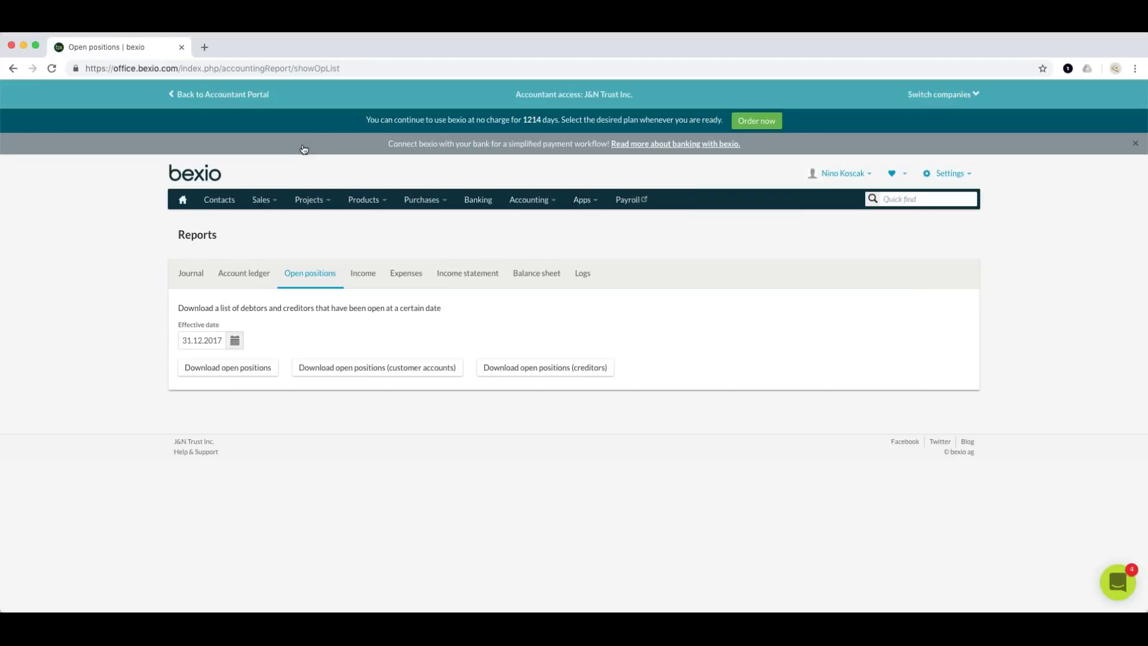
left_click(236, 346)
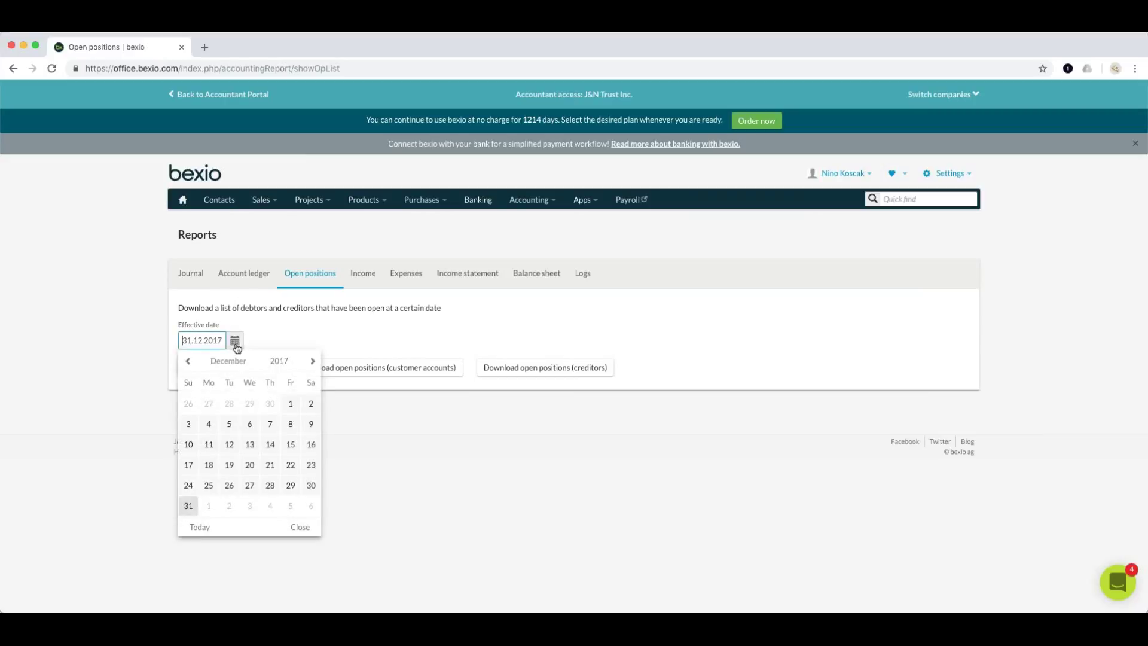
left_click(312, 360)
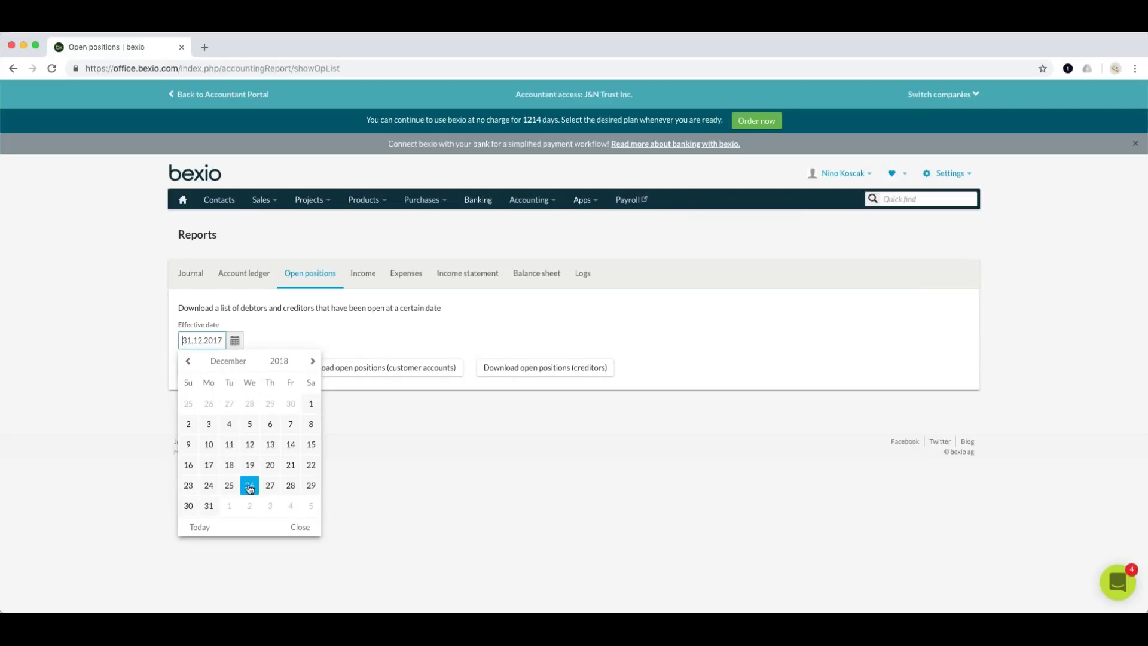
left_click(209, 505)
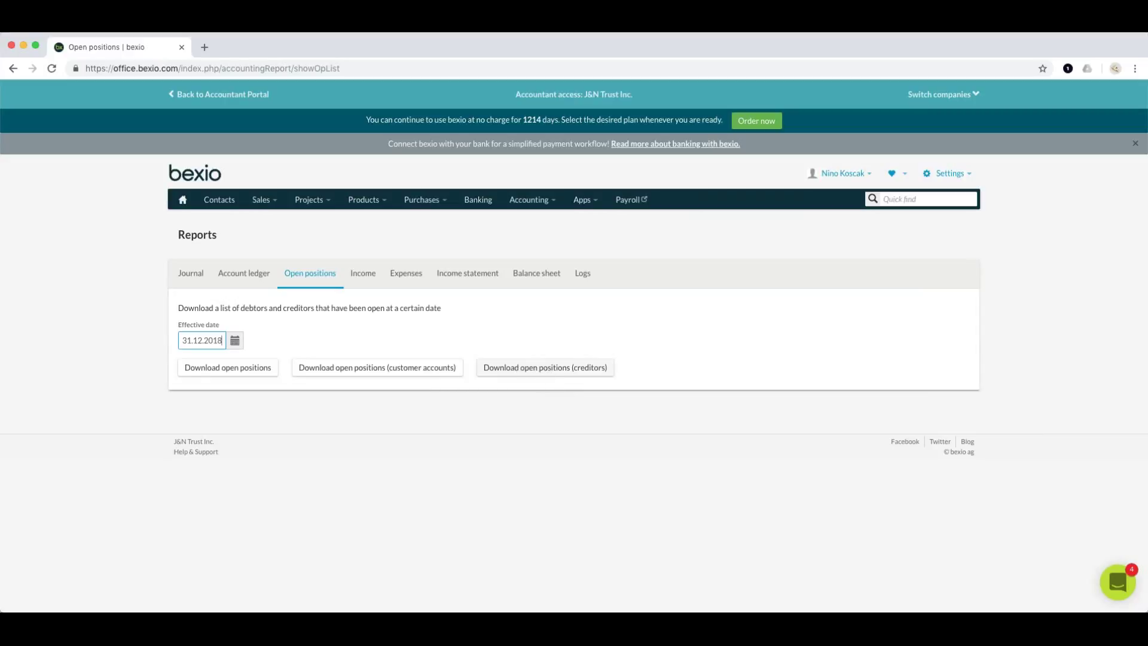
left_click(366, 276)
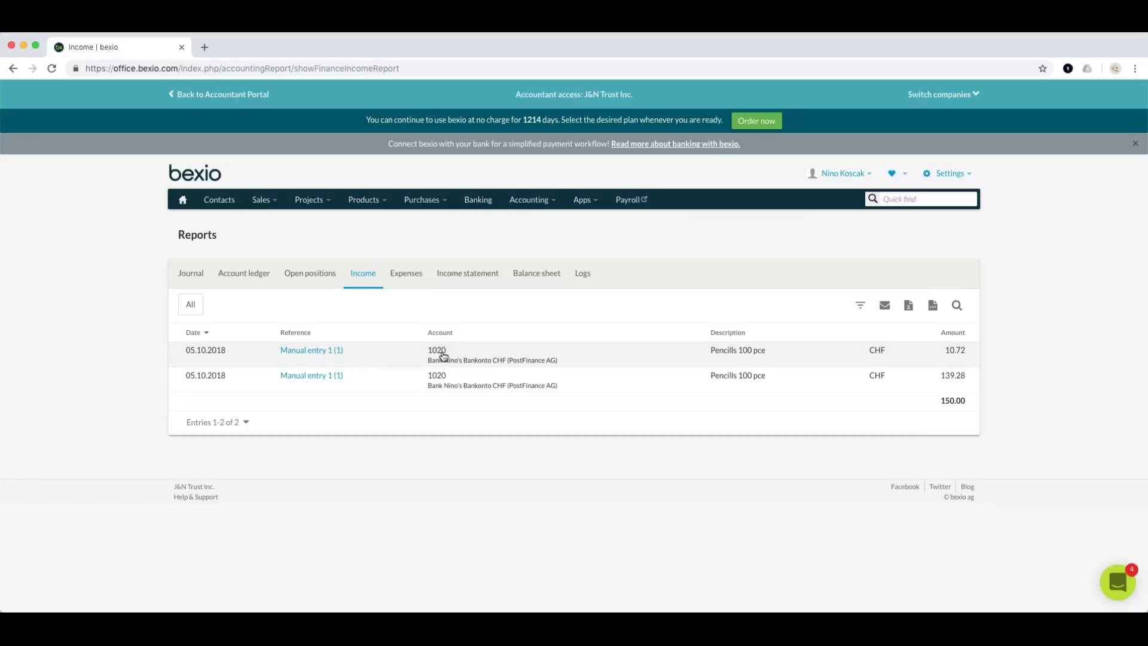
Step: Open the settings overview in a new browser tab and view the account groups in the accounting settings
left_click(949, 174)
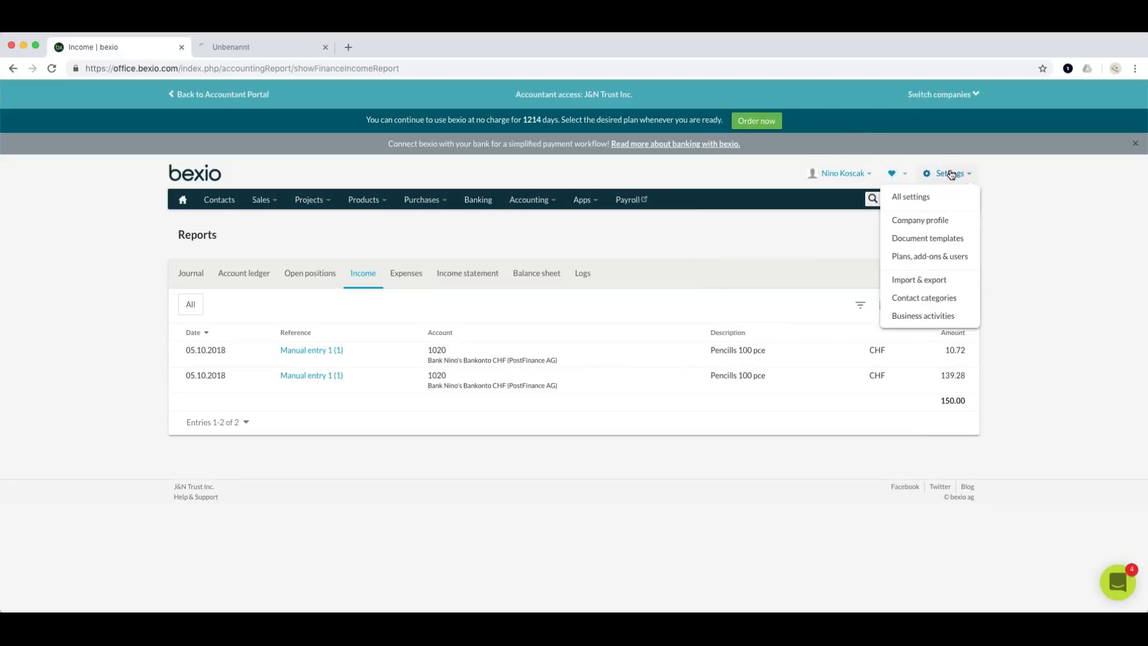
left_click(232, 48)
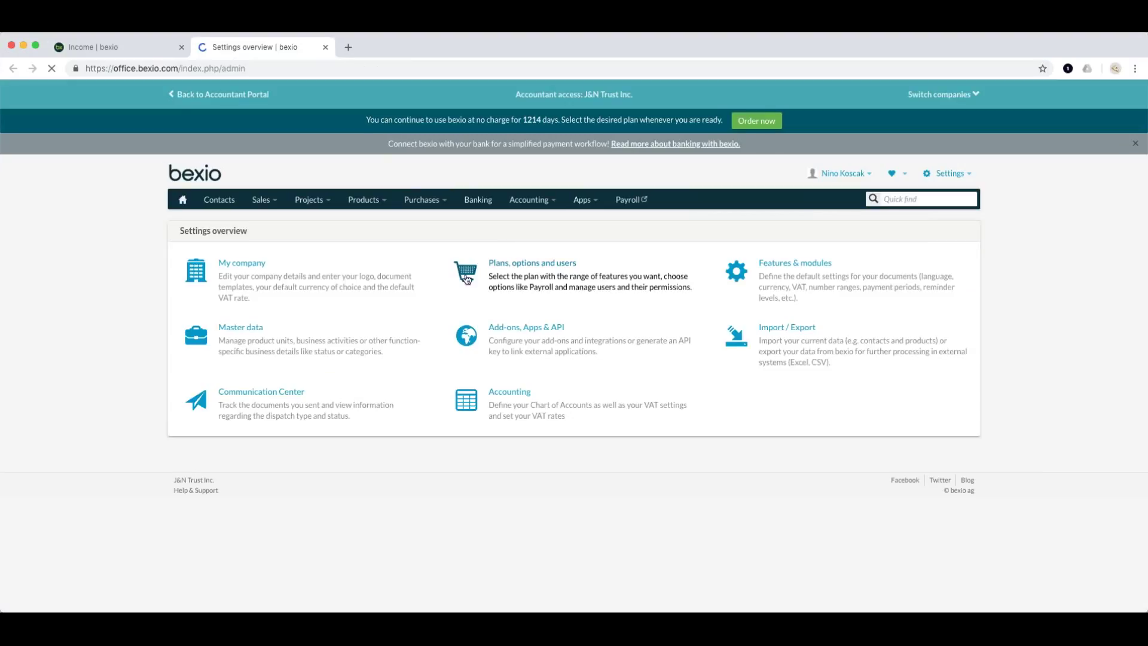
left_click(501, 401)
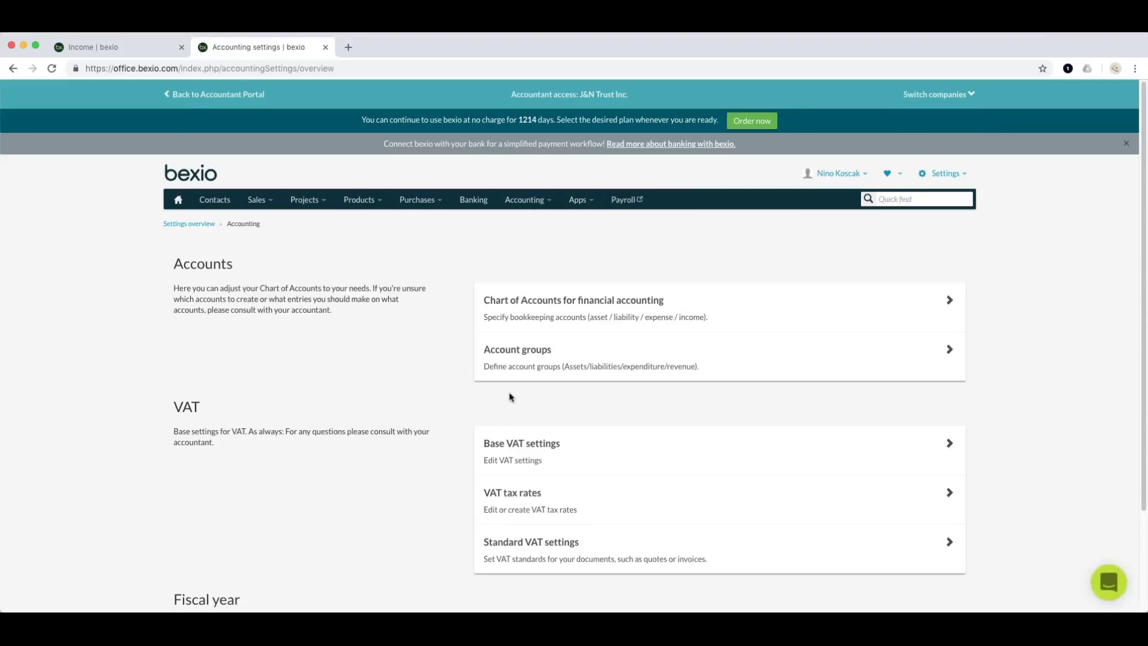
left_click(542, 357)
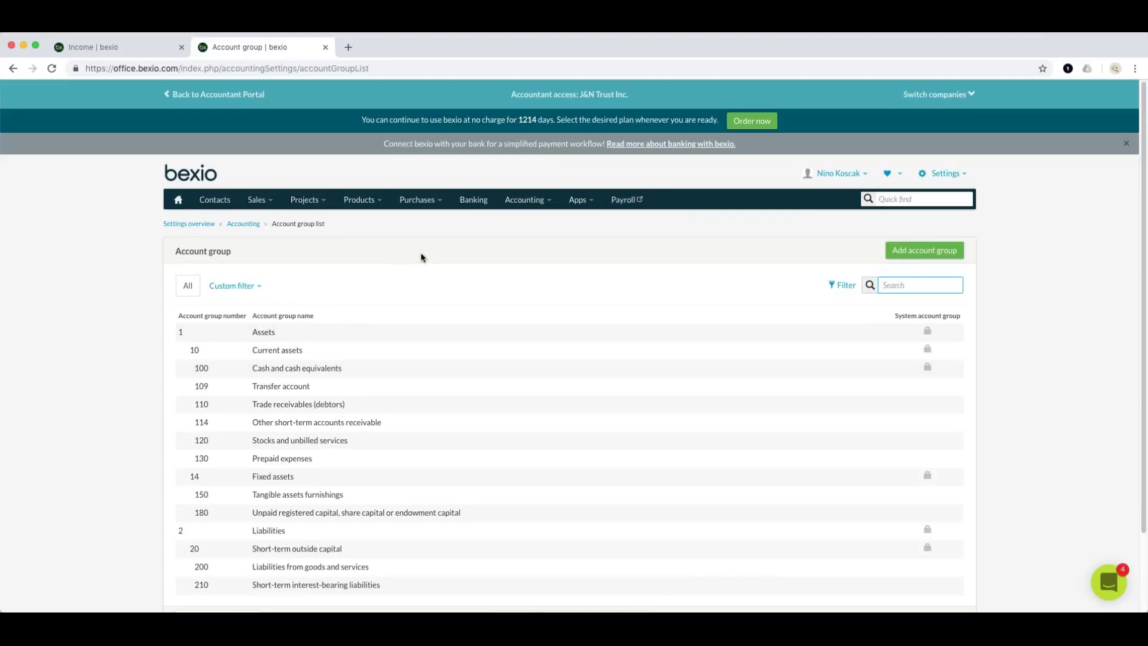
Step: Go back from the account group list to the accounting reports, showing the journal with all entries
left_click(531, 200)
mouse_move(584, 207)
mouse_move(524, 203)
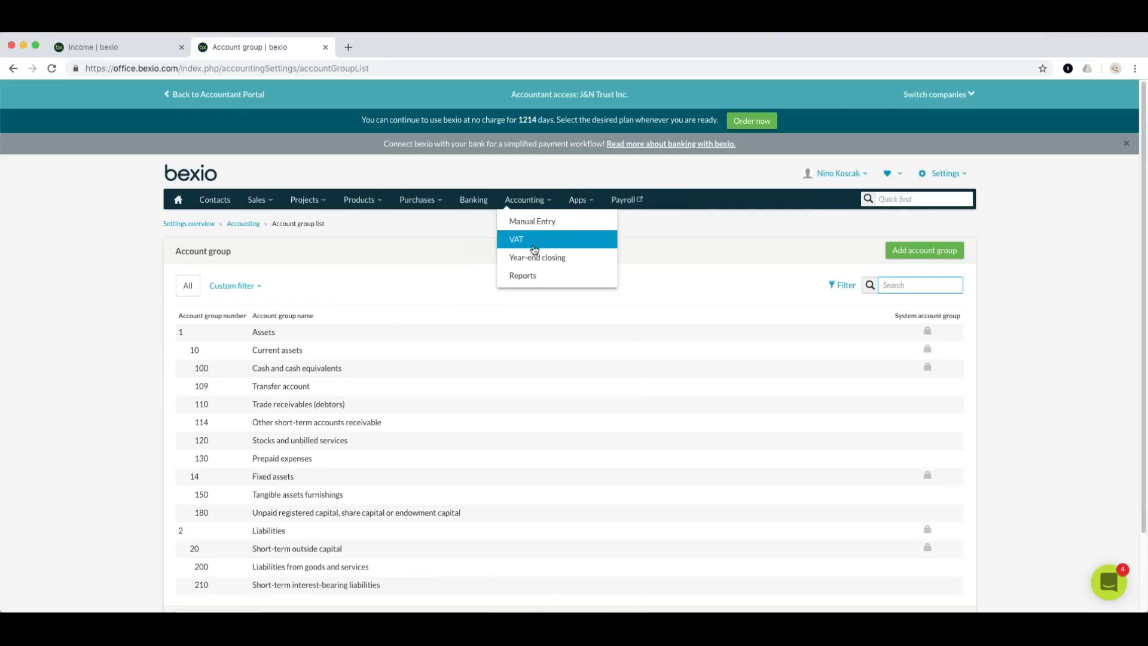
left_click(525, 276)
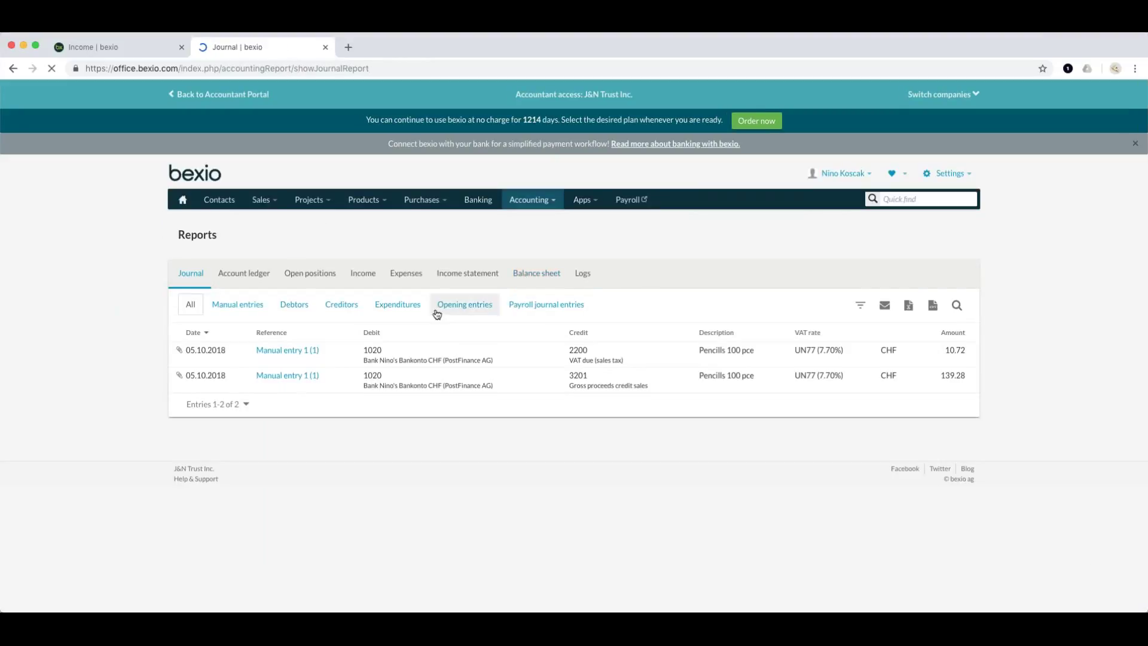
Step: View the expenses report, followed by the income statement with its operating income and cost sections
left_click(405, 276)
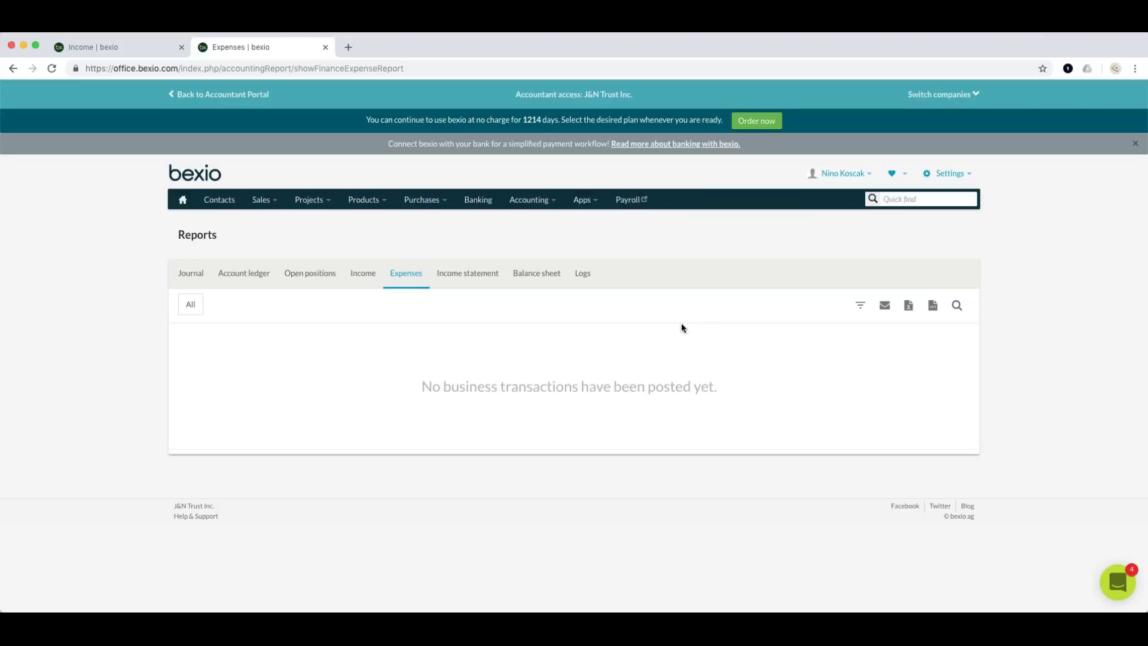
left_click(460, 275)
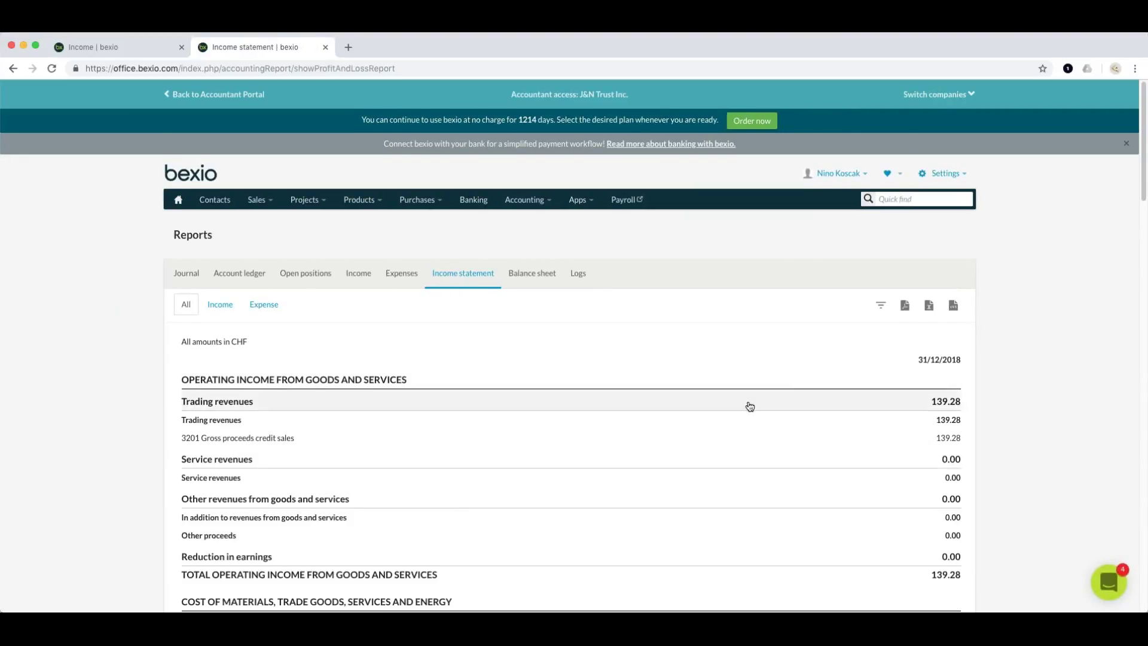
scroll(748, 404, "down", 2)
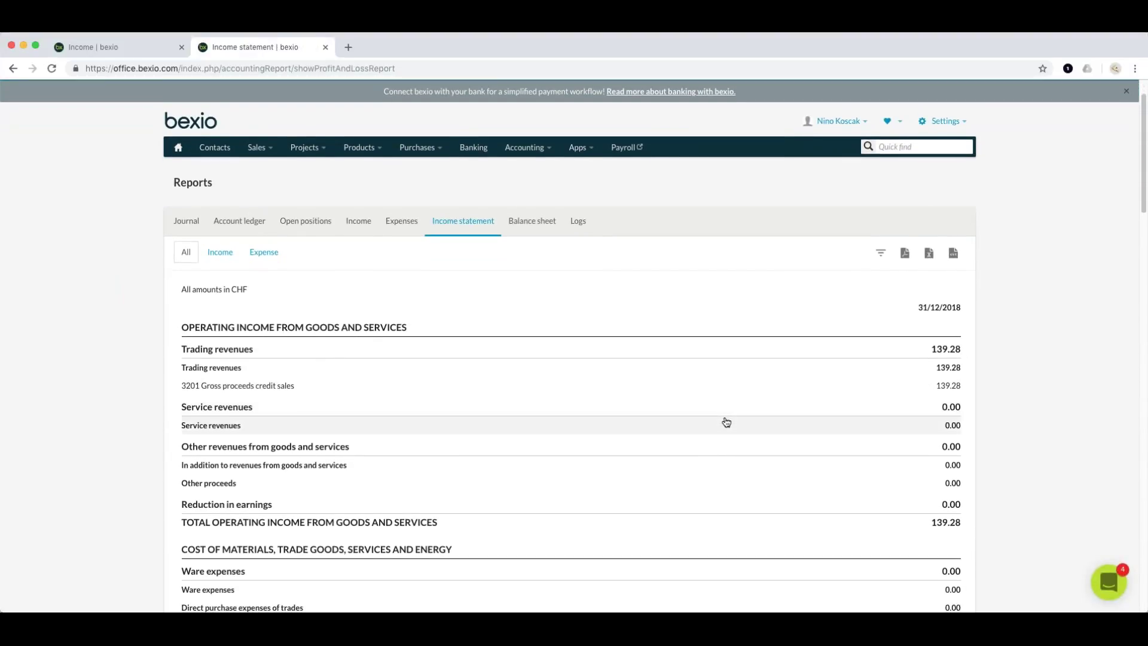
scroll(725, 418, "down", 1)
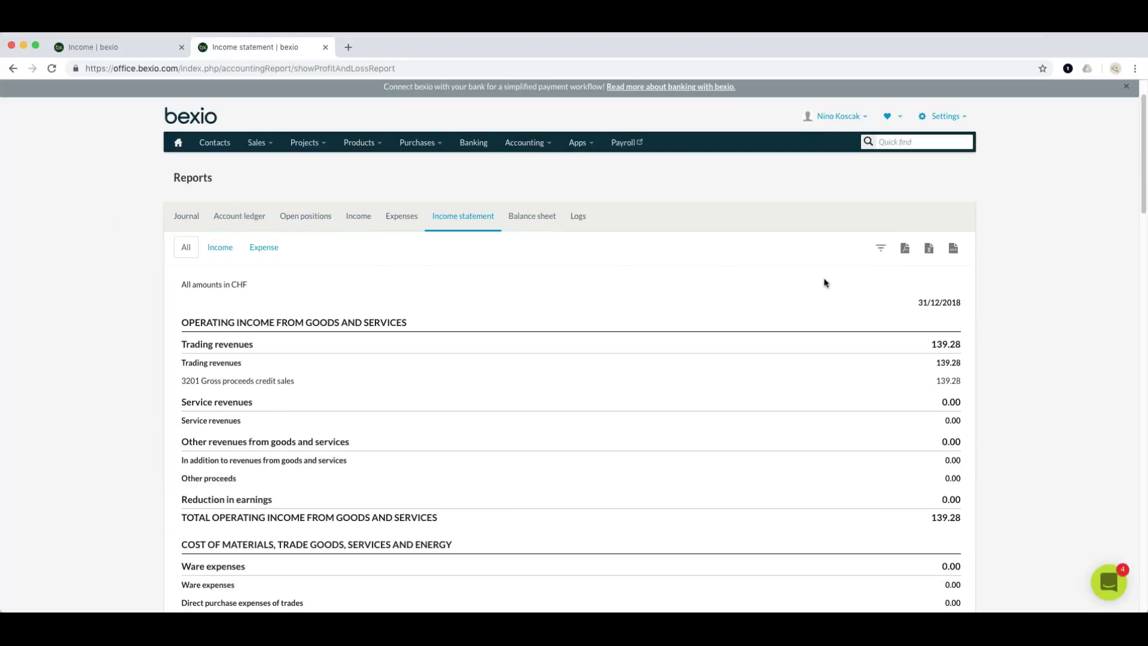
Step: Filter the income statement to the financial year 01/01/2017 - 31/12/2017 and review the resulting report
left_click(882, 254)
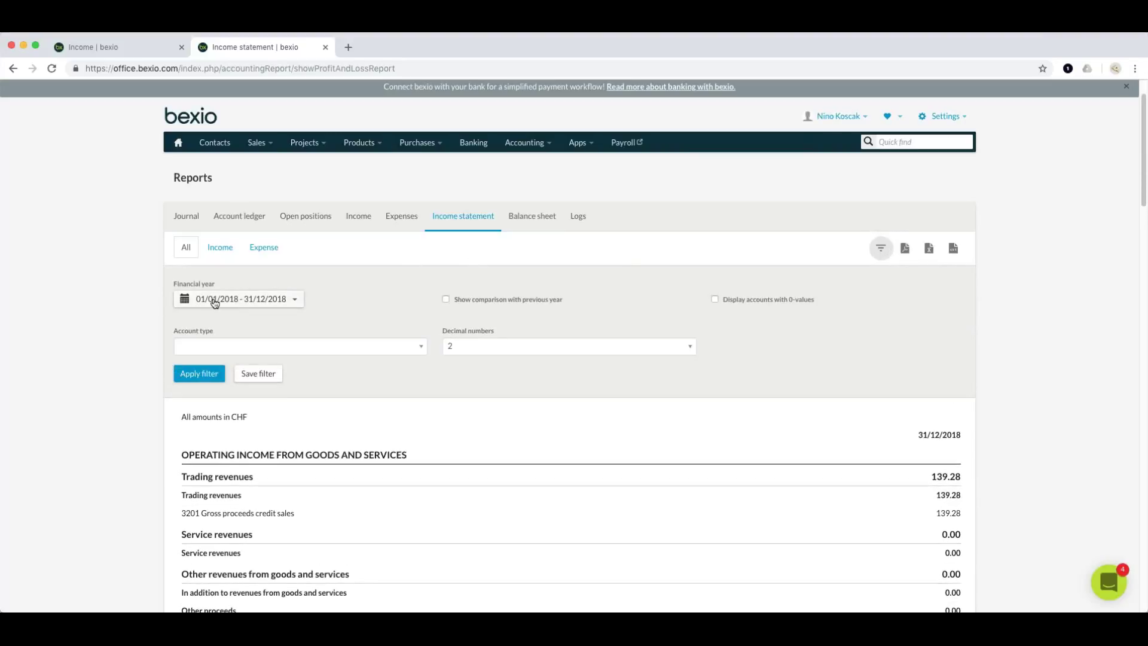
left_click(214, 303)
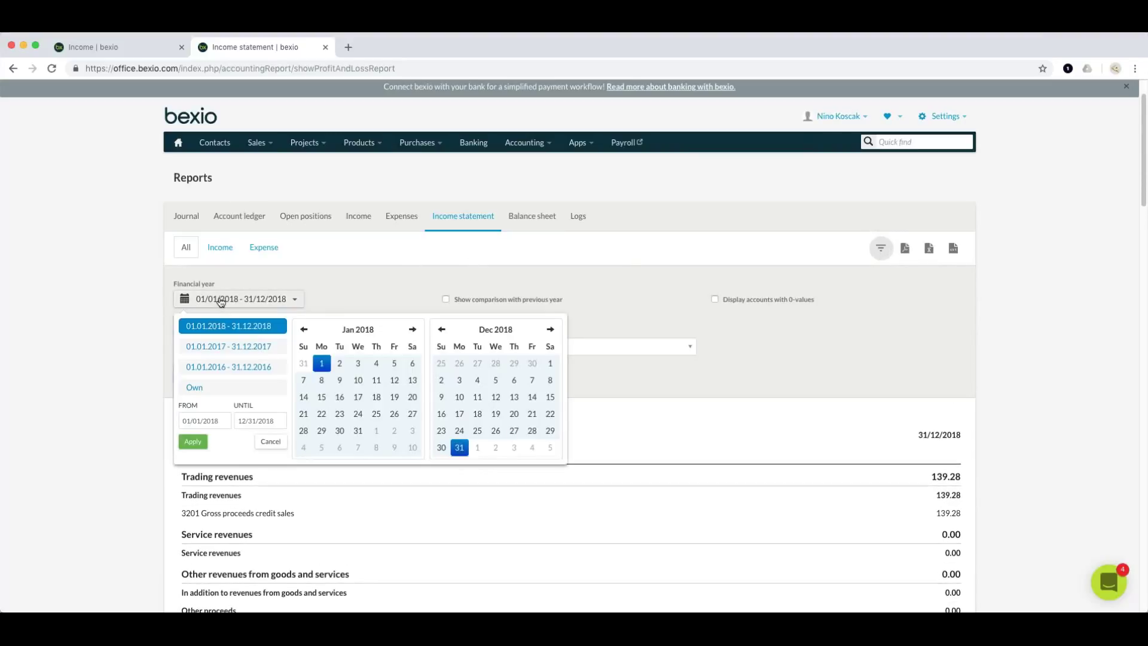
left_click(245, 348)
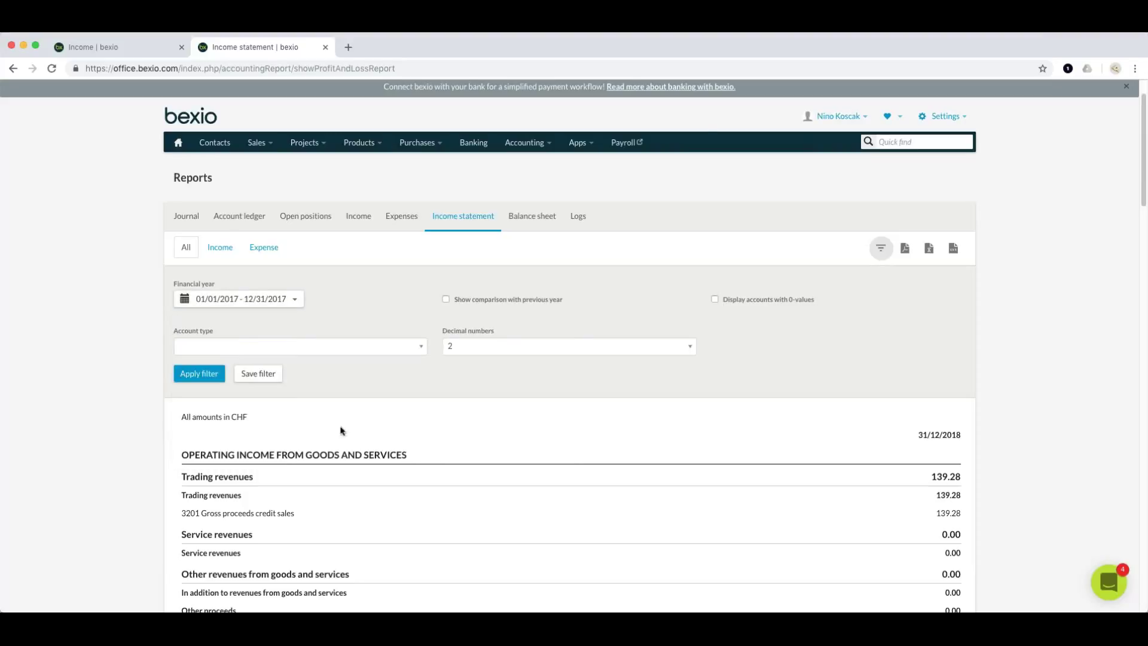
left_click(187, 375)
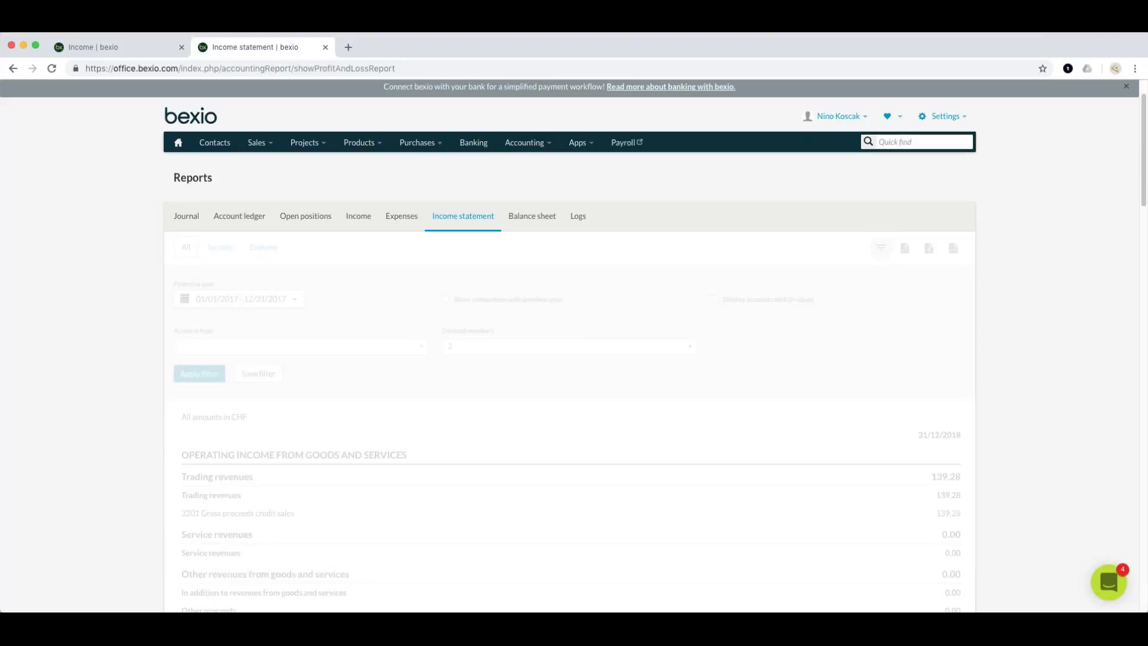
scroll(474, 440, "down", 5)
scroll(474, 440, "down", 15)
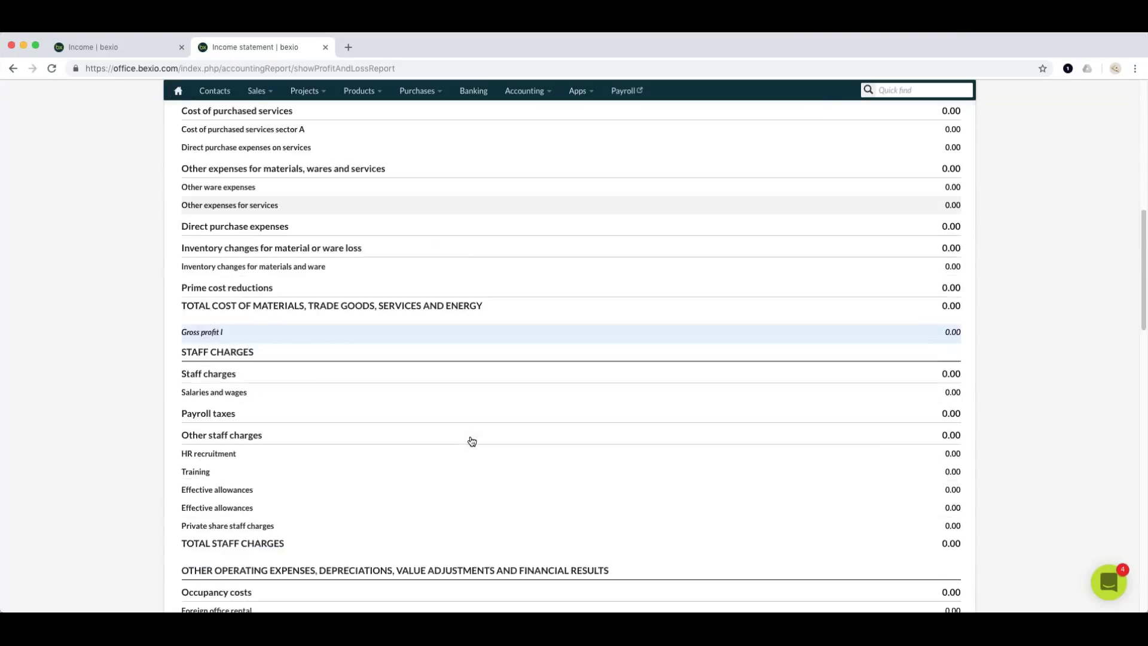
scroll(472, 452, "up", 8)
scroll(472, 452, "up", 10)
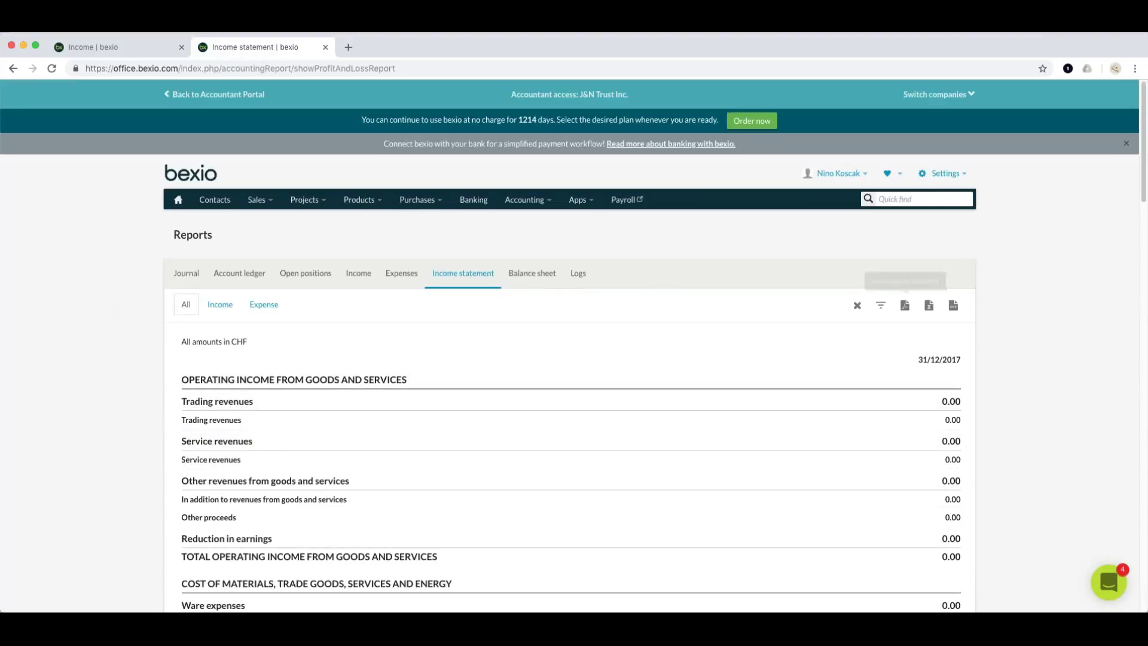
Step: Review the income statement's account type and decimal number filter options, and reapply the filter
left_click(880, 305)
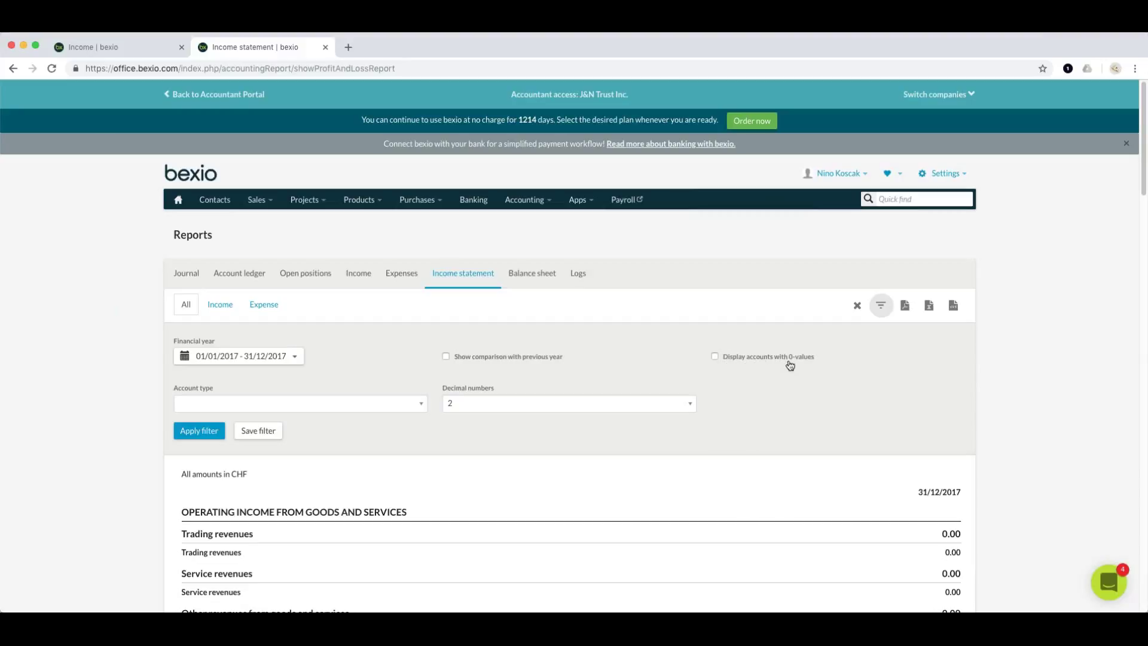
left_click(363, 406)
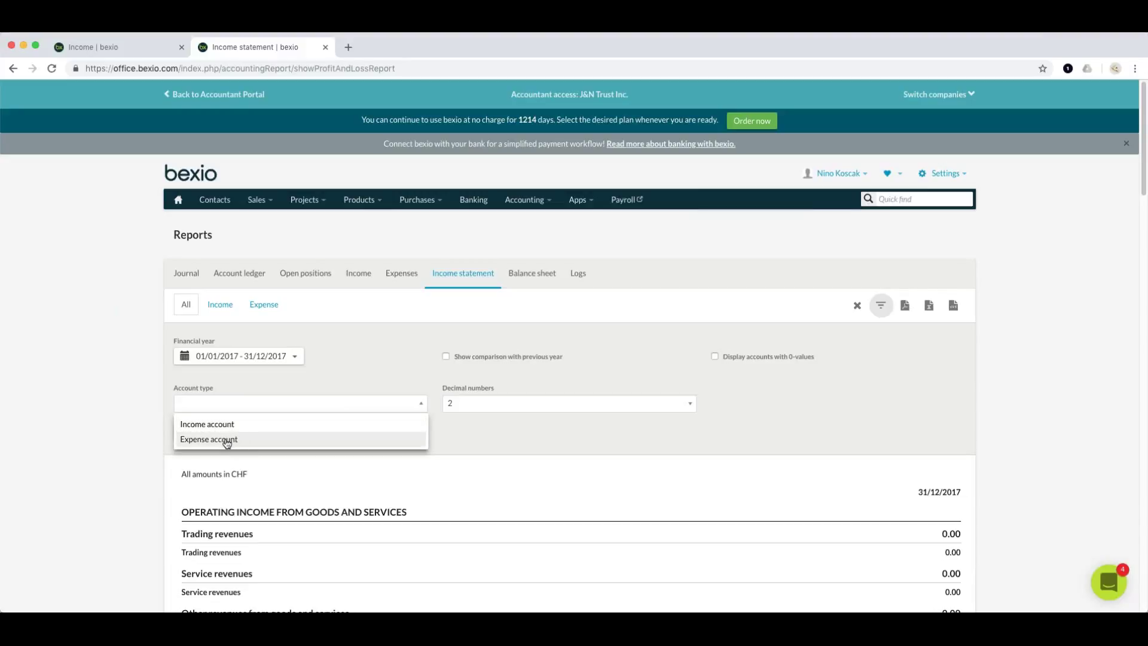
left_click(535, 428)
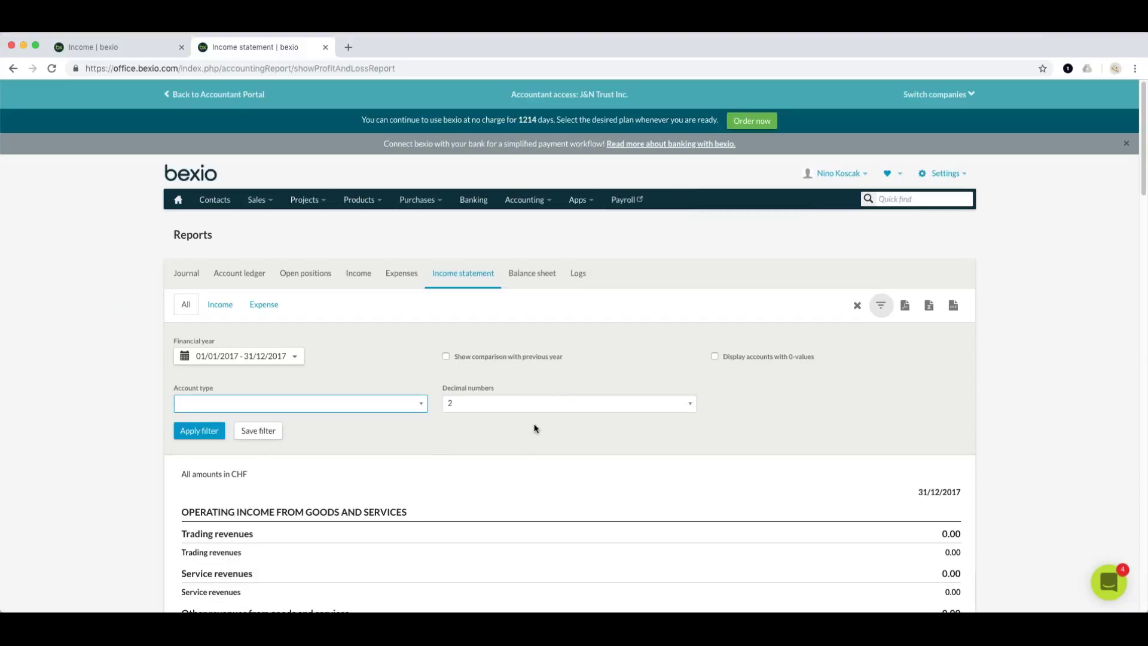
left_click(499, 404)
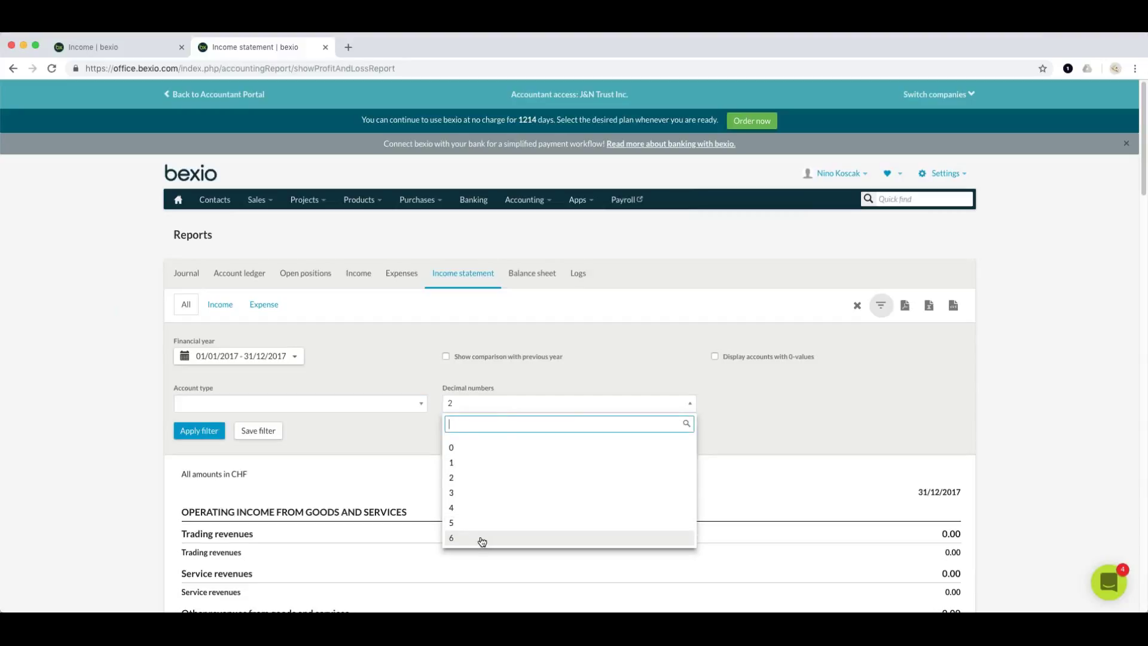
left_click(190, 433)
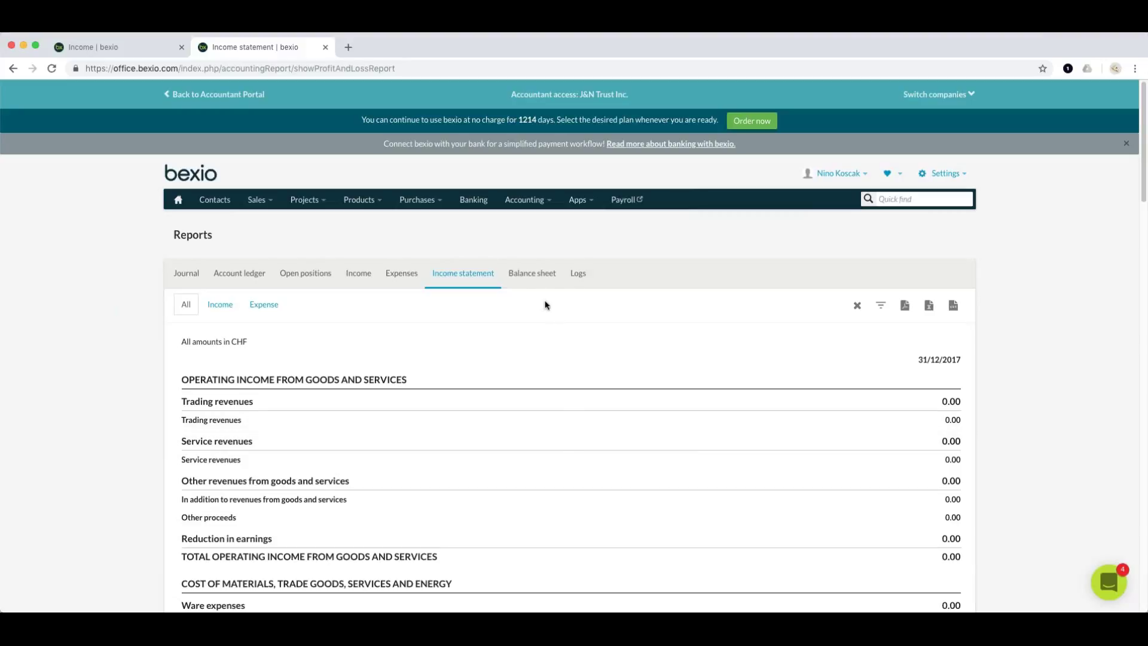
Step: Review the balance sheet with its account type filter options, and view the accounting logs
left_click(523, 278)
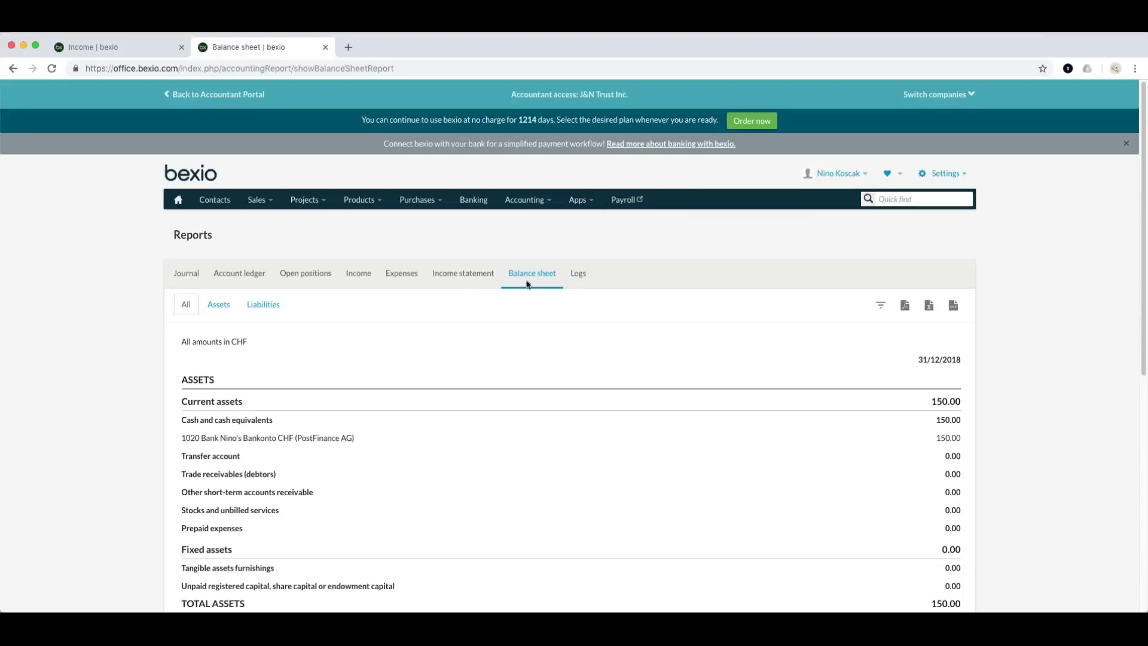
scroll(558, 453, "down", 2)
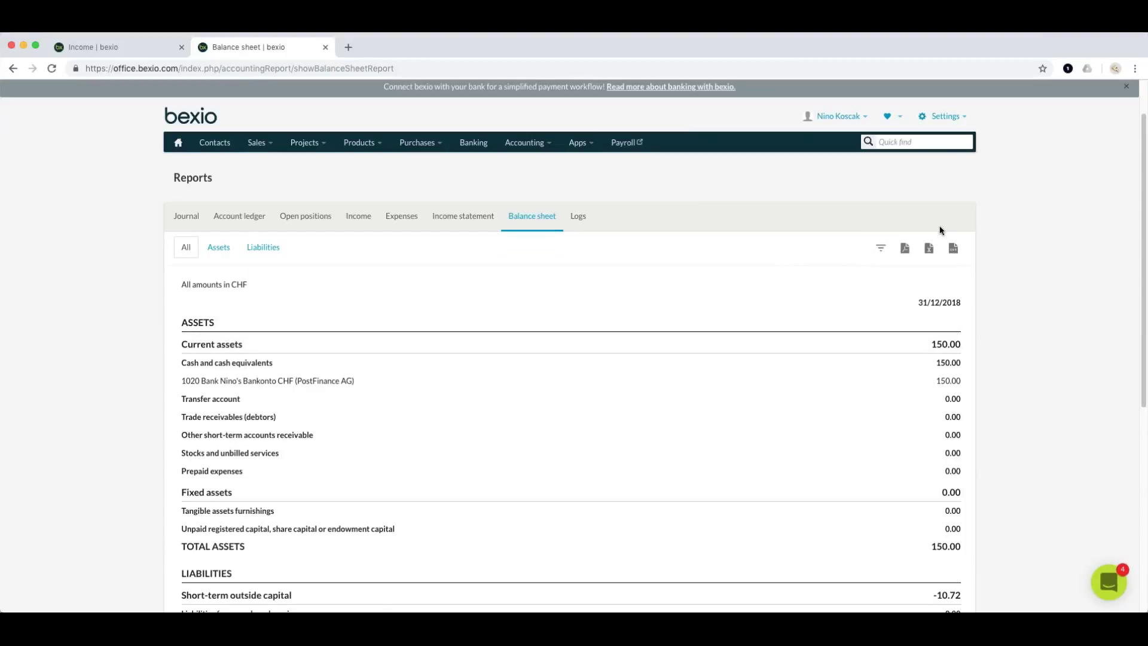
left_click(880, 248)
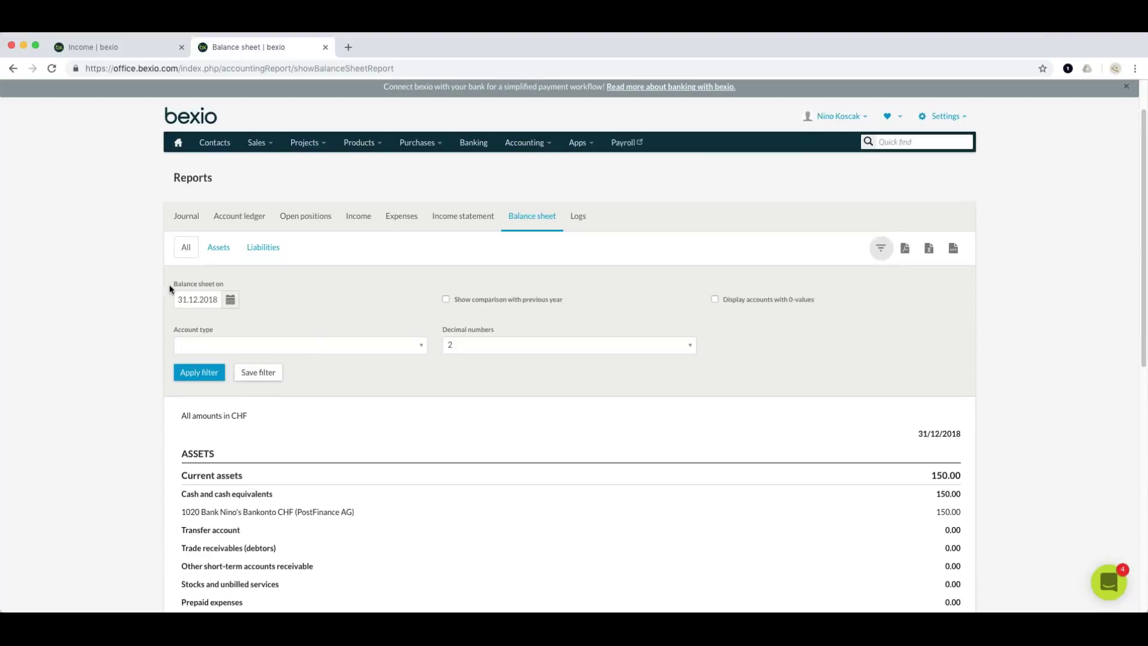
left_click(213, 352)
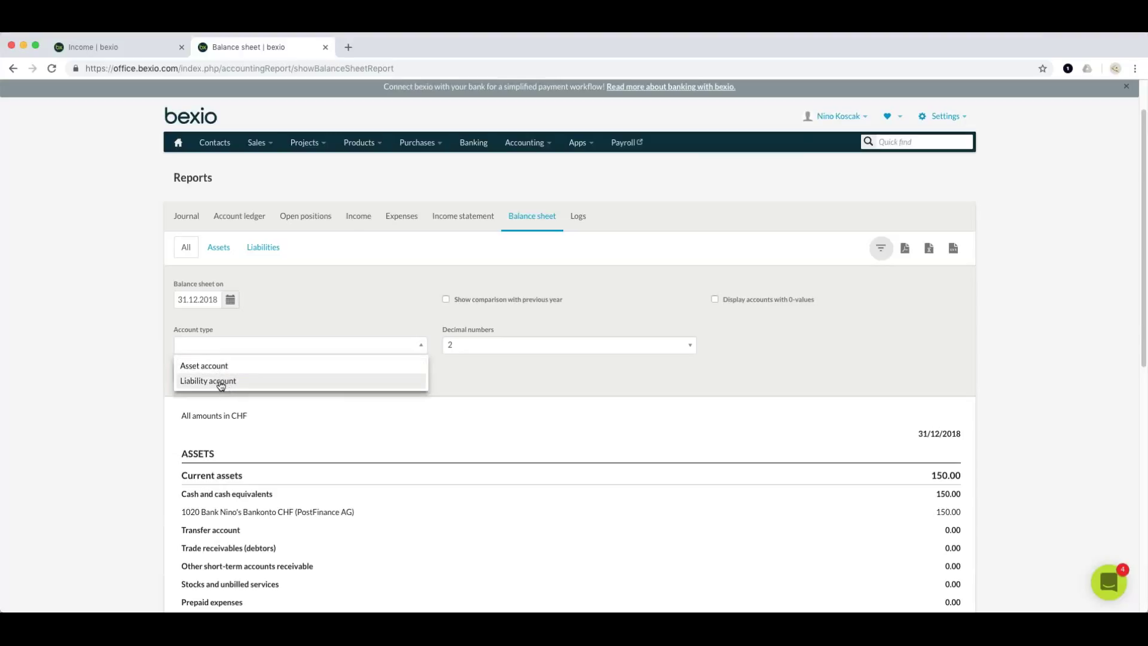
left_click(604, 373)
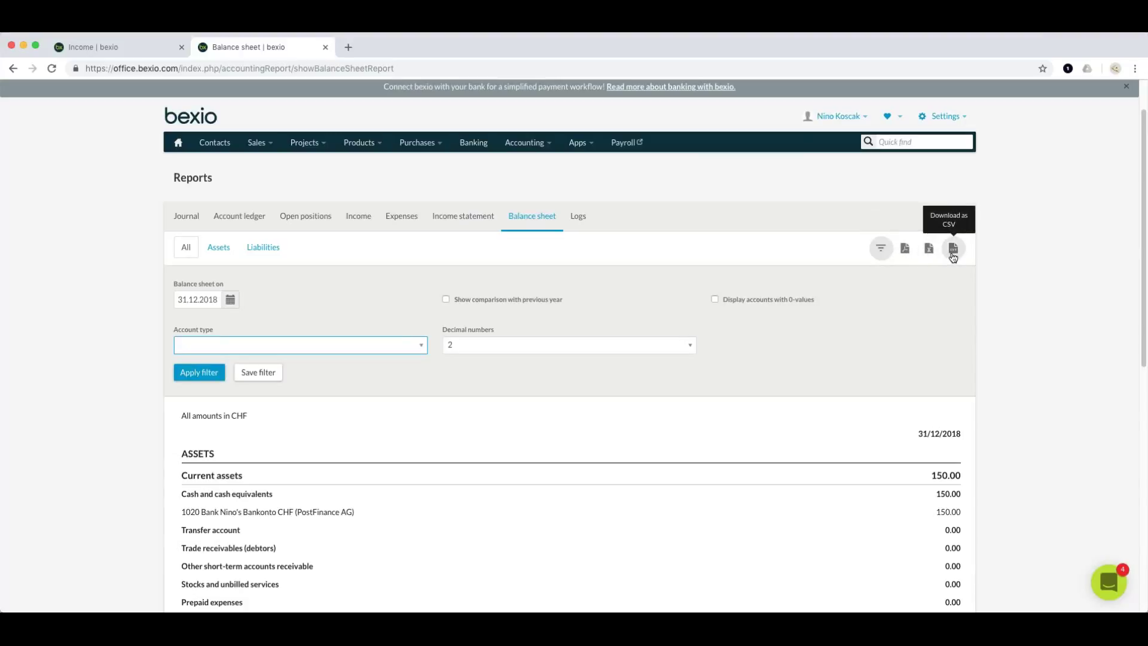
left_click(579, 223)
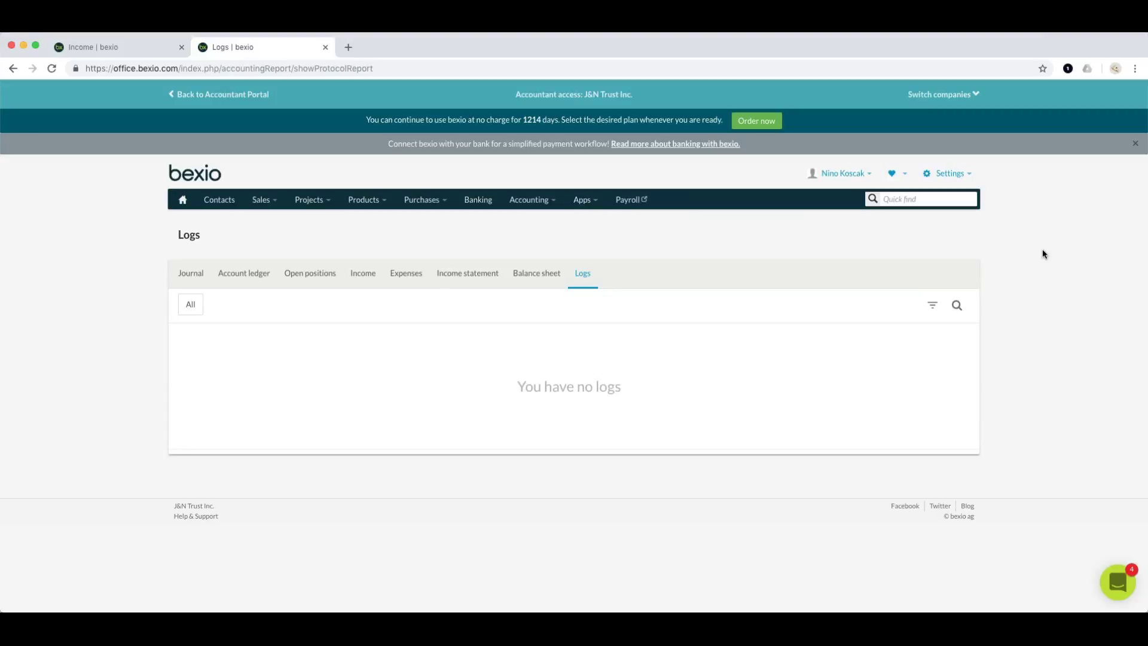
Step: Open the accountant invitation form in the plans, add-ons and users settings, ready for the accountant's email address
mouse_move(965, 174)
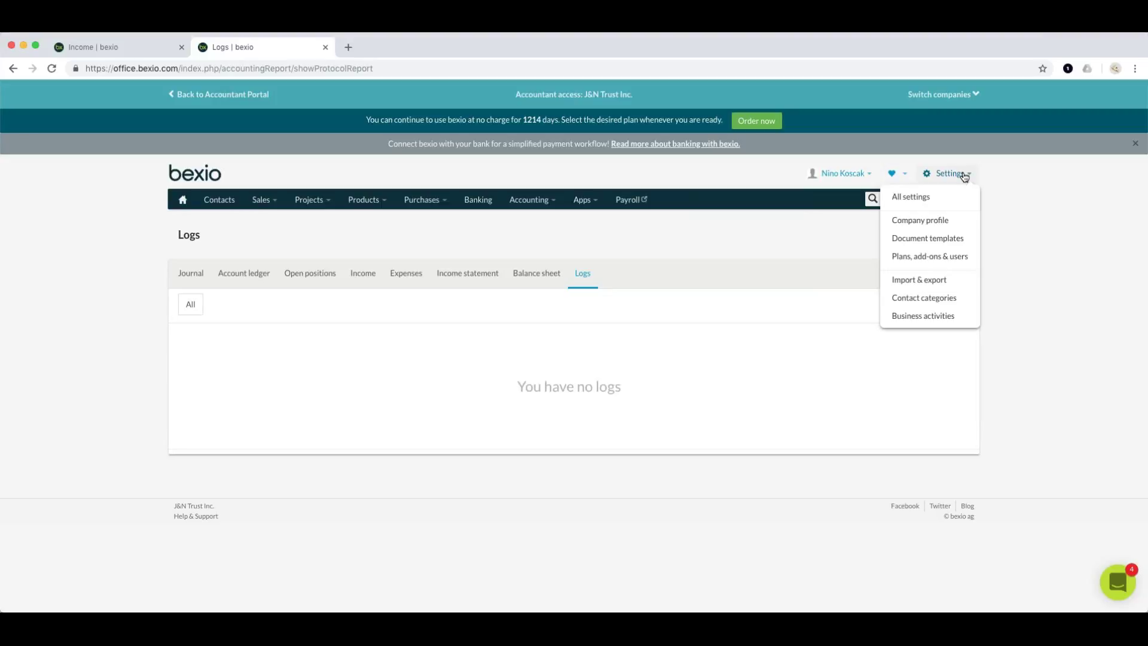
left_click(937, 259)
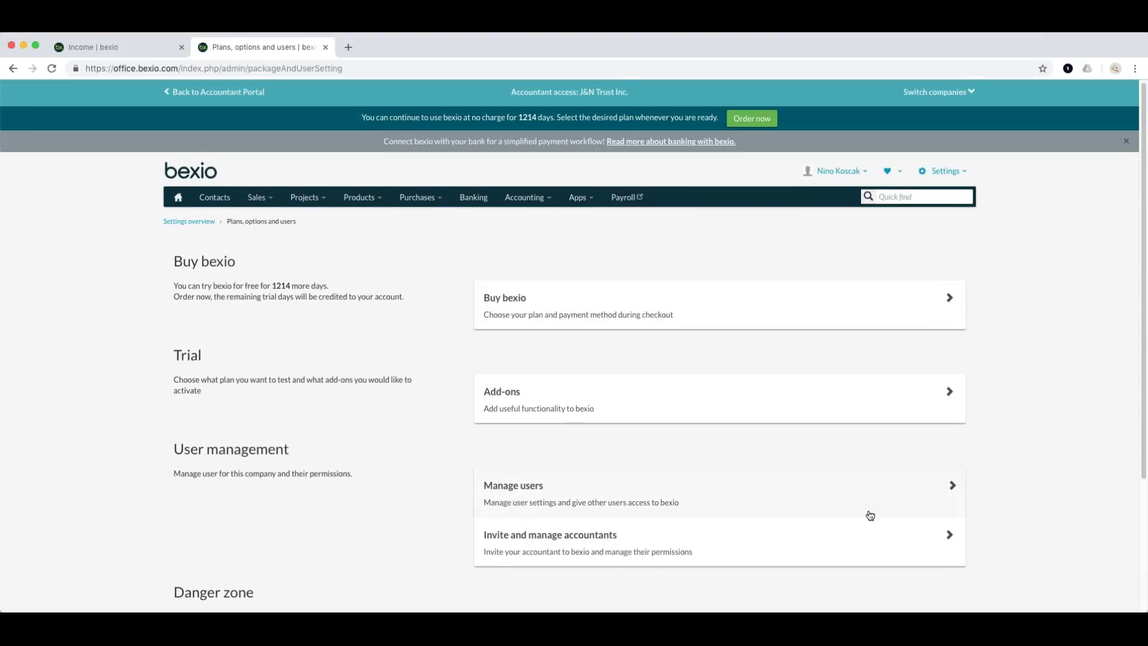
scroll(866, 512, "down", 1)
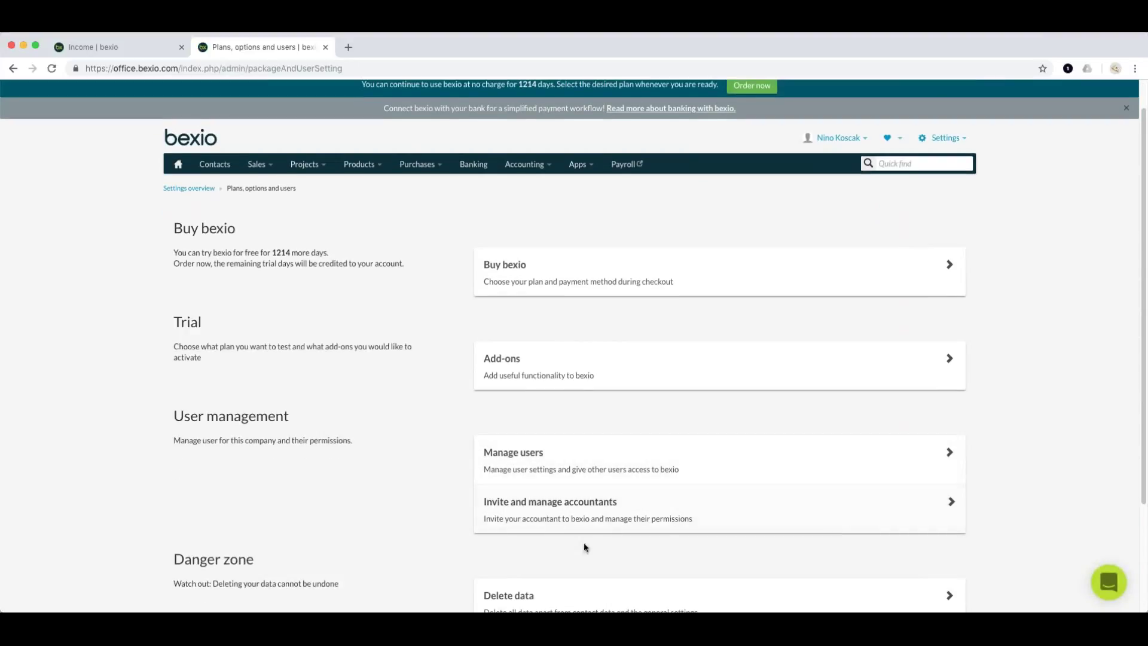
left_click(495, 518)
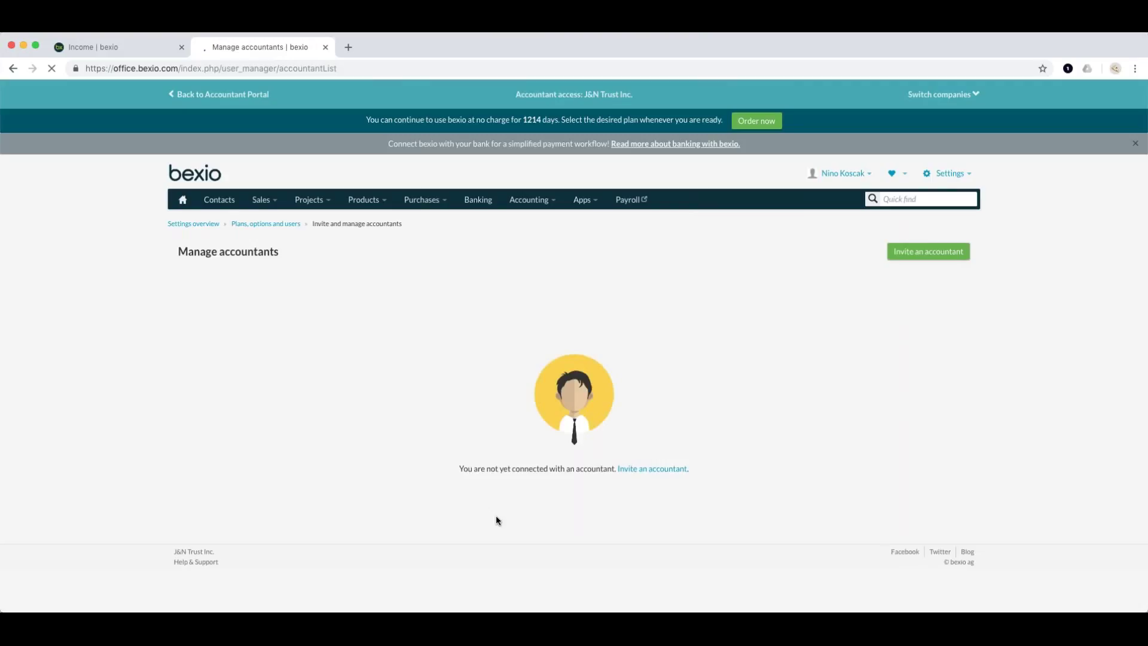
left_click(941, 252)
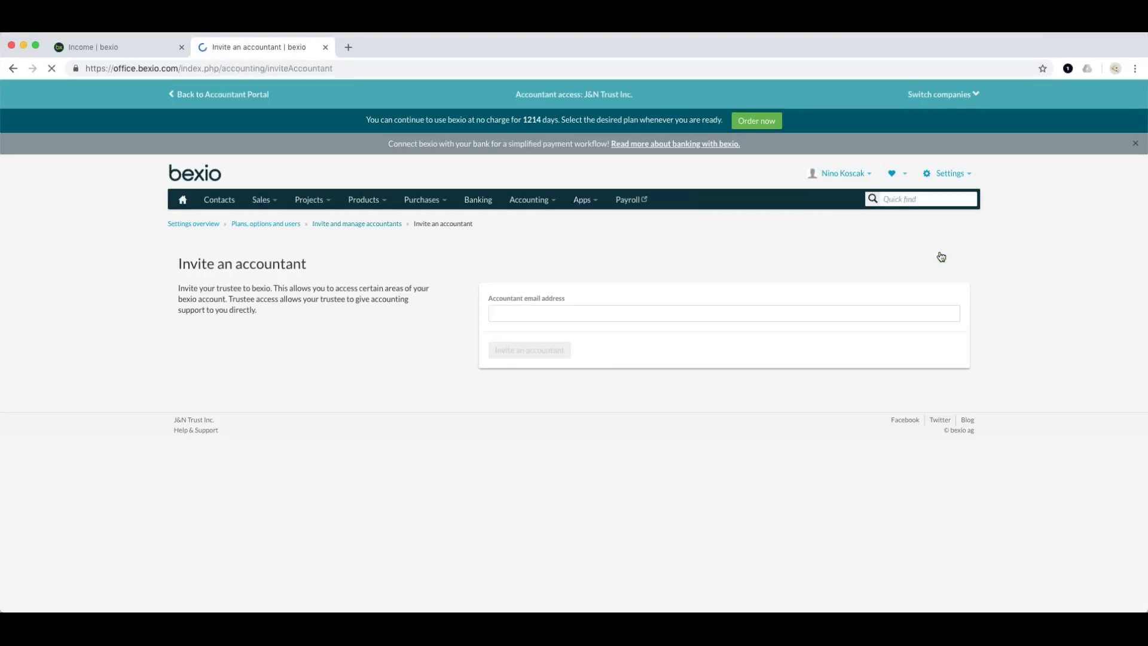
left_click(503, 313)
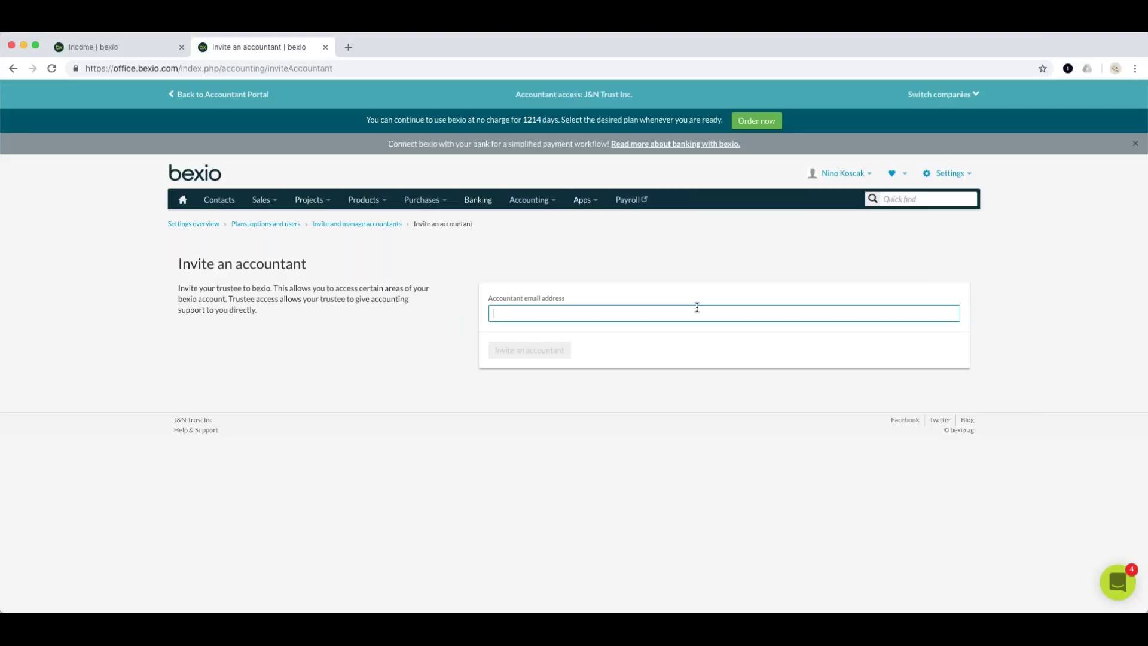
Step: Leave the accountant invitation, review the admin user's module permissions in the user management, and save them
left_click(332, 225)
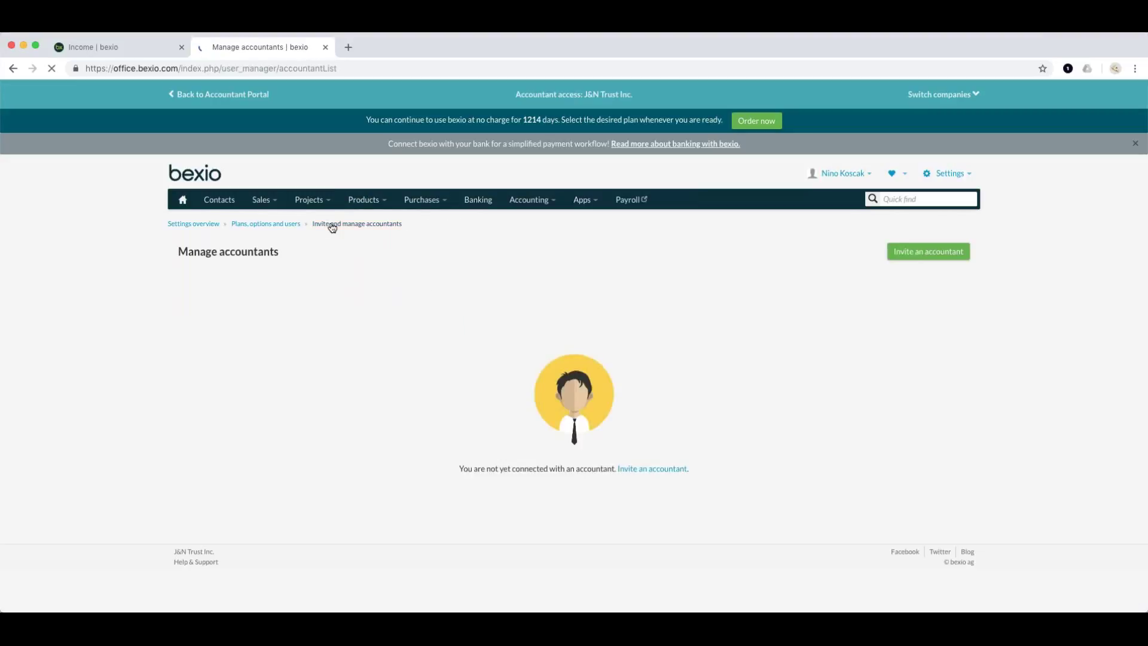
left_click(261, 226)
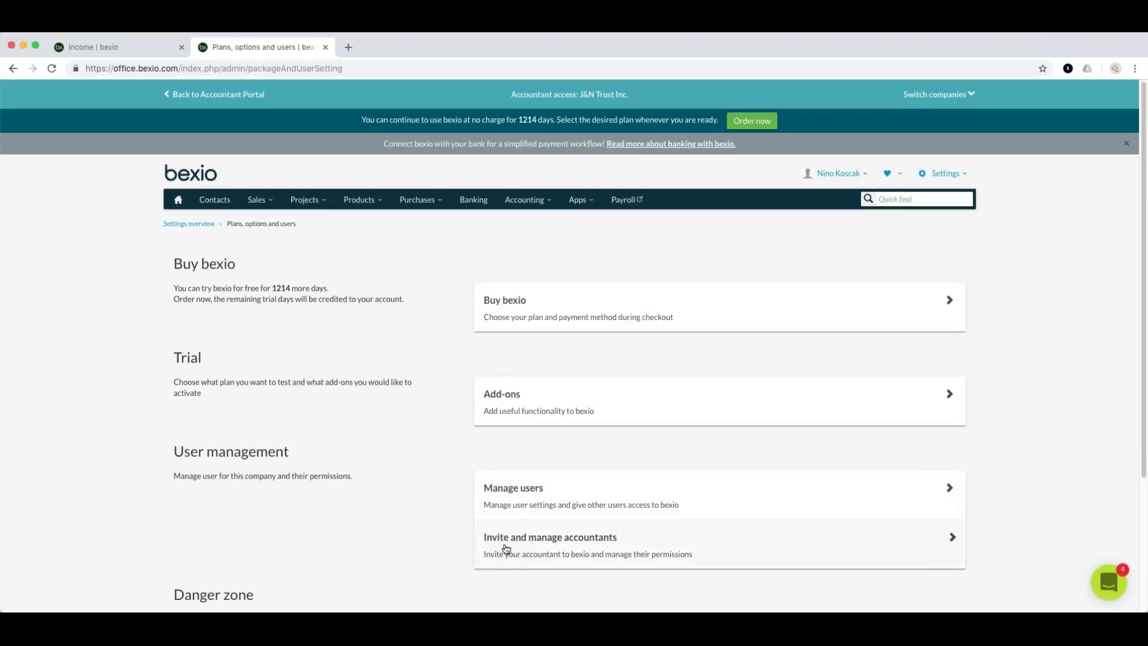
left_click(519, 500)
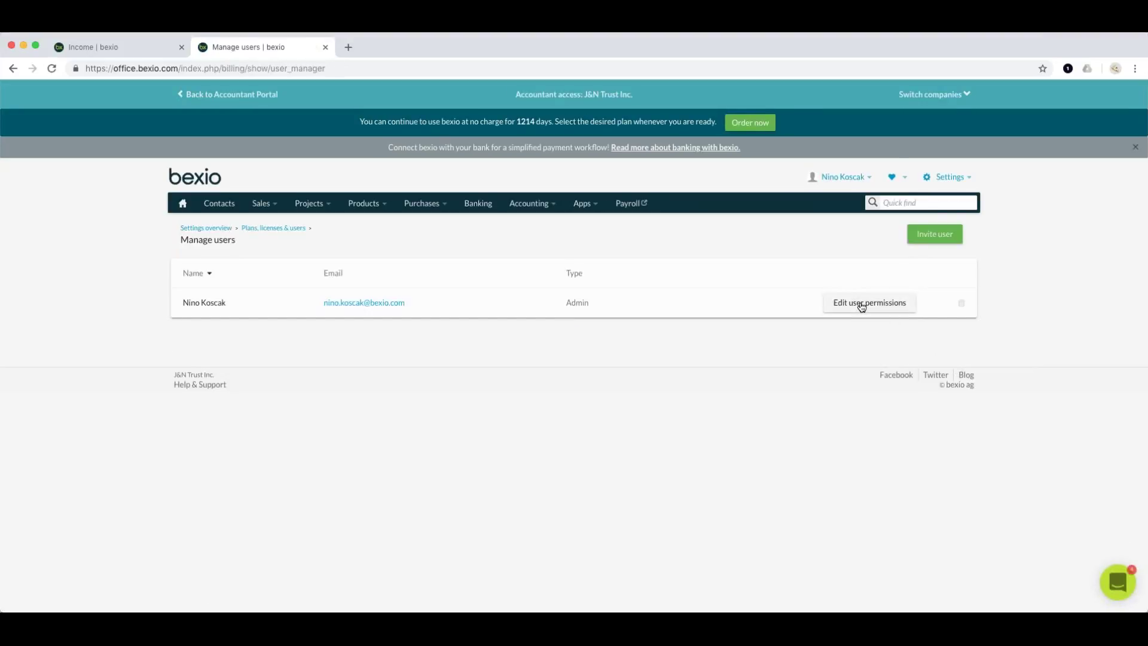
left_click(861, 306)
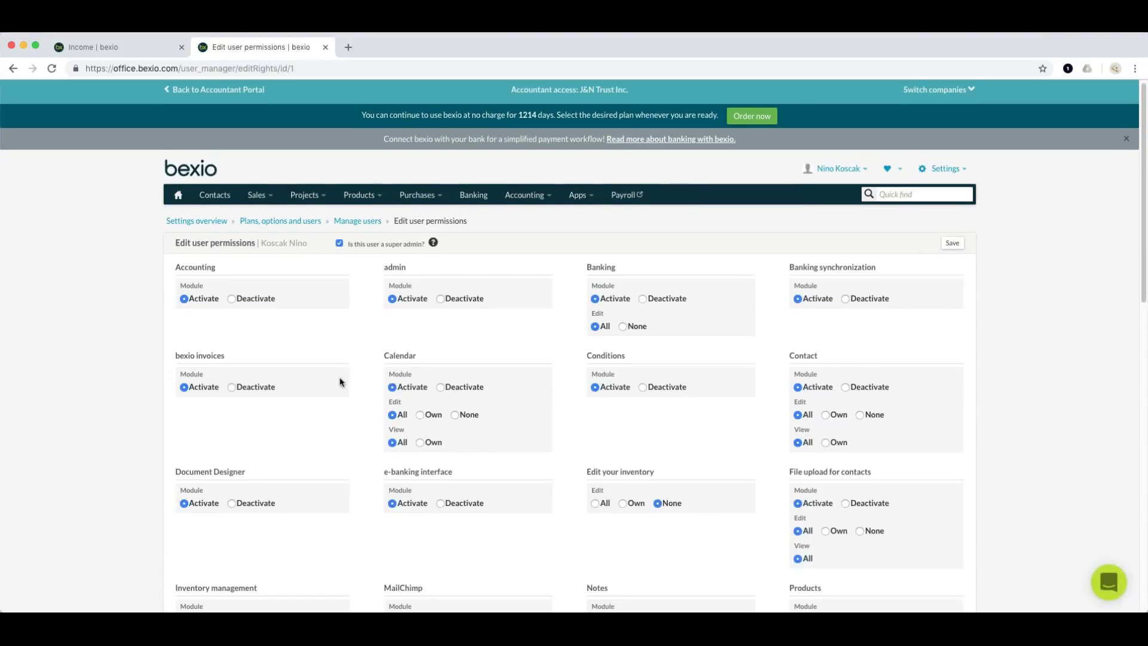
scroll(339, 378, "down", 1)
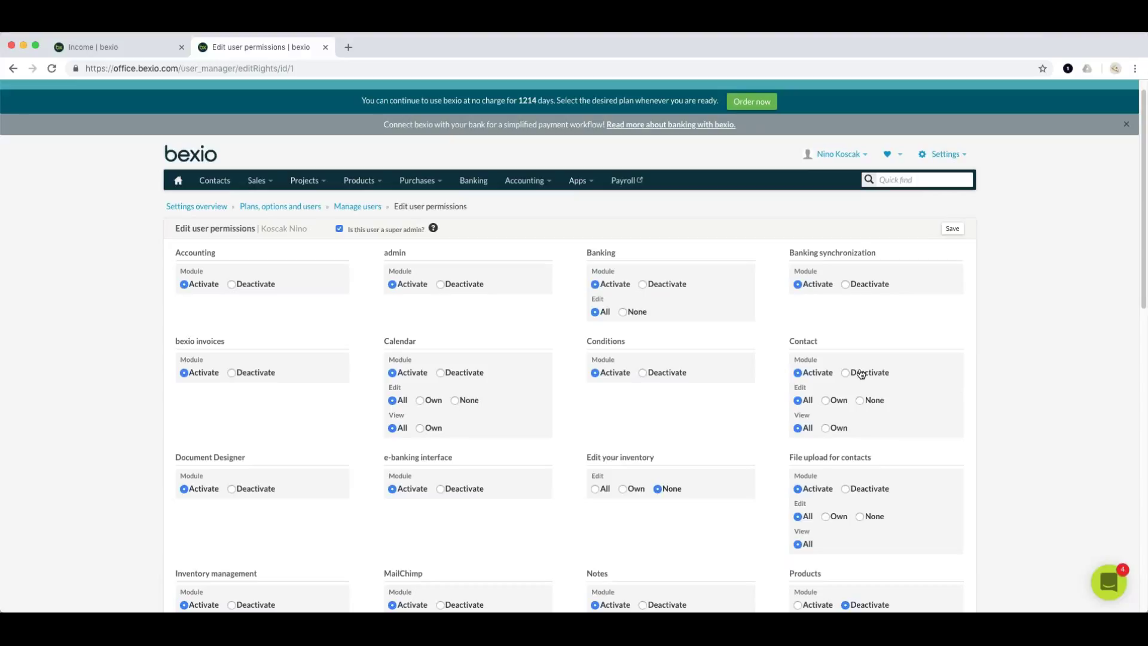
left_click(952, 229)
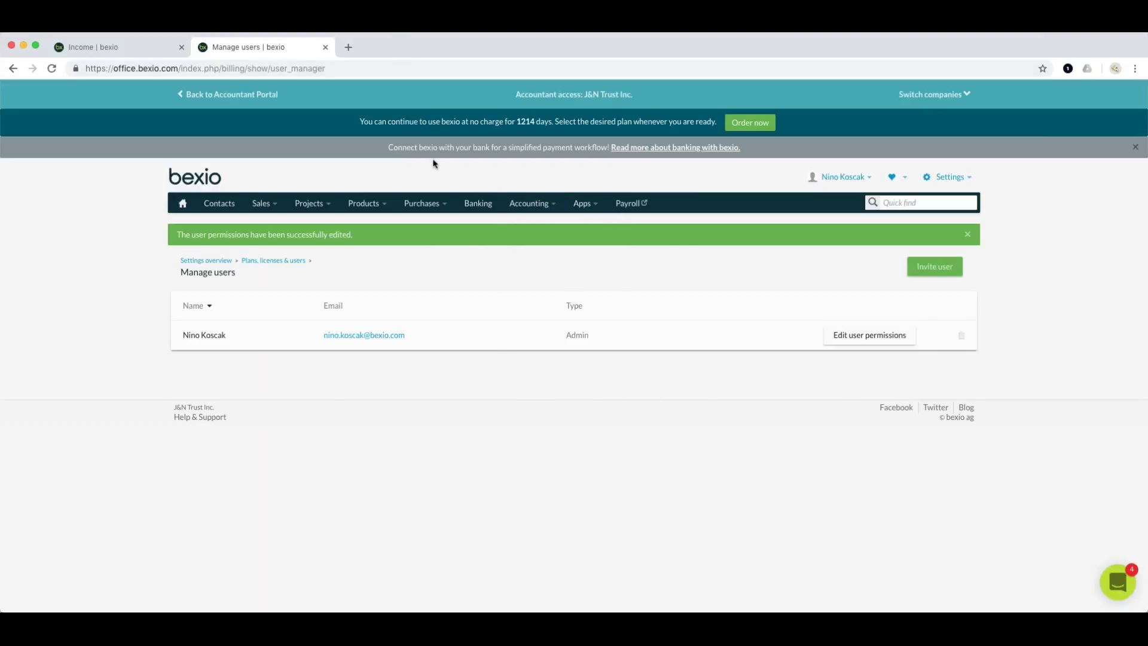
Step: Open support.bexio.com in an incognito window and browse its help categories in English (US)
mouse_move(421, 203)
left_click(348, 48)
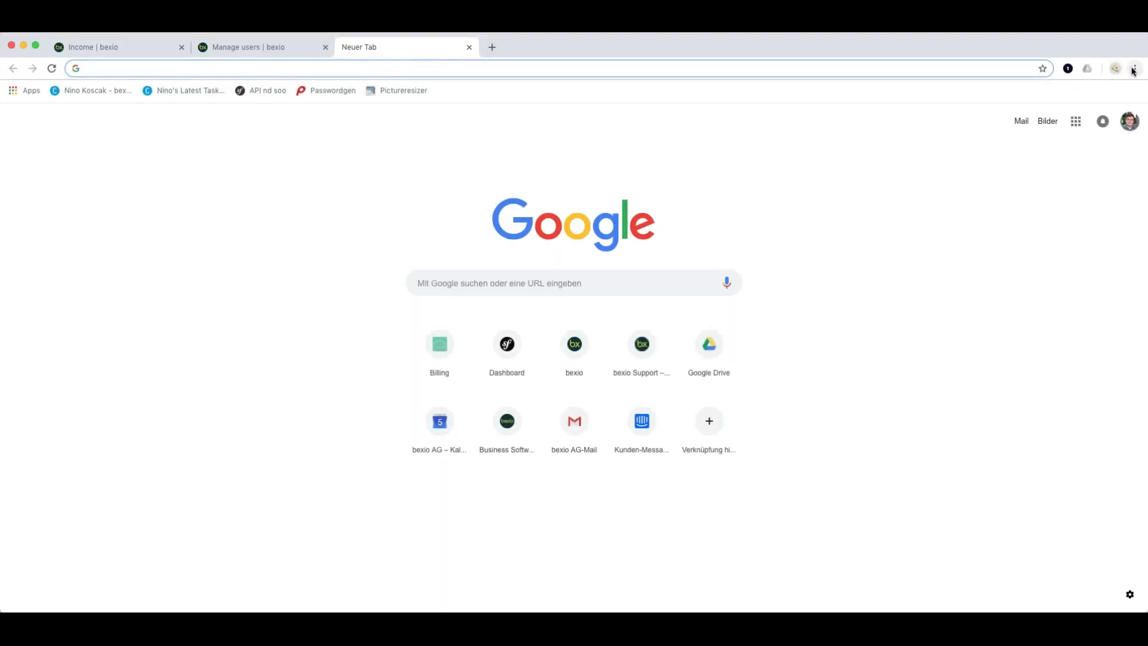
left_click(962, 124)
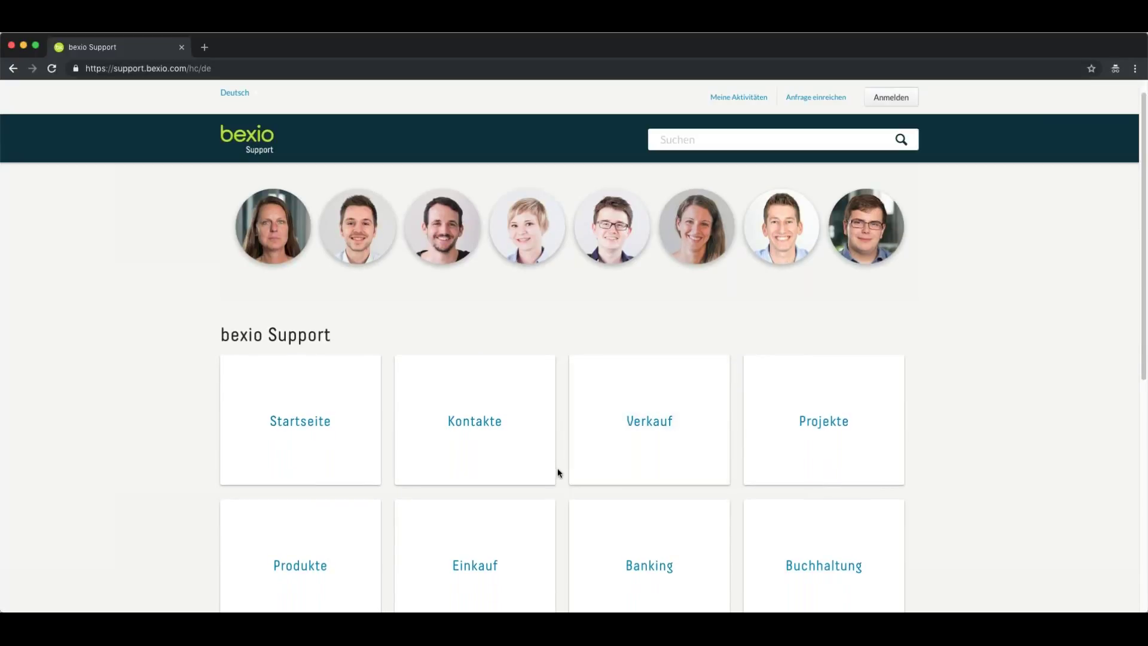
left_click(234, 93)
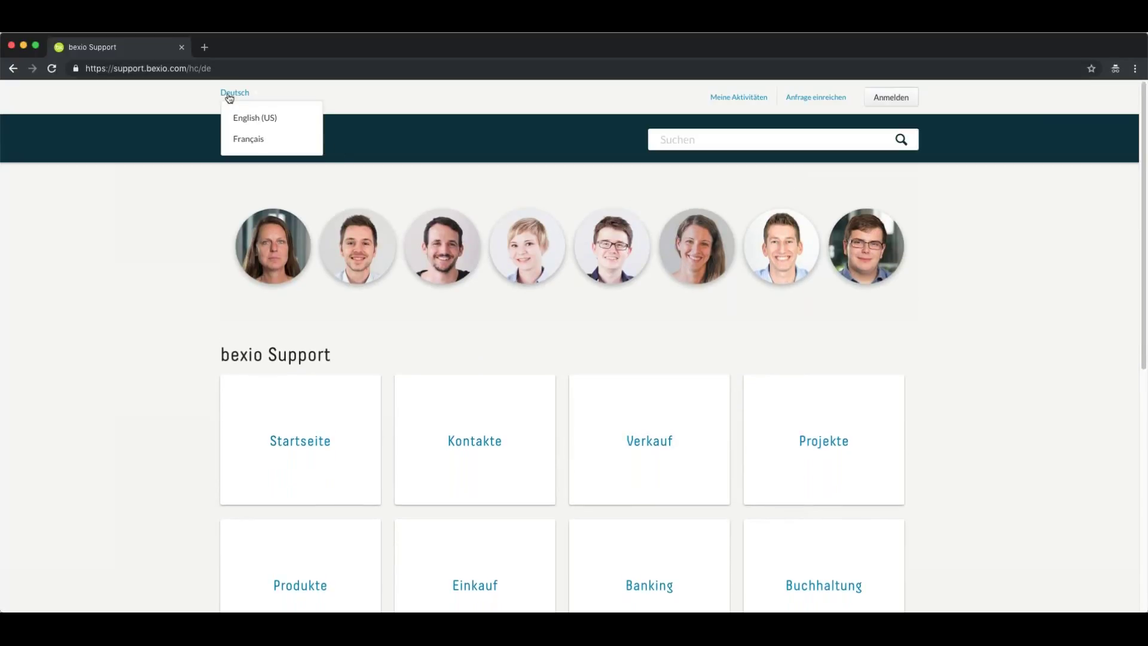
left_click(252, 119)
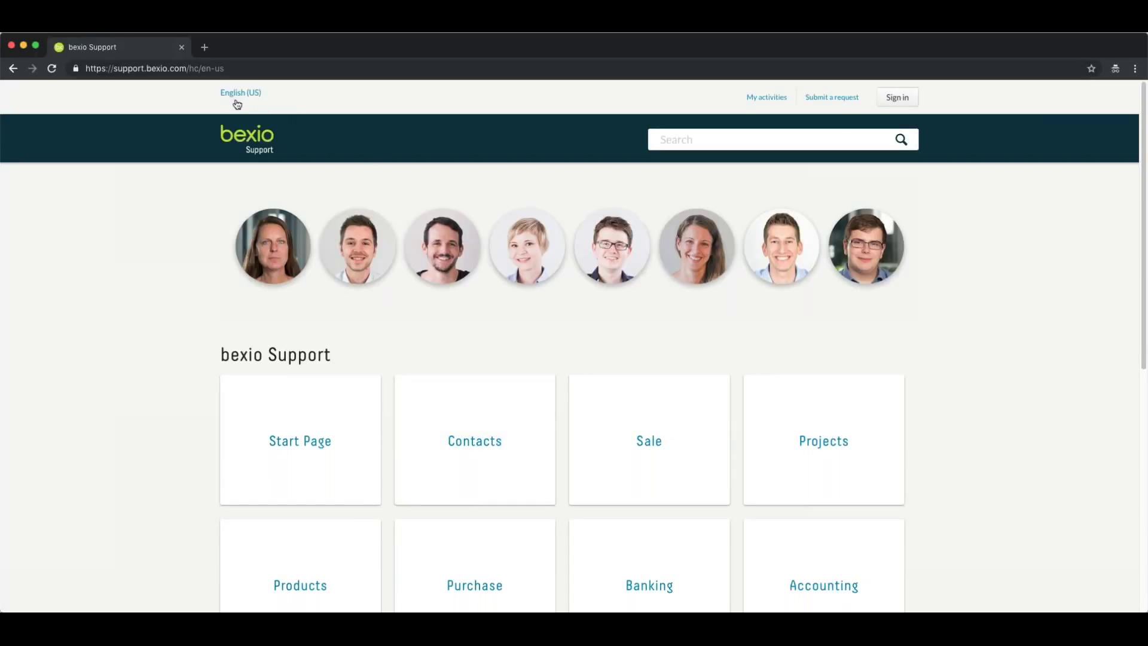
scroll(737, 471, "down", 1)
scroll(740, 466, "down", 5)
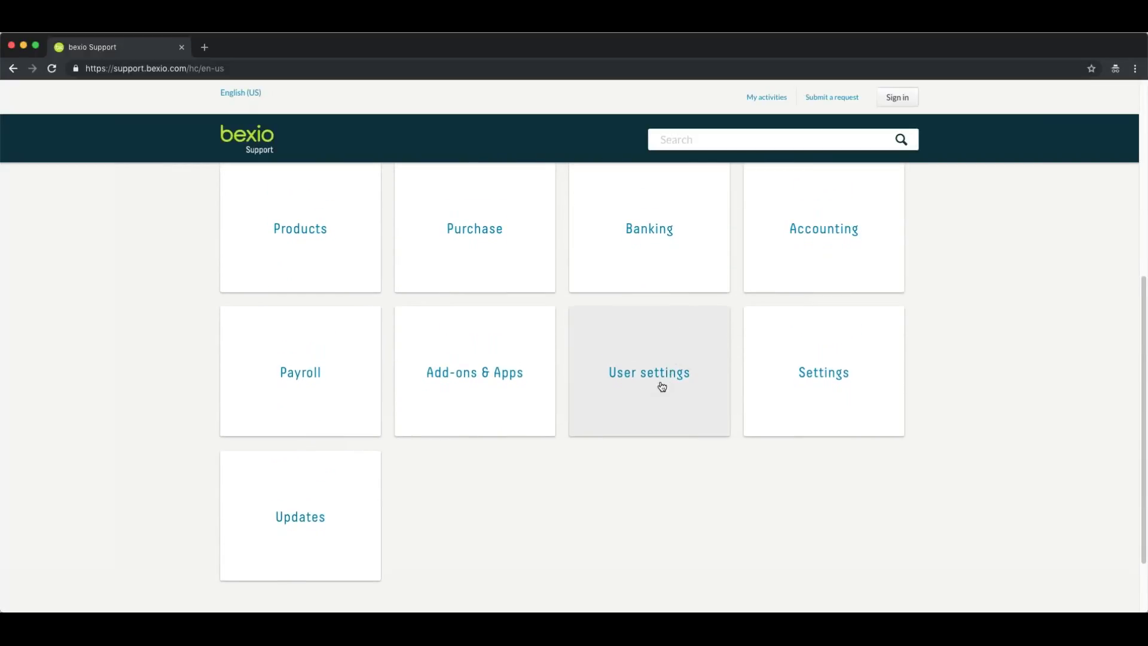
scroll(657, 388, "down", 2)
scroll(460, 454, "up", 1)
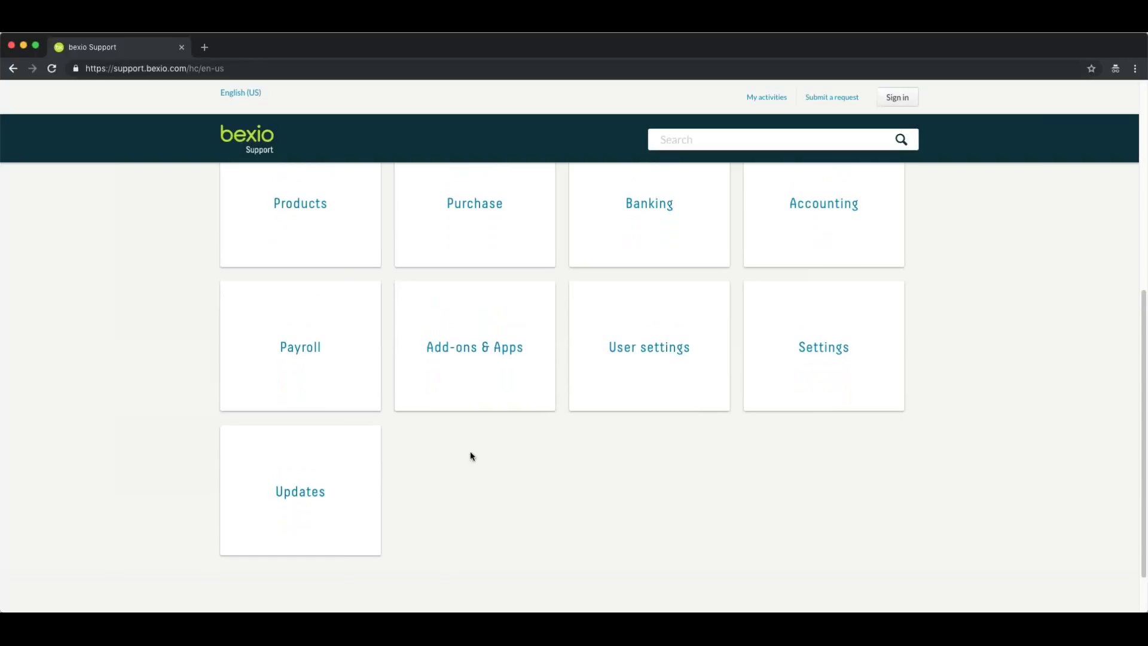